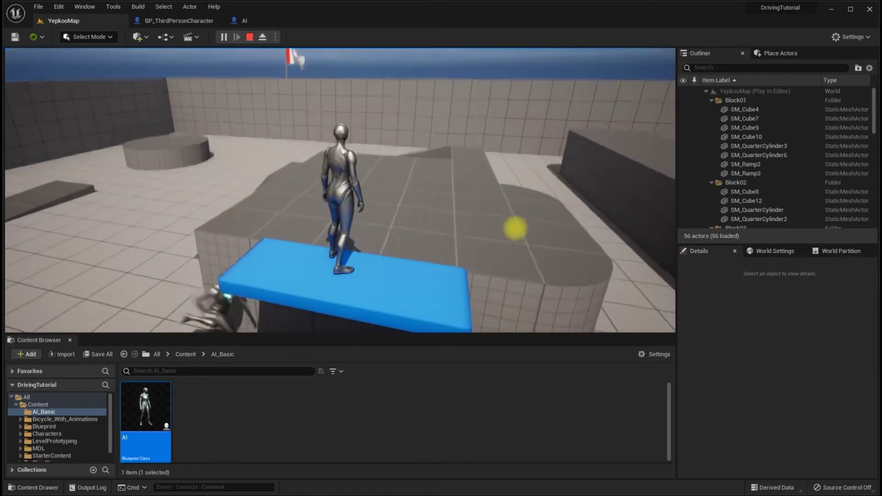
# Walk the player around the level, then create an AI_Basic folder in Content
pyautogui.press('w')
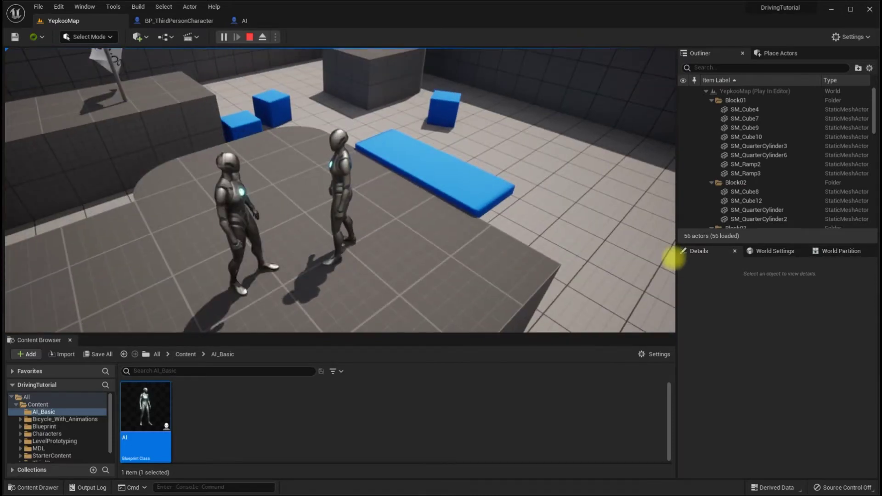
pyautogui.press('w')
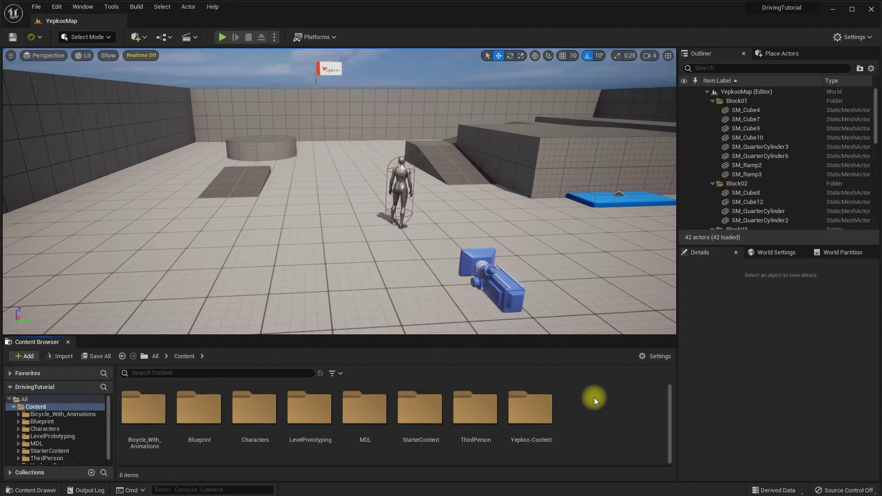
pyautogui.rightClick(594, 398)
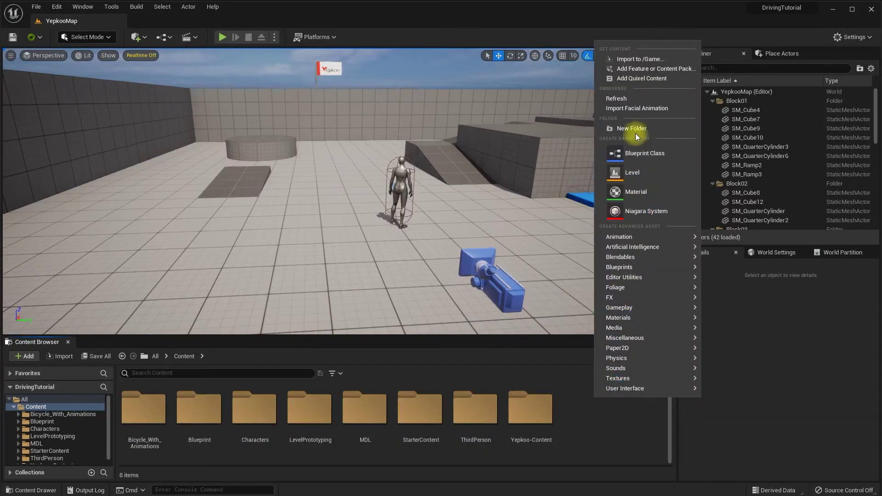
pyautogui.click(634, 129)
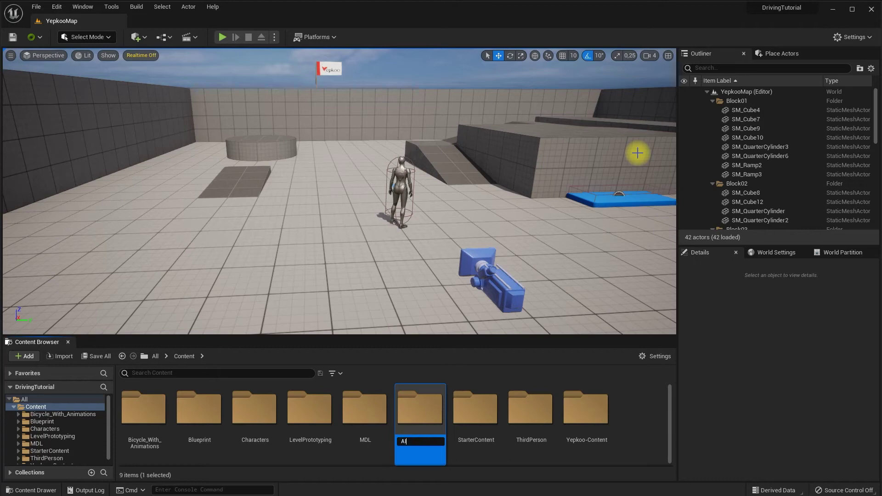
pyautogui.write('AI_Basic')
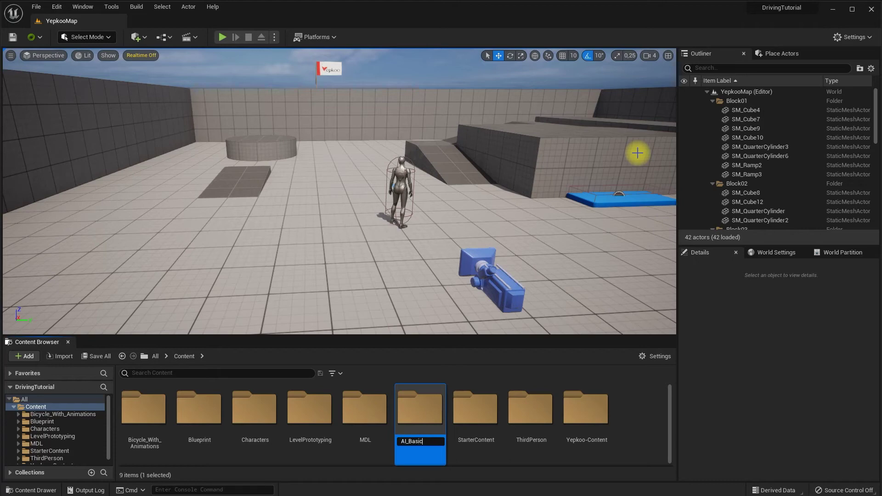
pyautogui.press('Return')
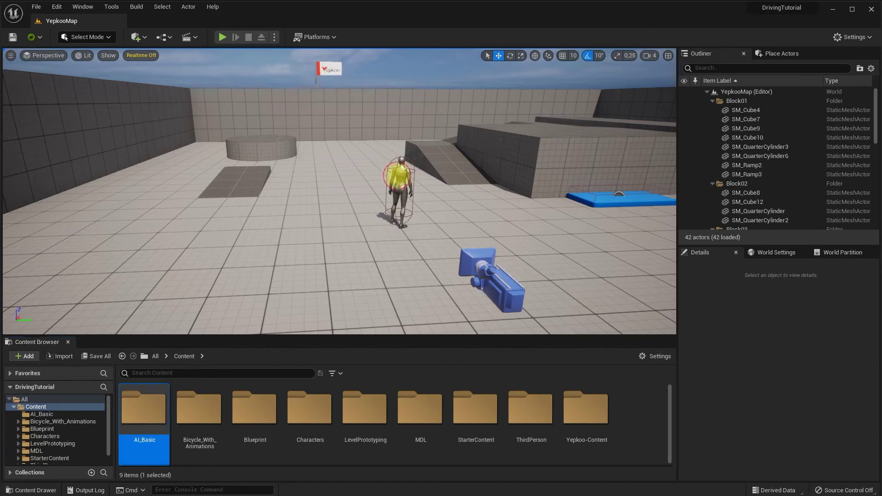
# Locate BP_ThirdPersonCharacter from the level and copy it into the AI_Basic folder
pyautogui.click(398, 177)
pyautogui.rightClick(727, 165)
pyautogui.click(735, 192)
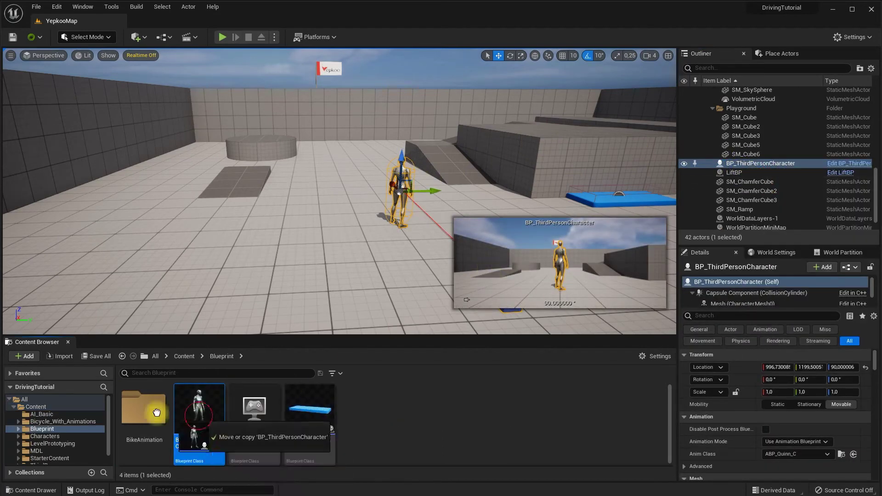
pyautogui.moveTo(197, 415); pyautogui.dragTo(56, 416)
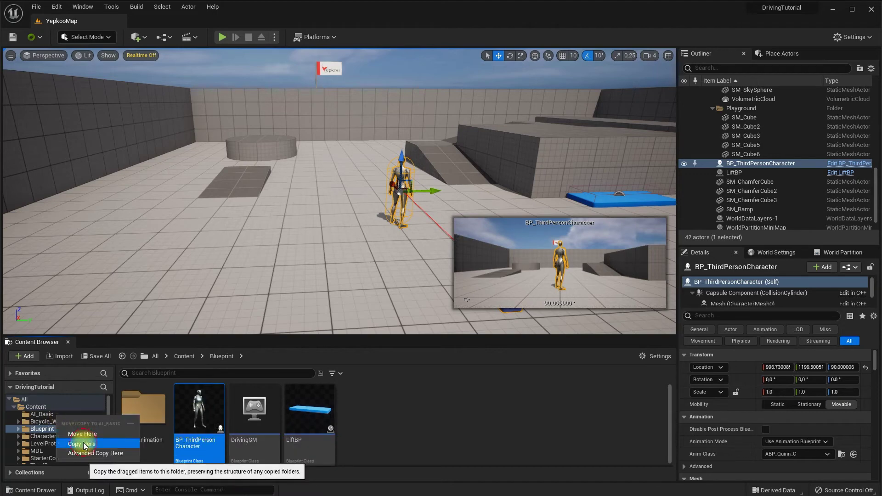
pyautogui.click(84, 444)
# Place the copied AI Blueprint from AI_Basic into the level and open it for editing
pyautogui.click(42, 414)
pyautogui.click(147, 420)
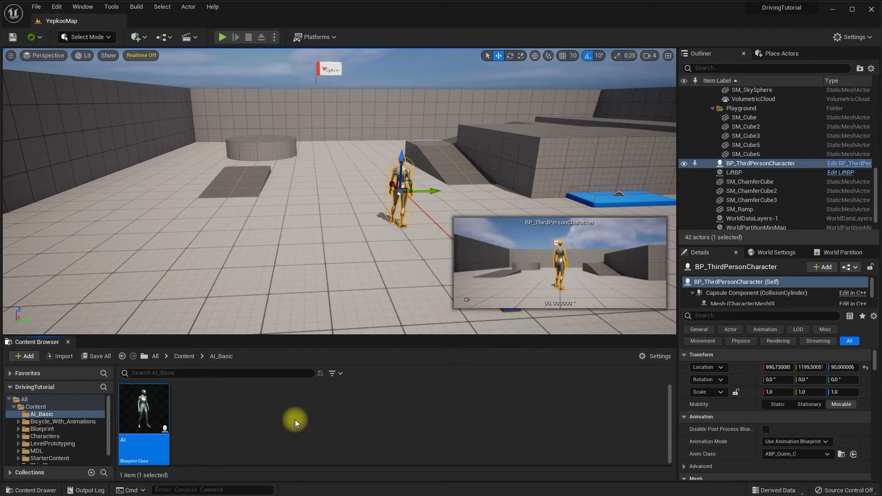
pyautogui.moveTo(143, 409)
pyautogui.mouseDown()
pyautogui.moveTo(338, 167)
pyautogui.moveTo(360, 165)
pyautogui.moveTo(315, 188)
pyautogui.moveTo(323, 155)
pyautogui.mouseUp()
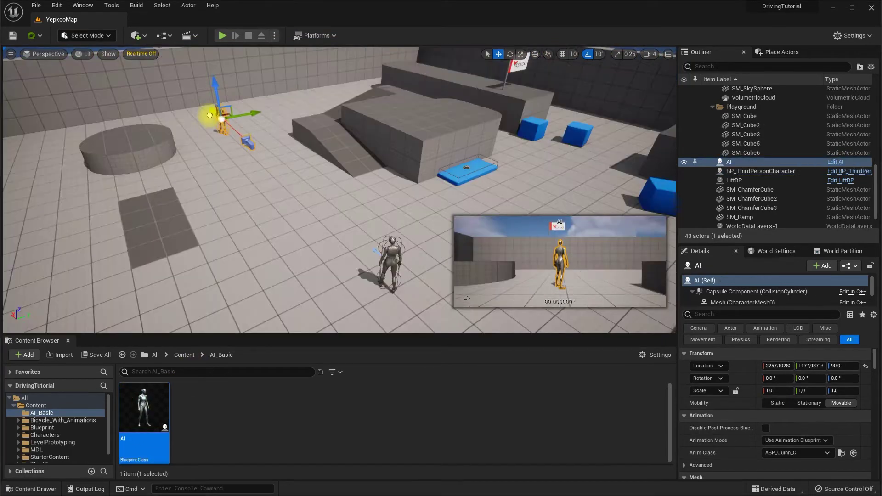
pyautogui.doubleClick(151, 407)
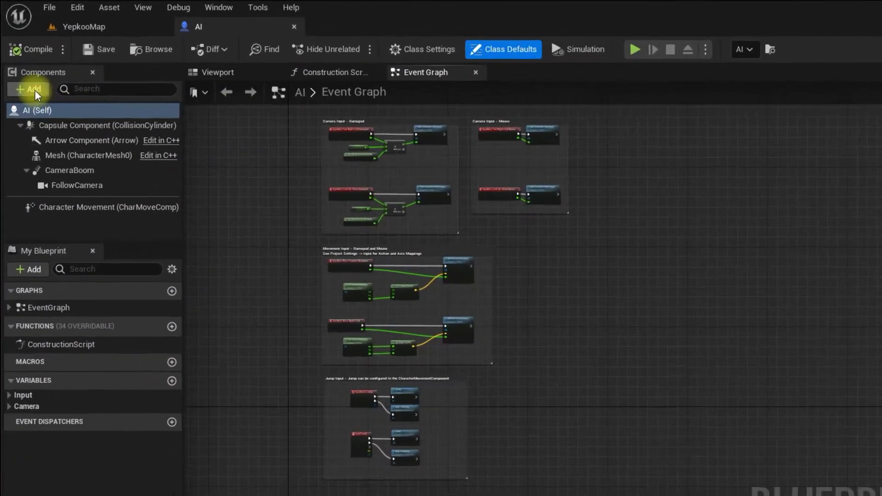
# Add a Pawn Sensing component to the AI Blueprint
pyautogui.click(35, 90)
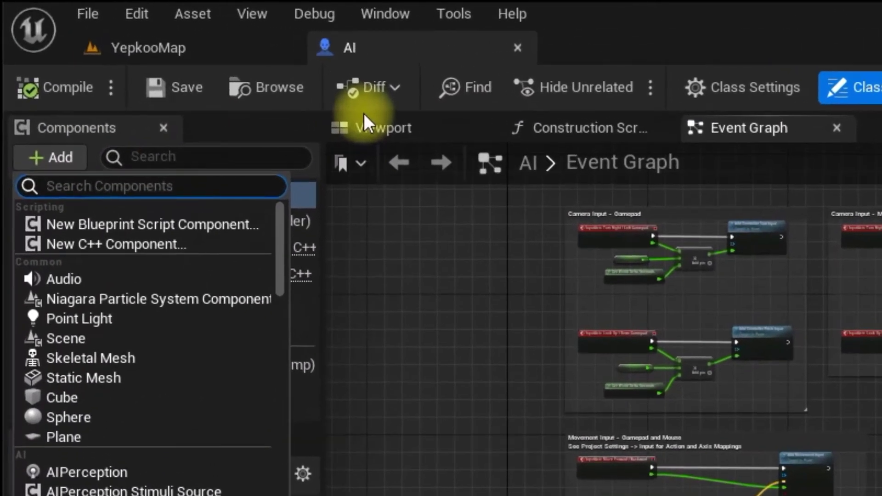
pyautogui.write('pawn')
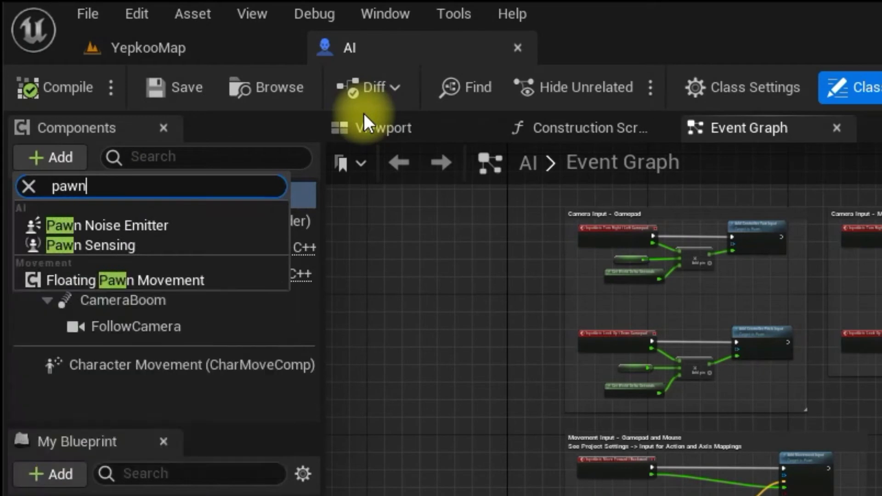
pyautogui.click(113, 248)
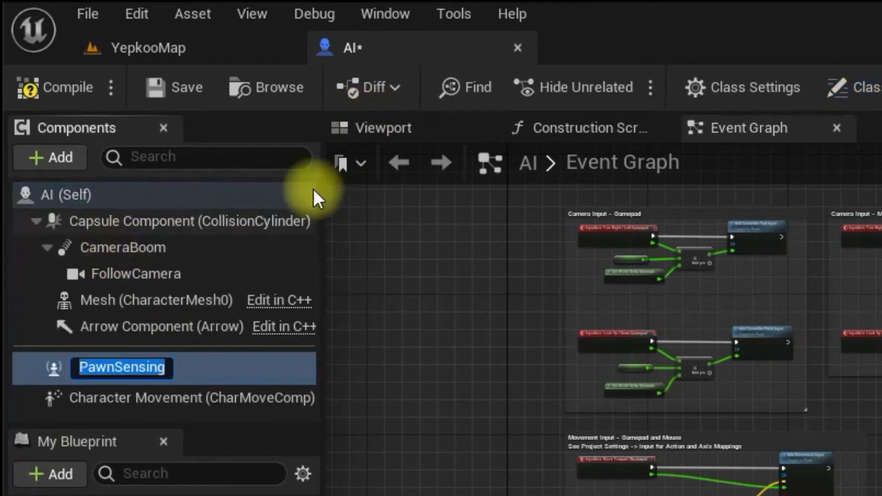
pyautogui.click(390, 129)
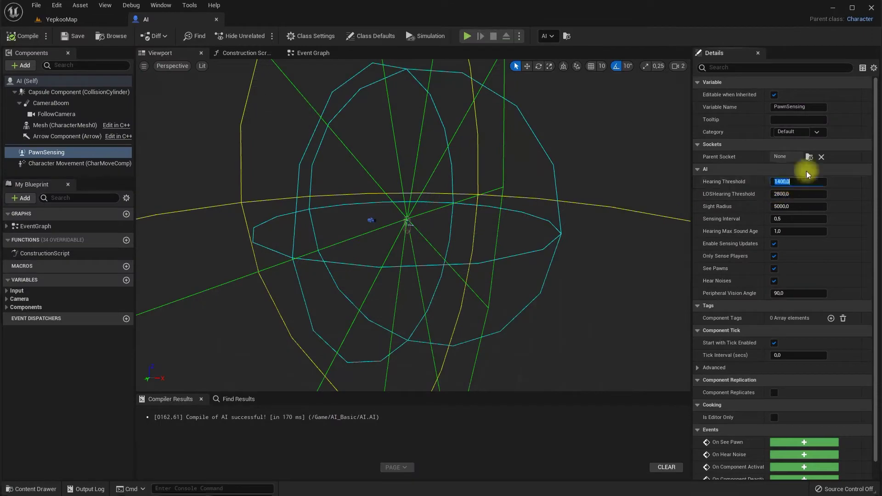
# Set Hearing Threshold 1000, LOSHearing Threshold 2400 and Sight Radius 4000 on PawnSensing
pyautogui.write('1000')
pyautogui.press('Return')
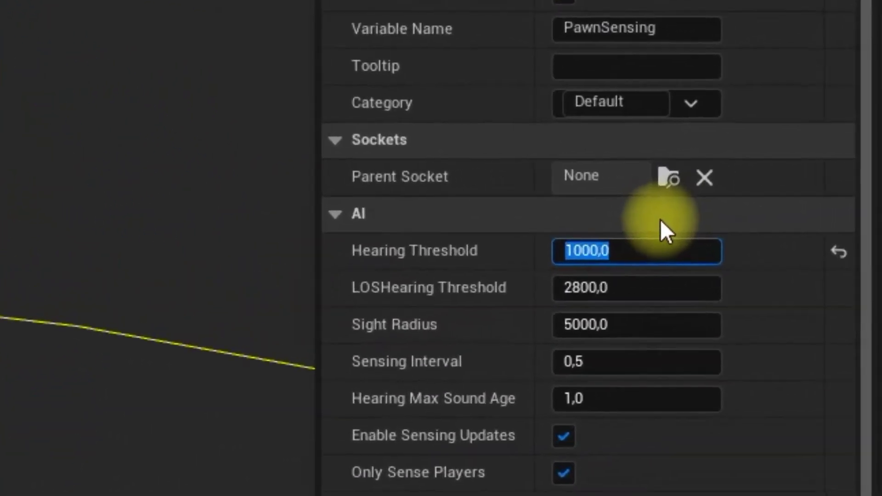
pyautogui.click(646, 283)
pyautogui.write('2400')
pyautogui.press('Return')
pyautogui.click(630, 327)
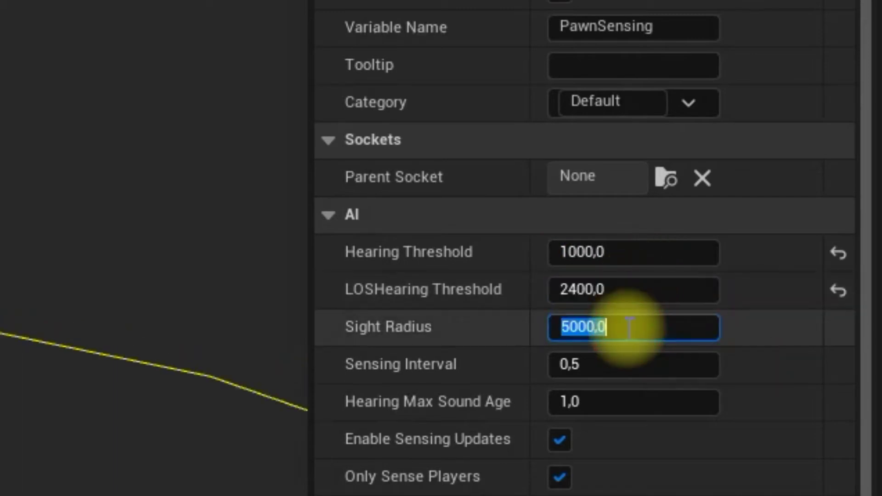
pyautogui.write('4000')
pyautogui.press('Return')
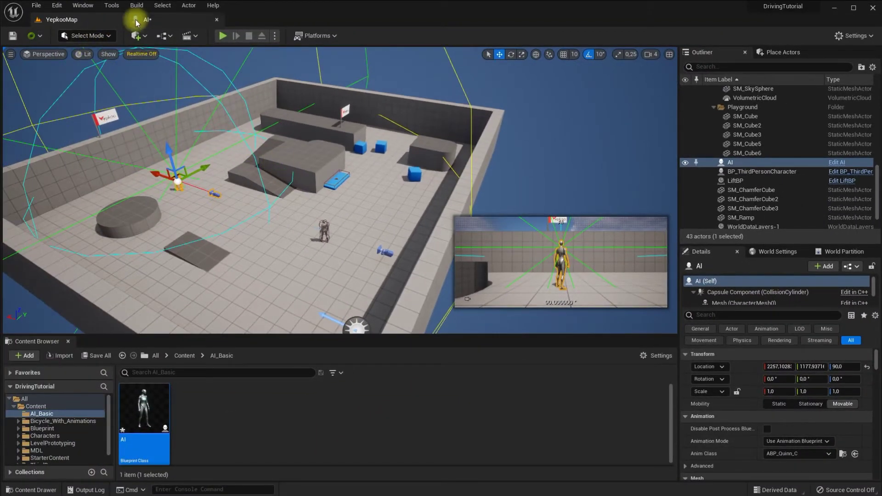
# Bring up the AI Blueprint's Event Graph, ready to add a node
pyautogui.click(136, 21)
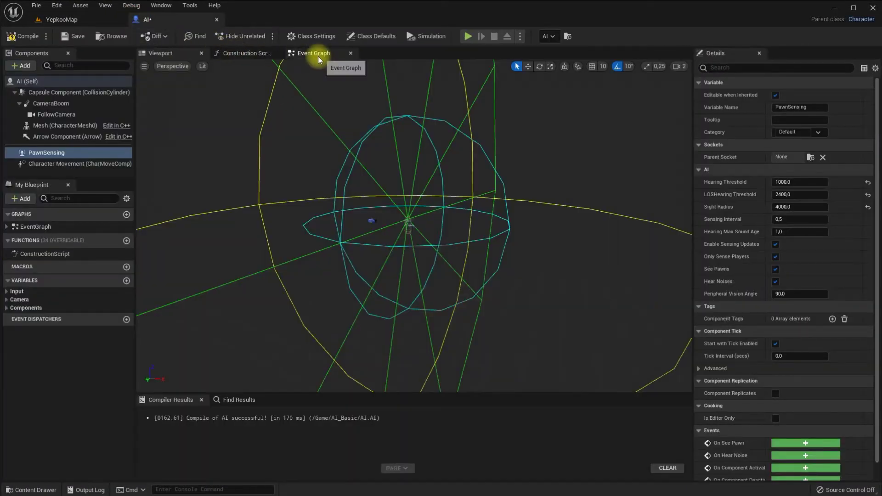
pyautogui.click(315, 54)
pyautogui.scroll(1, 380, 240)
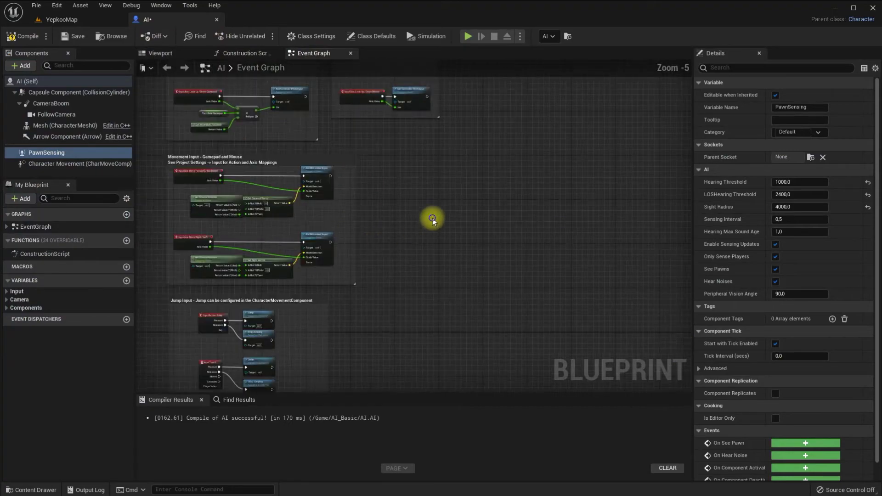
pyautogui.rightClick(335, 161)
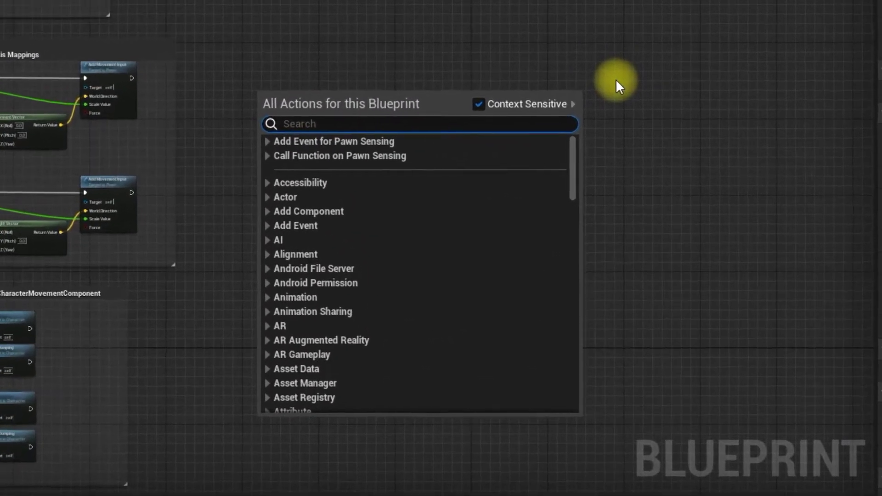
# Add an On See Pawn event feeding Cast To BP_ThirdPersonCharacter with Pawn as Object
pyautogui.write('on see')
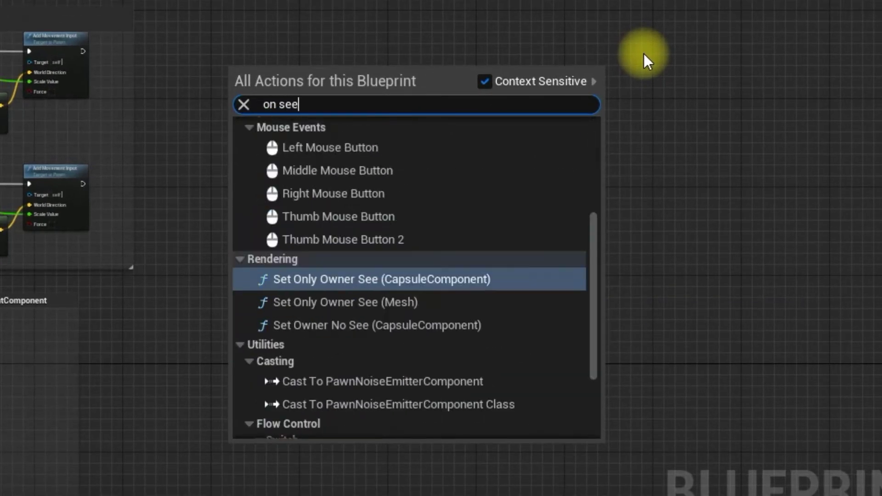
pyautogui.write(' pa')
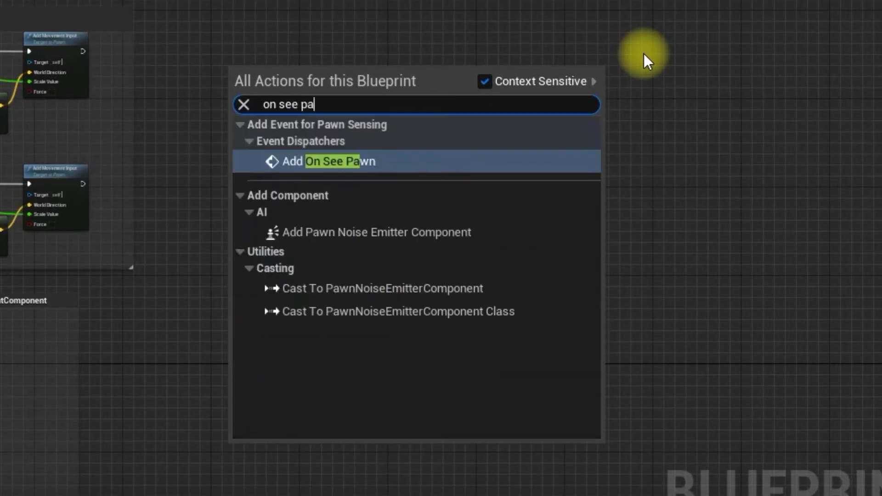
pyautogui.click(348, 160)
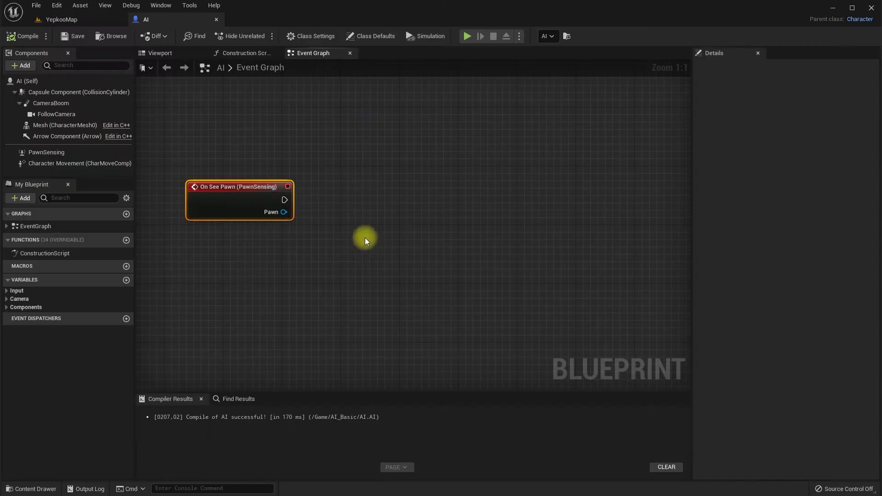
pyautogui.moveTo(368, 205); pyautogui.dragTo(361, 198)
pyautogui.write('c')
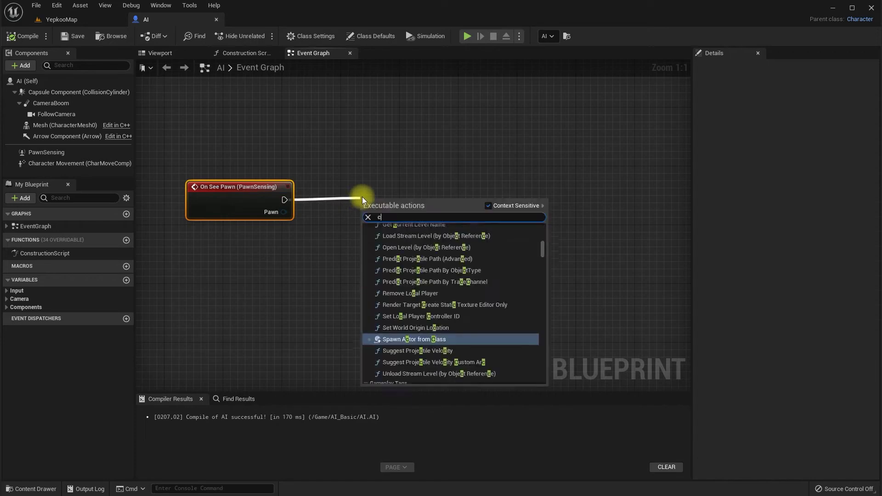
pyautogui.write('ast to t')
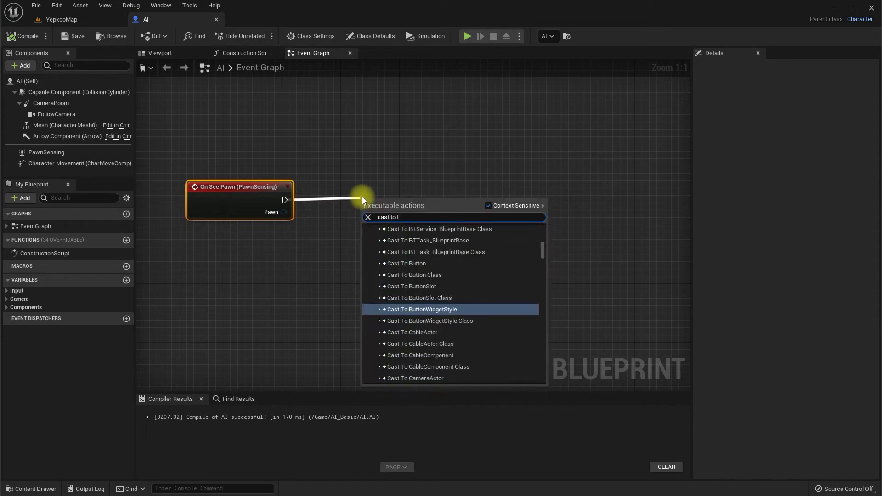
pyautogui.write('hird')
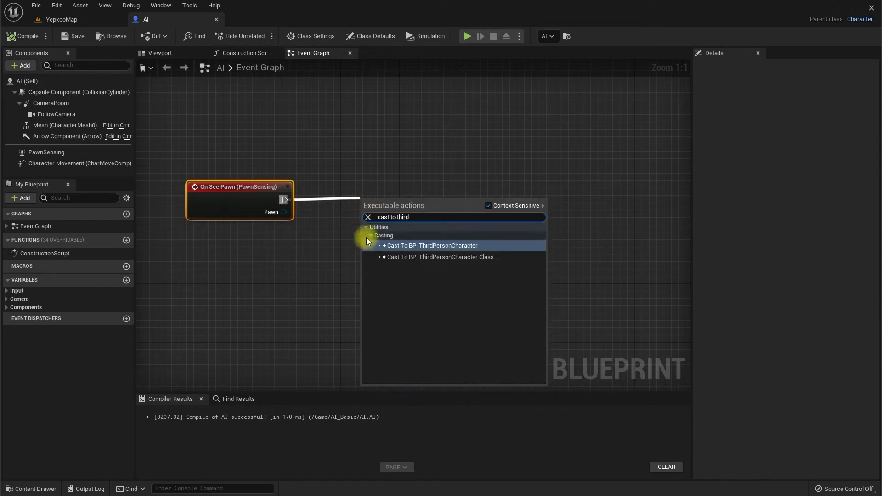
pyautogui.click(437, 246)
pyautogui.moveTo(416, 212); pyautogui.dragTo(401, 197)
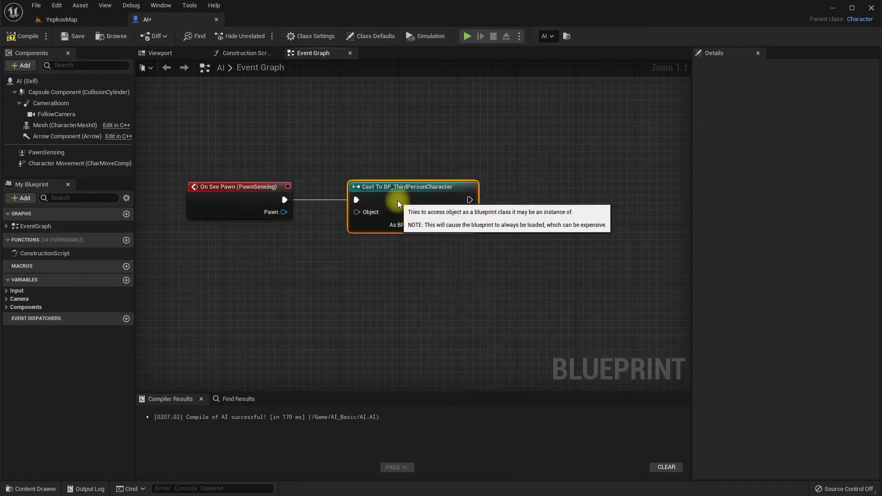
pyautogui.moveTo(332, 211); pyautogui.dragTo(357, 213)
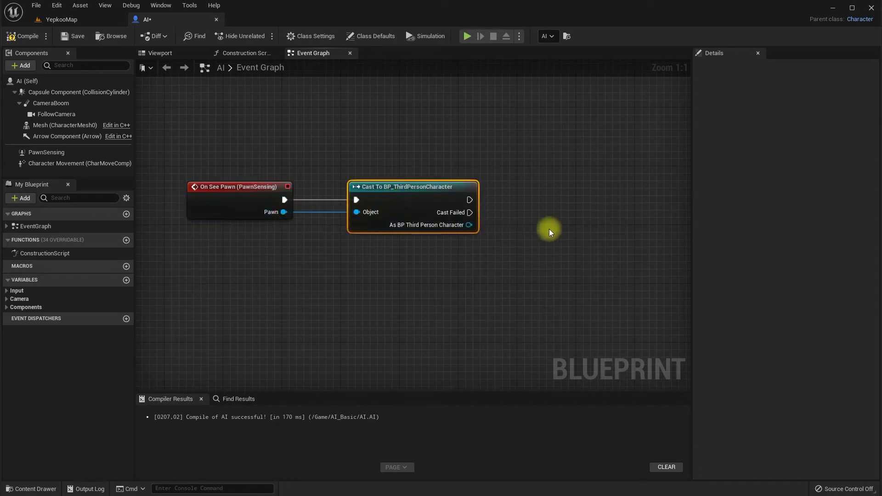
# Add AI MoveTo after the cast, with Self as Pawn and the cast player as Target Actor
pyautogui.moveTo(548, 228); pyautogui.dragTo(433, 231, button='right')
pyautogui.moveTo(356, 203); pyautogui.dragTo(415, 204)
pyautogui.write('AI MOVE')
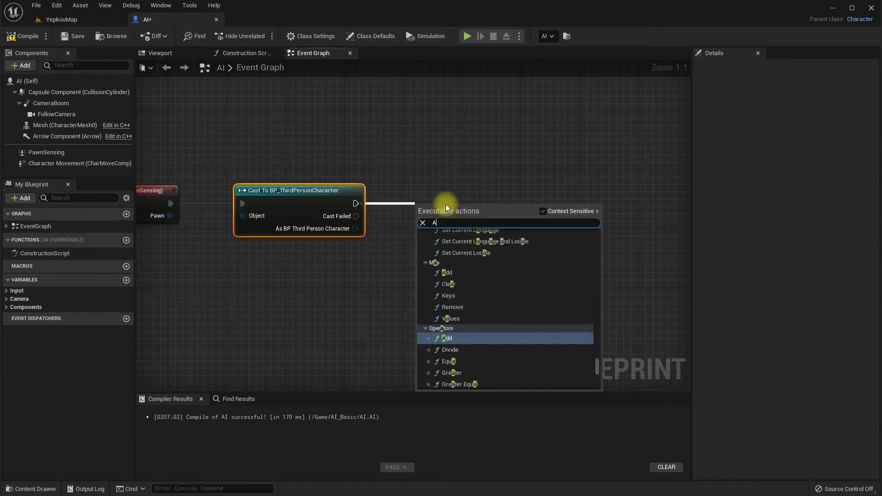
pyautogui.click(451, 305)
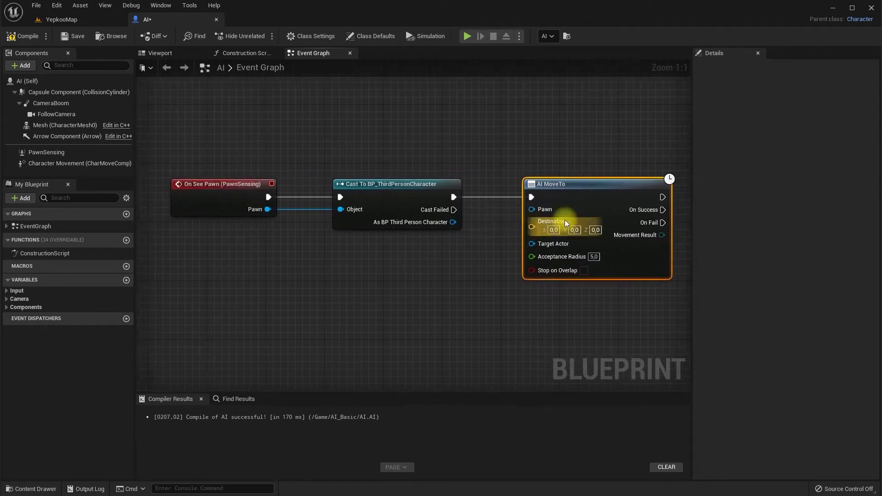
pyautogui.moveTo(532, 209); pyautogui.dragTo(464, 153)
pyautogui.write('self')
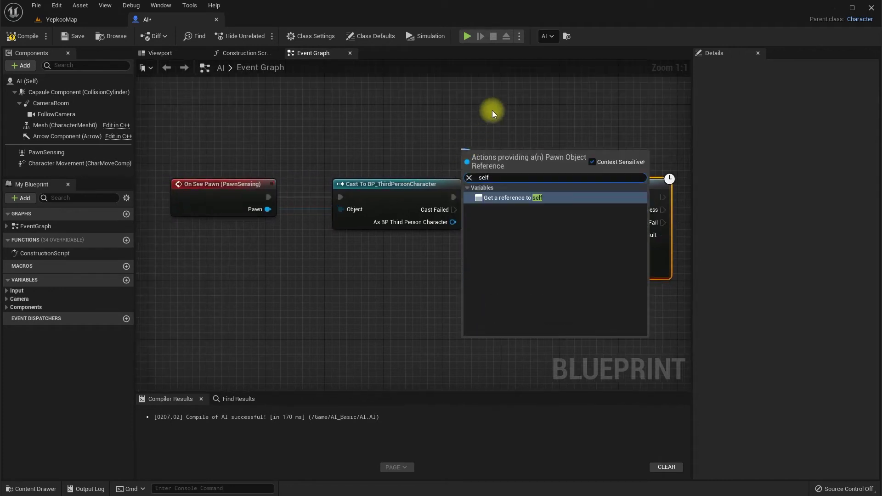
pyautogui.click(498, 198)
pyautogui.moveTo(444, 221); pyautogui.dragTo(463, 239)
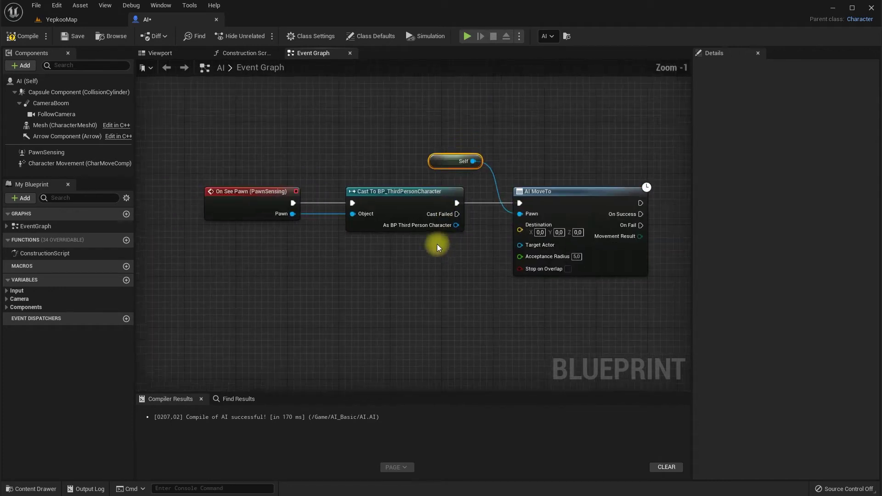
pyautogui.scroll(-1, 437, 244)
# Compile and save the AI blueprint, checking 'auto' class defaults, then play YepkooMap
pyautogui.hotkey('ctrl', 's')
pyautogui.click(249, 95)
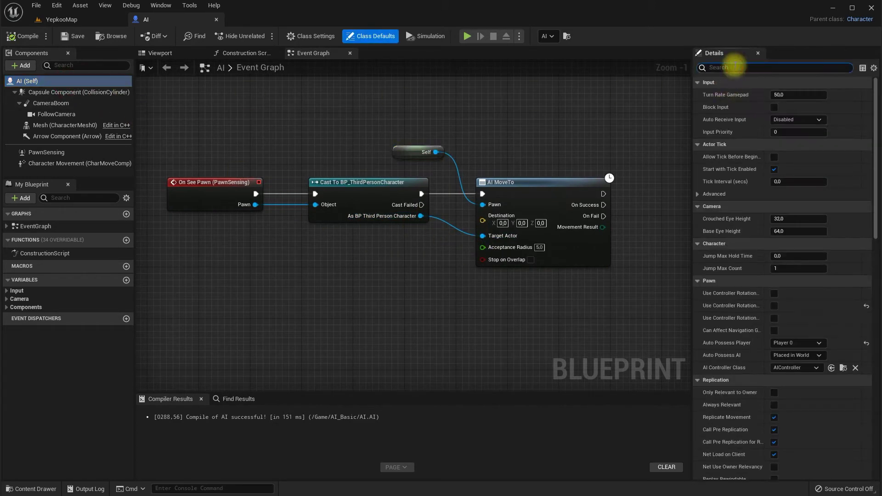
pyautogui.write('auto')
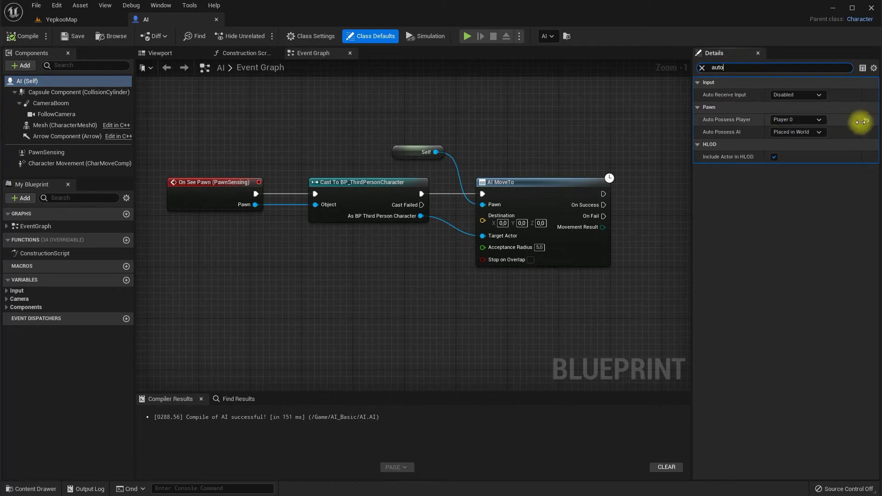
pyautogui.click(75, 37)
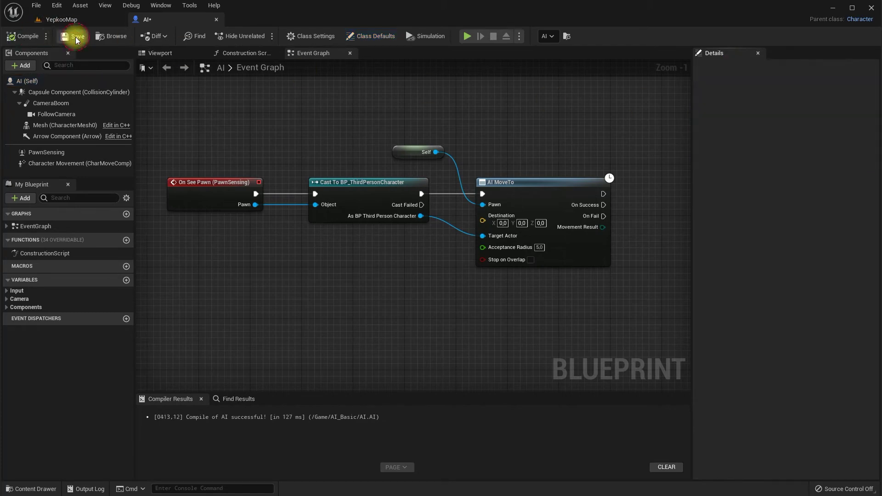
pyautogui.click(82, 23)
pyautogui.click(223, 36)
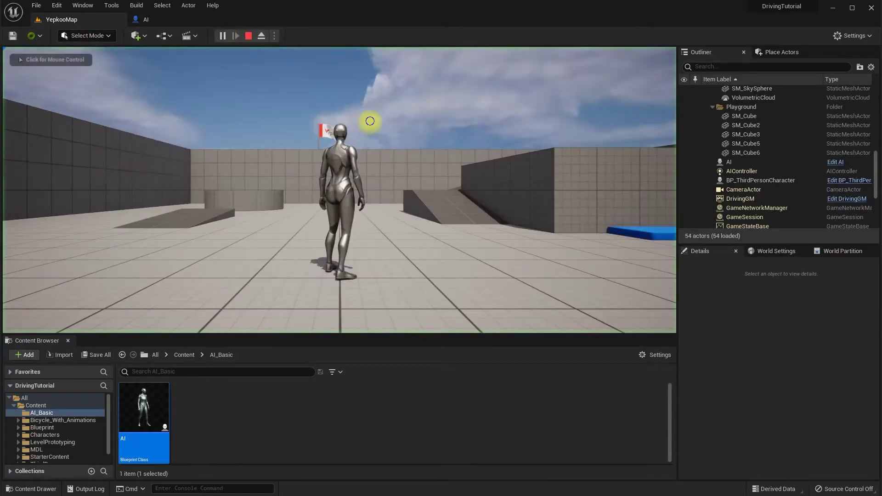
# Walk the player forward as the AI approaches, then end the play session
pyautogui.press('w')
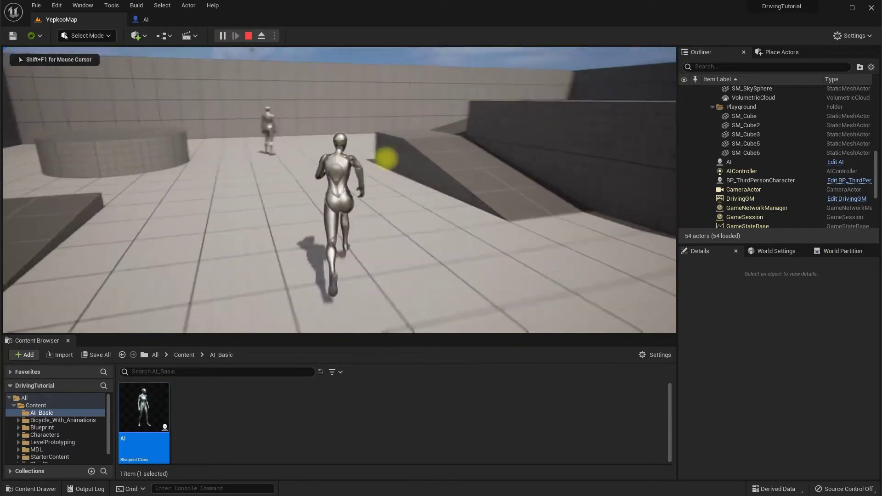
pyautogui.press('w')
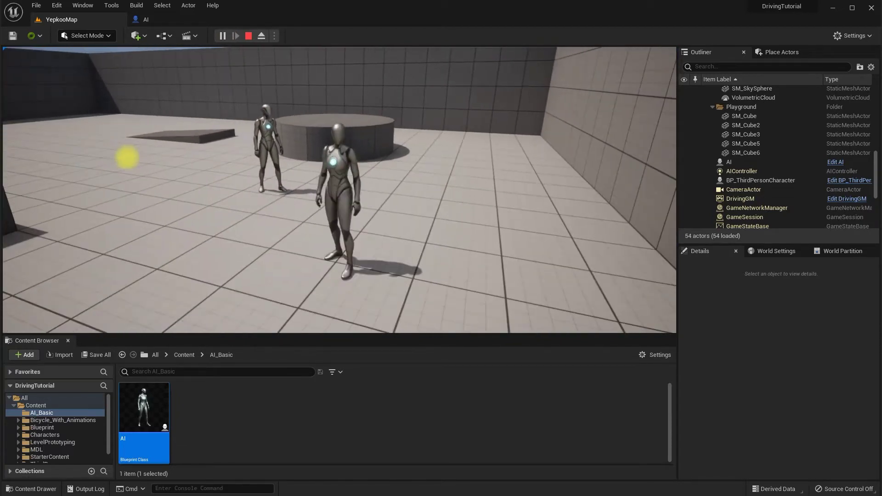
pyautogui.press('Escape')
pyautogui.click(782, 52)
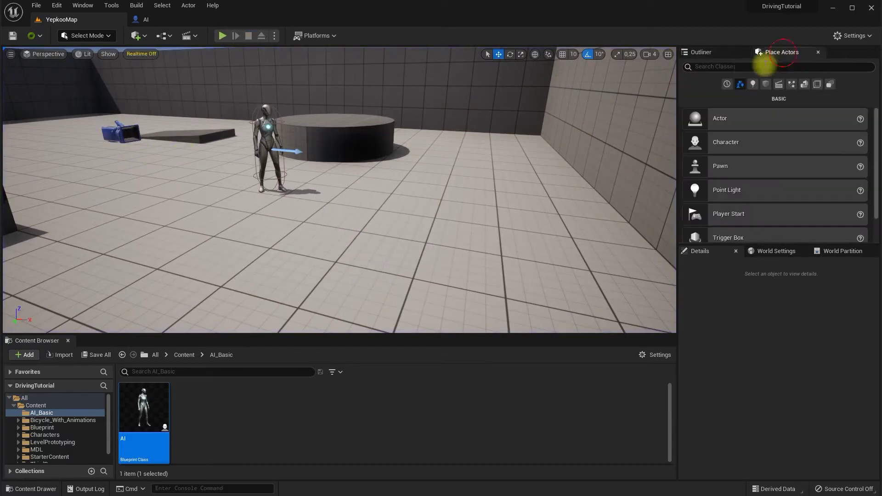
# Place a NavMeshBoundsVolume in the arena and enlarge it across the floor
pyautogui.write('nav')
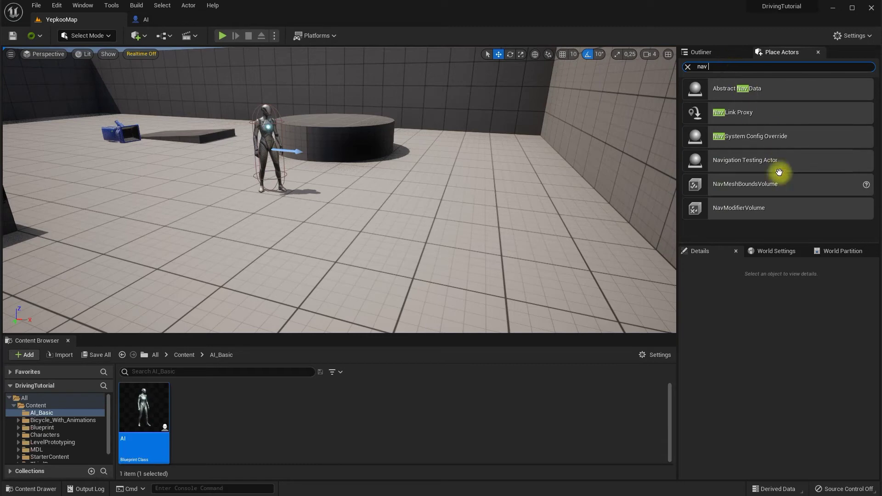
pyautogui.moveTo(736, 185); pyautogui.dragTo(298, 247)
pyautogui.moveTo(426, 220)
pyautogui.mouseDown(button='right')
pyautogui.moveTo(491, 224)
pyautogui.moveTo(396, 219)
pyautogui.mouseUp(button='right')
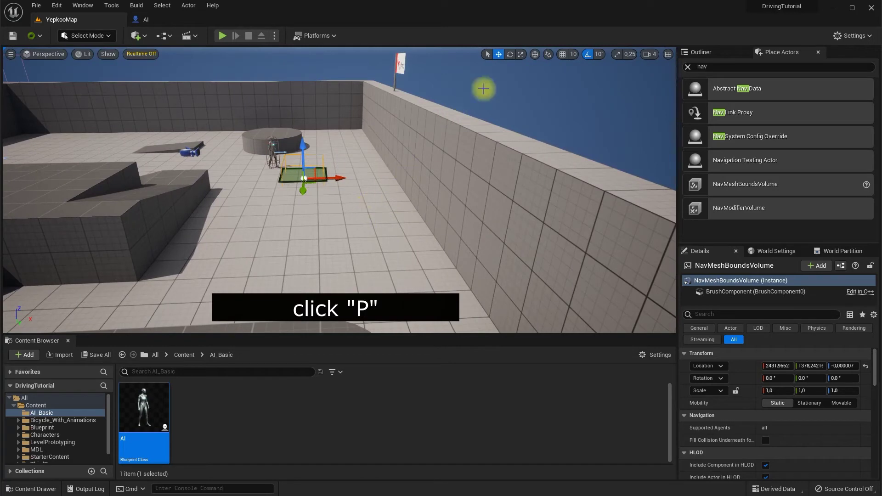
pyautogui.click(520, 57)
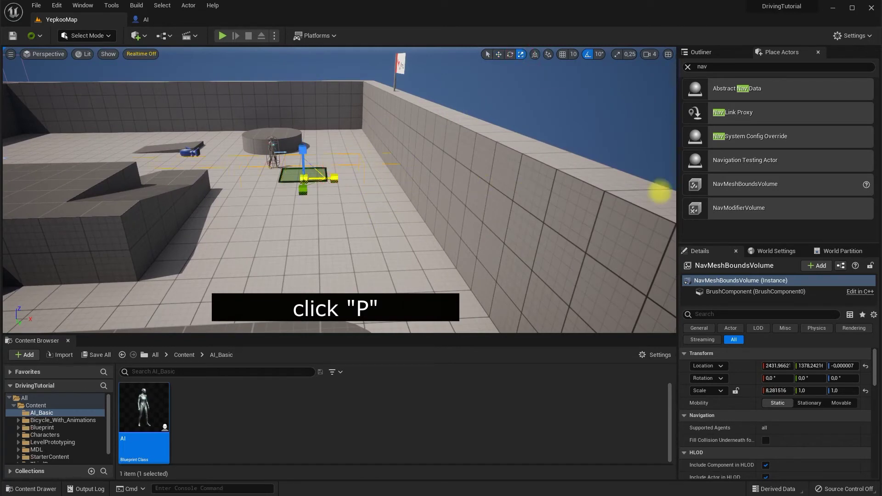
pyautogui.moveTo(611, 197)
pyautogui.mouseDown(button='right')
pyautogui.moveTo(299, 186)
pyautogui.moveTo(363, 175)
pyautogui.mouseUp(button='right')
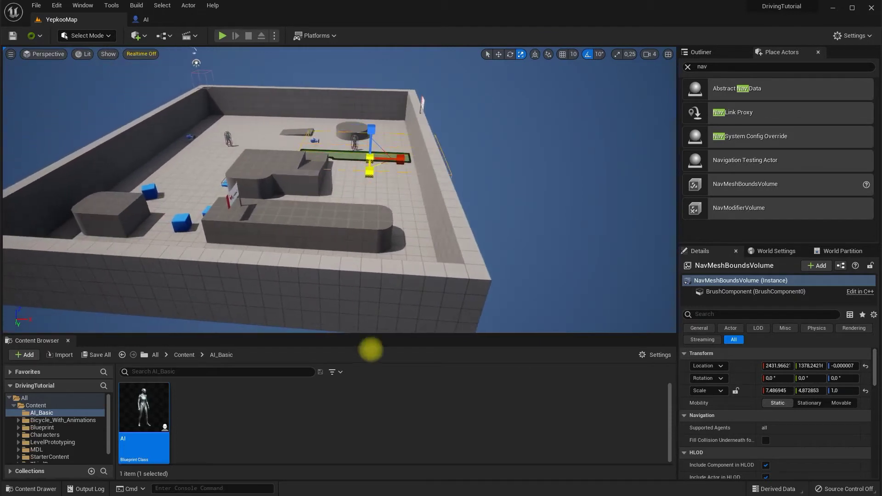
pyautogui.moveTo(406, 164); pyautogui.dragTo(508, 167)
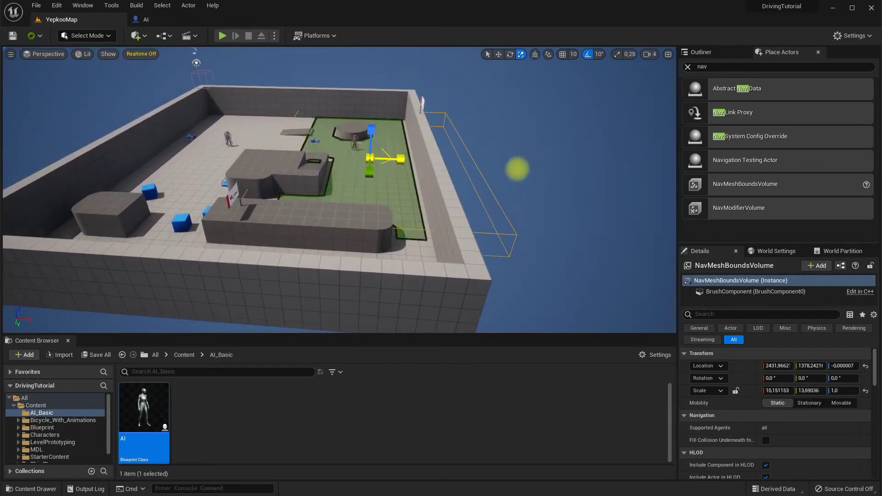
# Reposition, stretch and raise the volume over the platforms, then play and run across the arena
pyautogui.click(499, 54)
pyautogui.moveTo(402, 163)
pyautogui.mouseDown()
pyautogui.moveTo(271, 161)
pyautogui.moveTo(296, 174)
pyautogui.moveTo(533, 209)
pyautogui.mouseUp()
pyautogui.click(521, 54)
pyautogui.moveTo(275, 188); pyautogui.dragTo(256, 197)
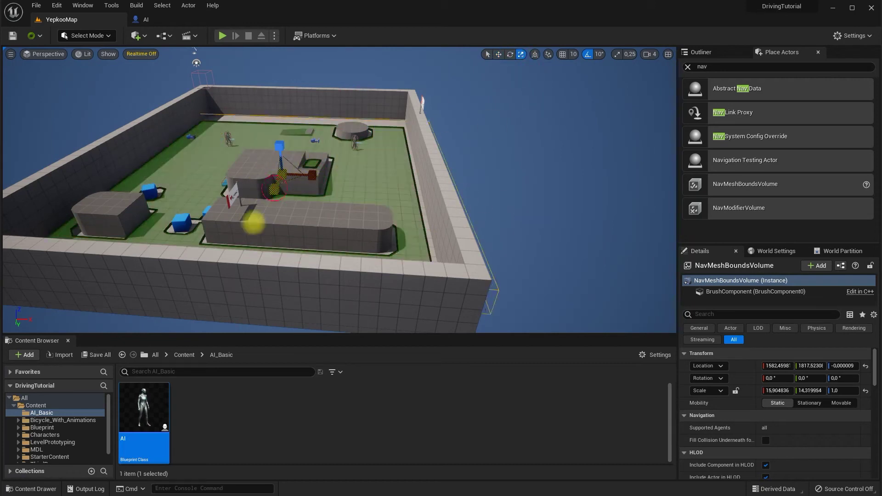
pyautogui.moveTo(280, 147); pyautogui.dragTo(380, 187)
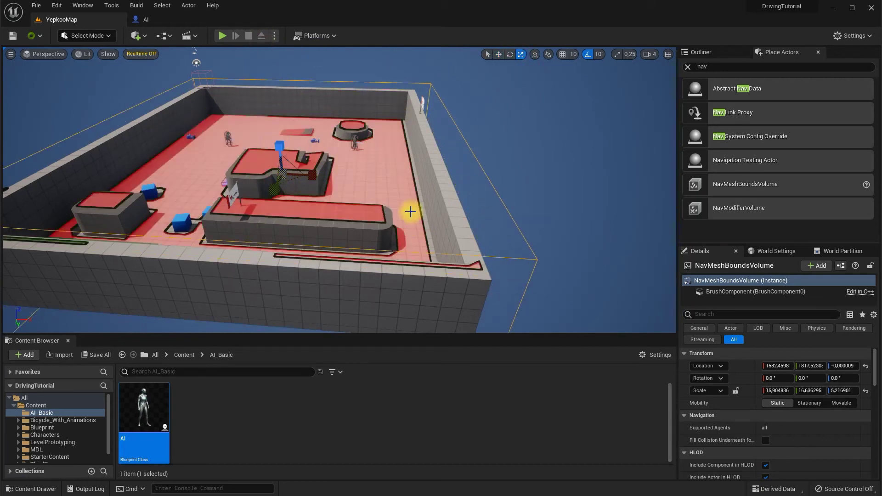
pyautogui.click(499, 54)
pyautogui.moveTo(277, 142); pyautogui.dragTo(200, 68)
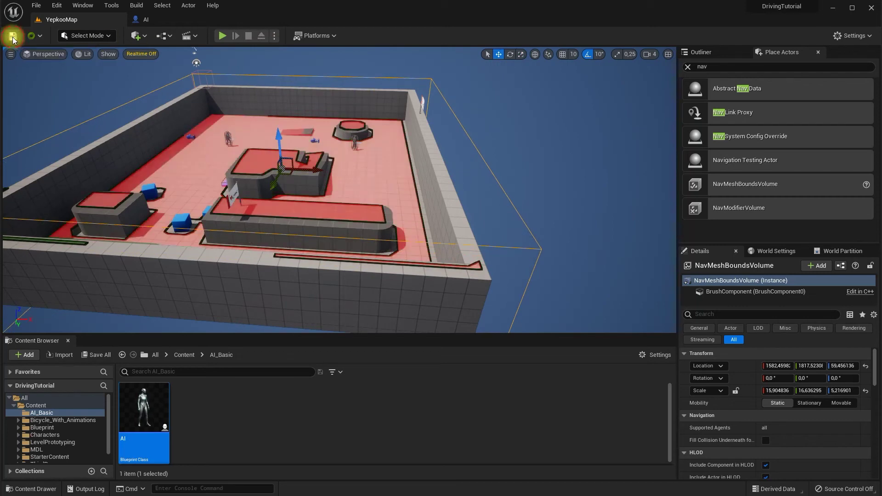
pyautogui.click(222, 36)
pyautogui.press('w')
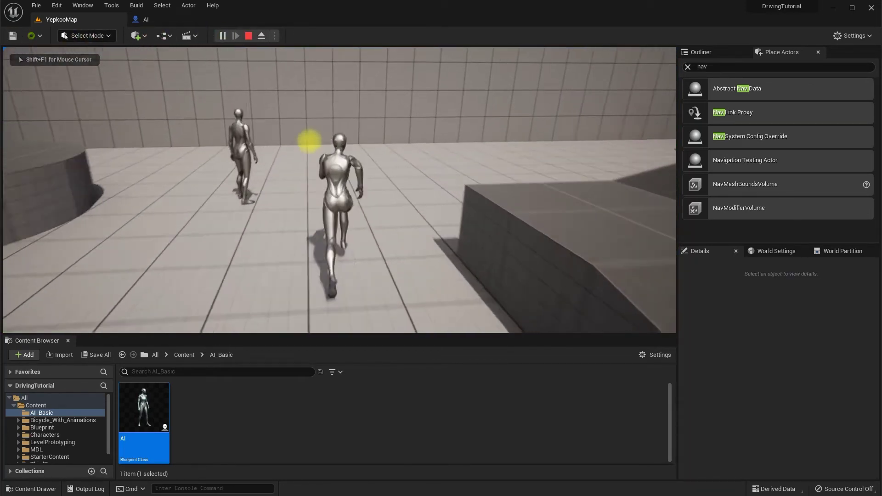
# Stop the playtest and browse from the AI's Mesh to its animation blueprint, ABP_Quinn
pyautogui.press('s')
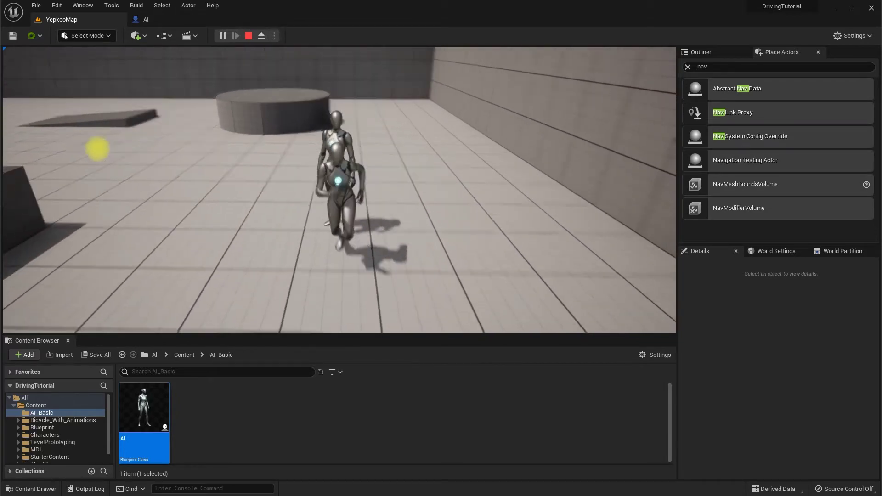
pyautogui.press('Escape')
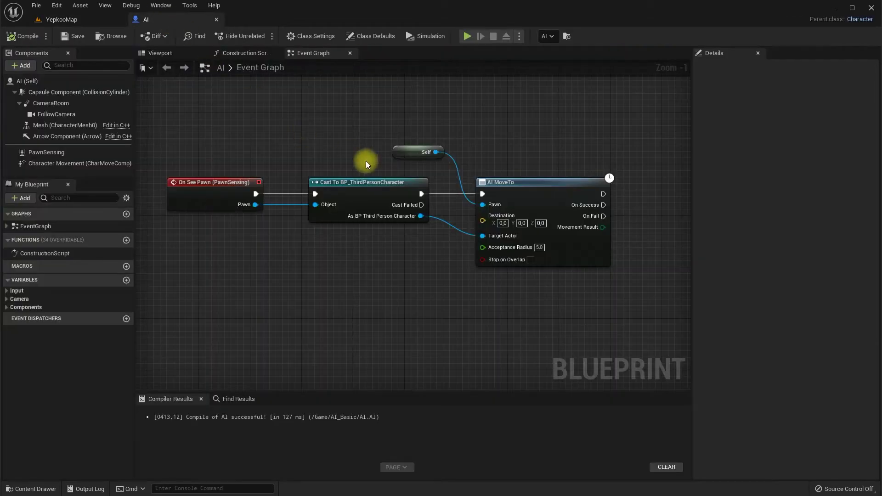
pyautogui.scroll(-1, 366, 161)
pyautogui.click(51, 125)
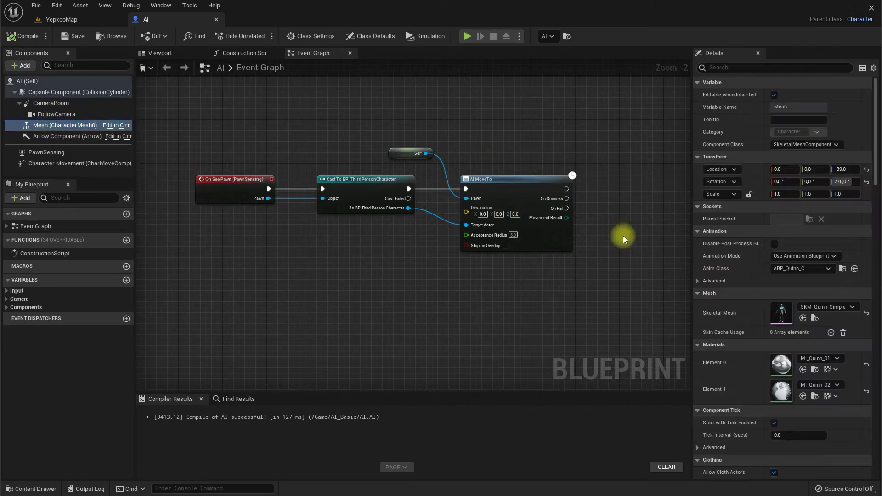
pyautogui.click(843, 269)
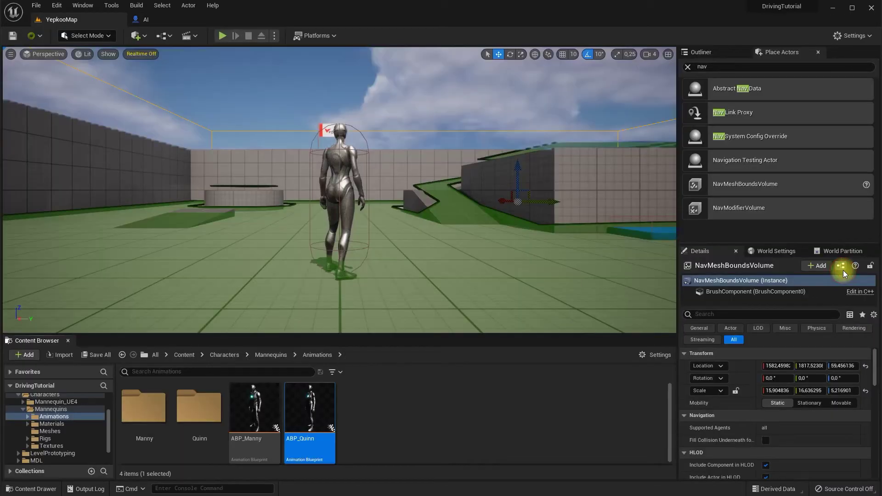
# Open ABP_Quinn, then its parent ABP_Manny, closing ABP_Quinn
pyautogui.doubleClick(322, 396)
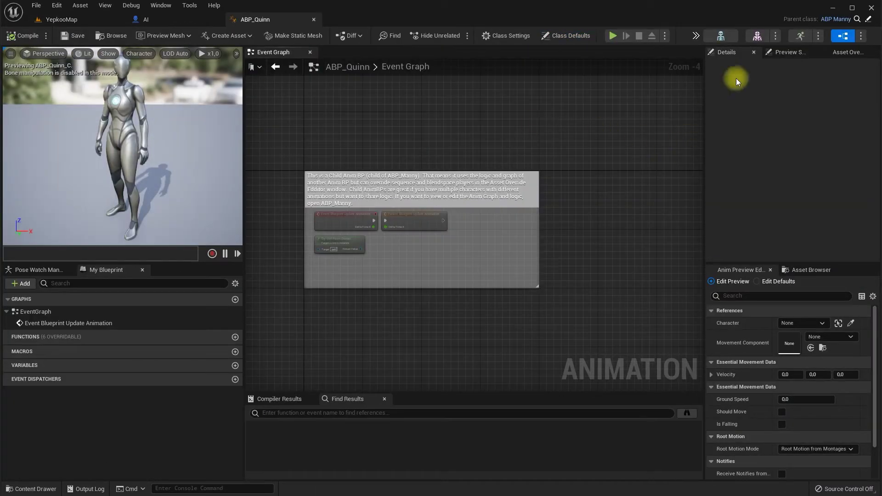
pyautogui.click(834, 53)
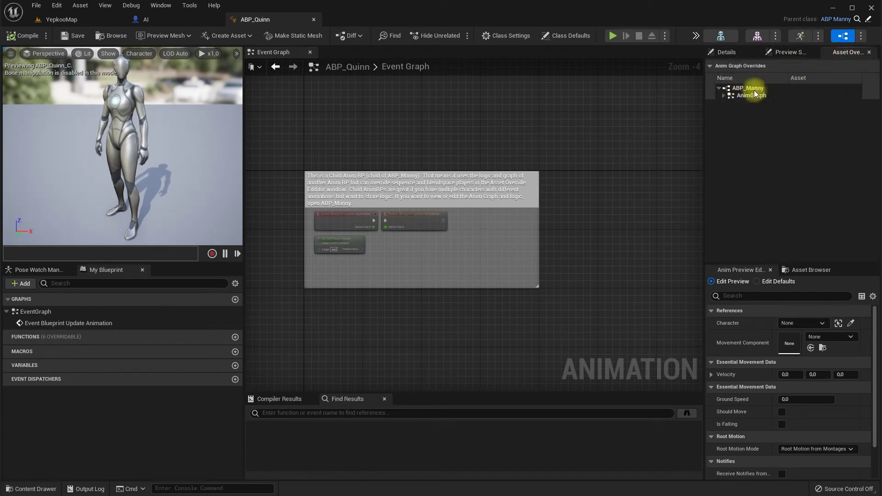
pyautogui.click(64, 19)
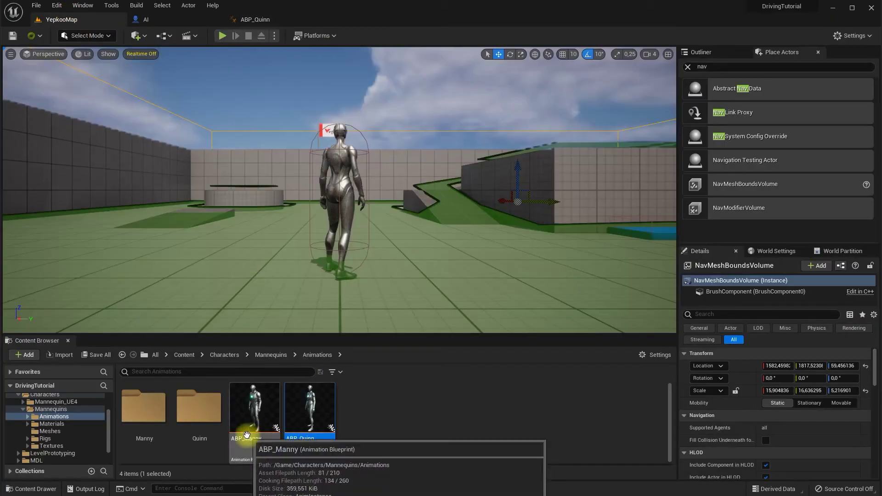
pyautogui.doubleClick(252, 411)
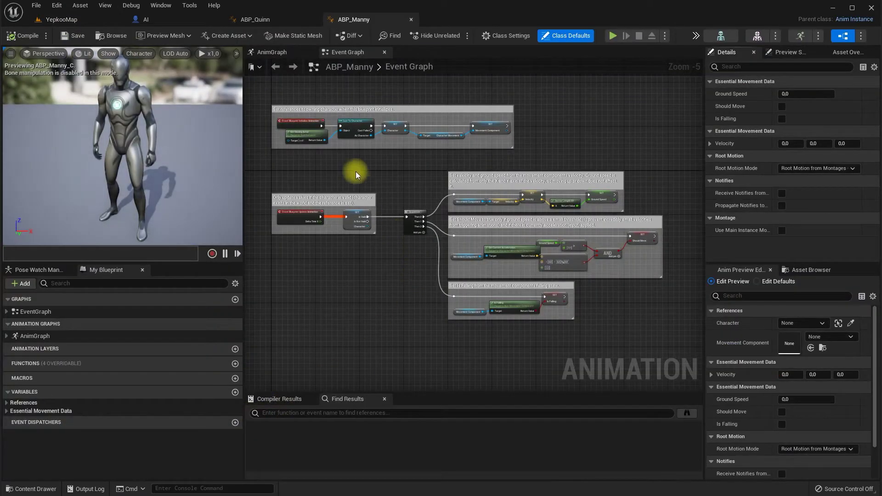
pyautogui.click(315, 20)
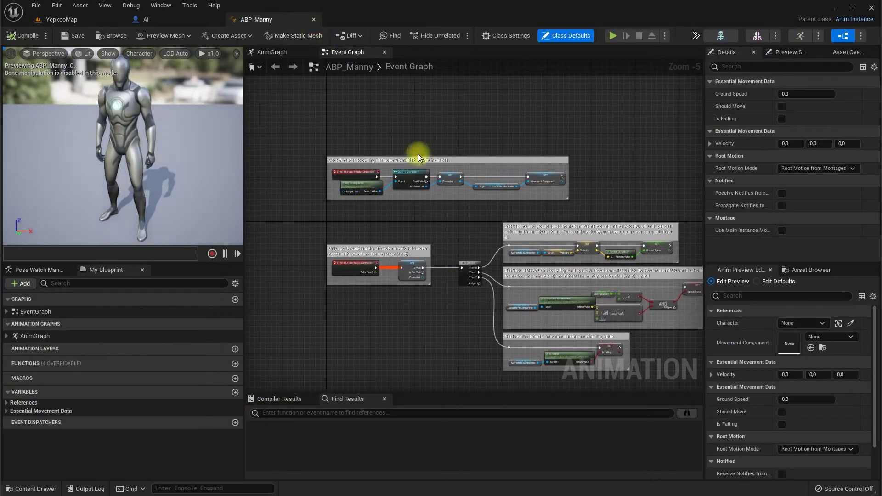
# Create a Force Move boolean variable and place its getter near the Should Move logic
pyautogui.scroll(1, 415, 192)
pyautogui.scroll(2, 414, 230)
pyautogui.scroll(1, 291, 128)
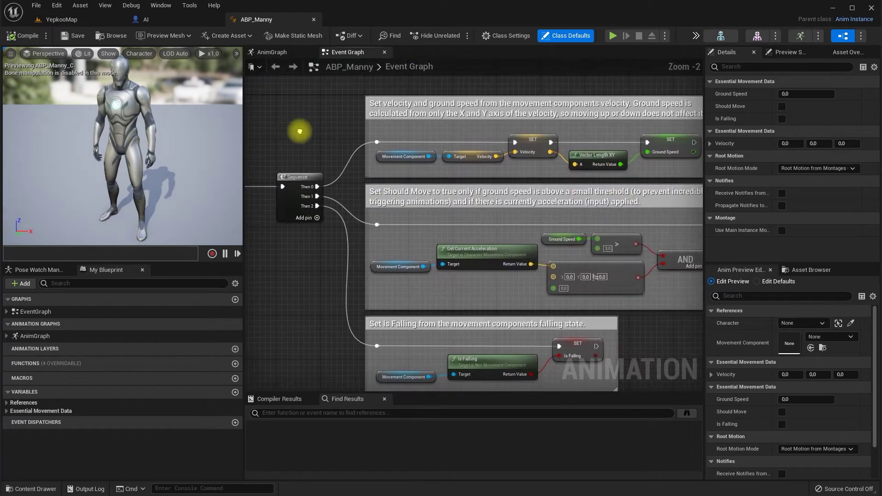
pyautogui.scroll(1, 500, 218)
pyautogui.moveTo(500, 216); pyautogui.dragTo(340, 162, button='right')
pyautogui.moveTo(510, 169); pyautogui.dragTo(518, 131, button='right')
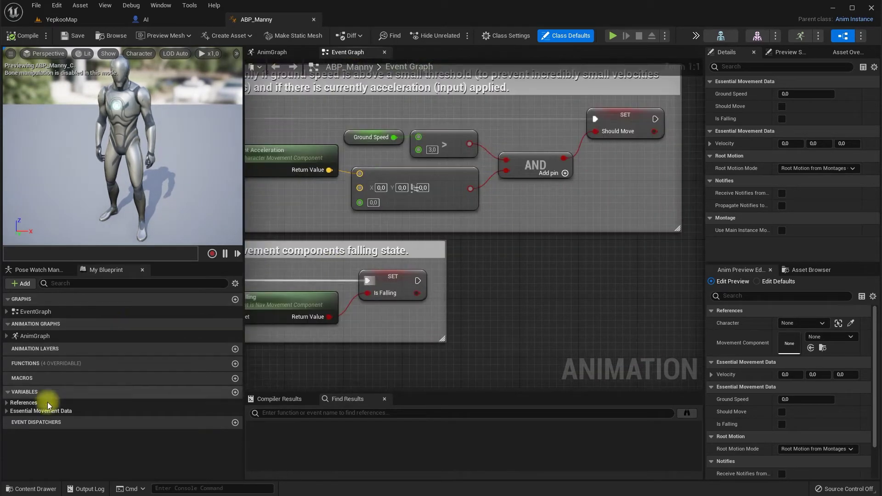
pyautogui.click(235, 393)
pyautogui.write('ForceMove')
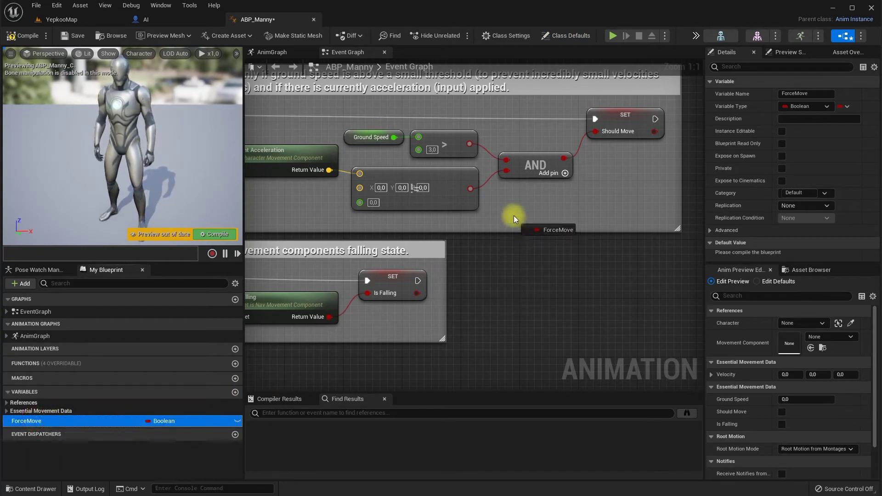
pyautogui.click(541, 228)
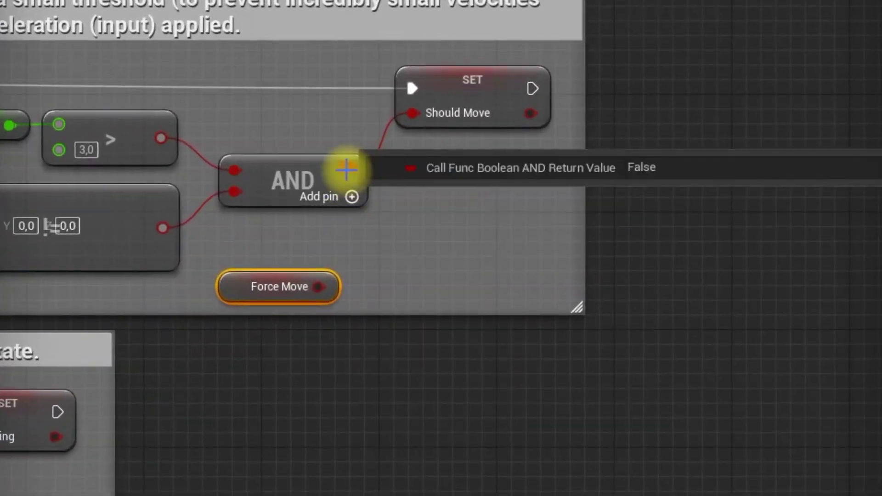
# OR the AND result with Force Move and drive Should Move from it
pyautogui.moveTo(349, 169); pyautogui.dragTo(429, 208)
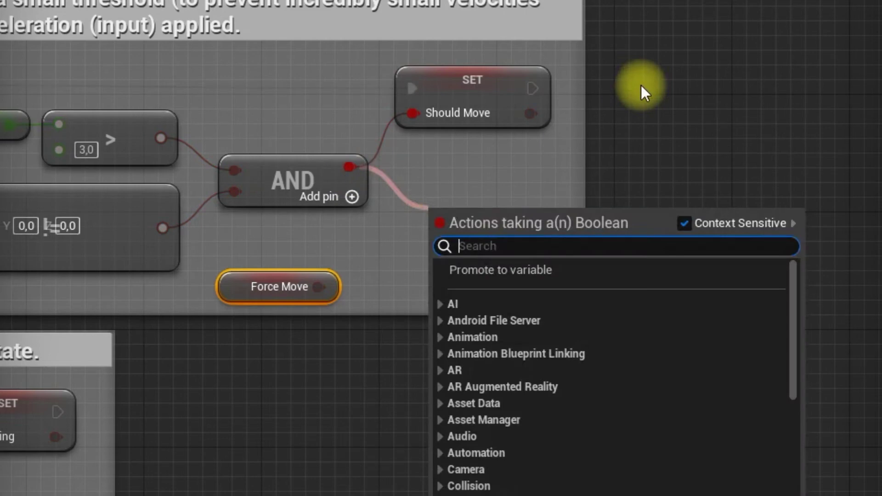
pyautogui.write('or')
pyautogui.click(497, 416)
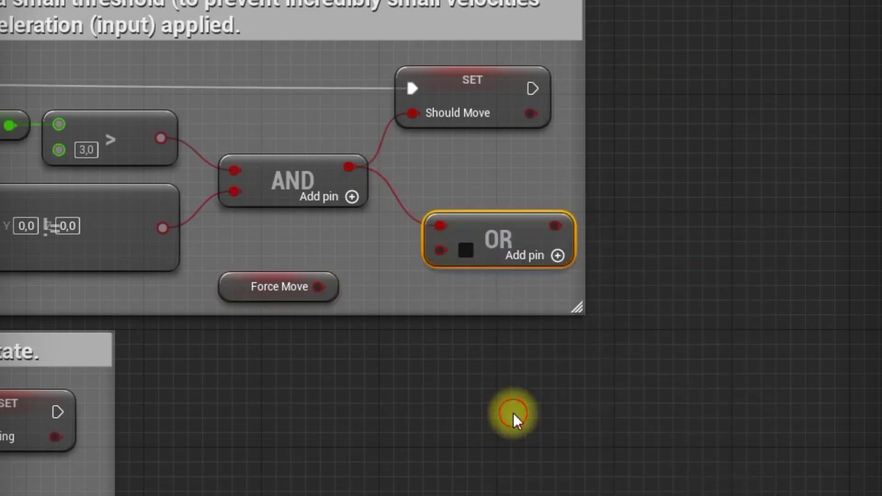
pyautogui.moveTo(318, 287); pyautogui.dragTo(441, 251)
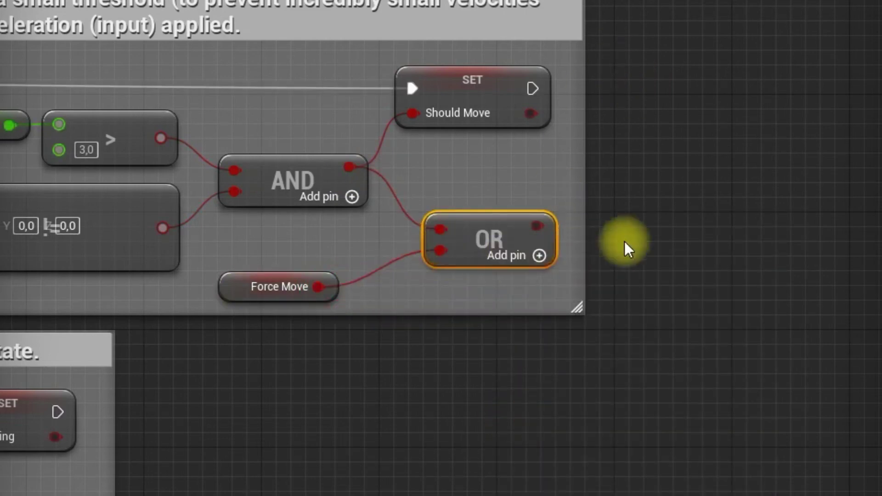
pyautogui.moveTo(537, 226); pyautogui.dragTo(420, 112)
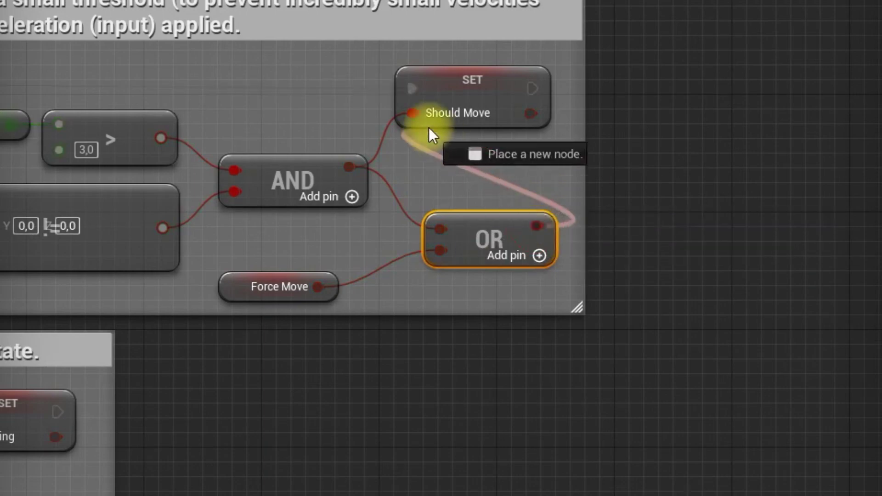
# Widen the comment box and move the Should Move setter right to fit the OR node
pyautogui.moveTo(477, 75); pyautogui.dragTo(505, 76)
pyautogui.moveTo(587, 142); pyautogui.dragTo(878, 154)
pyautogui.moveTo(495, 83); pyautogui.dragTo(659, 89)
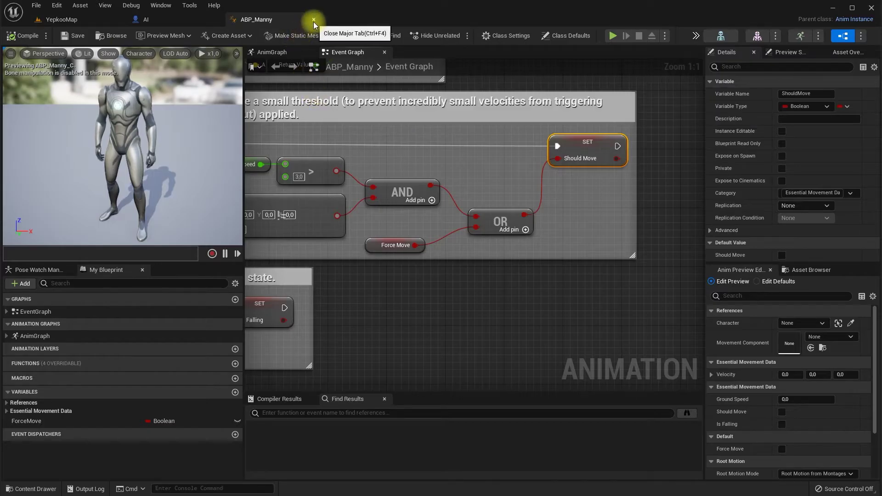
pyautogui.click(313, 19)
# Shift the Self and AI MoveTo nodes right to make room after the first cast
pyautogui.moveTo(343, 227); pyautogui.dragTo(403, 232, button='right')
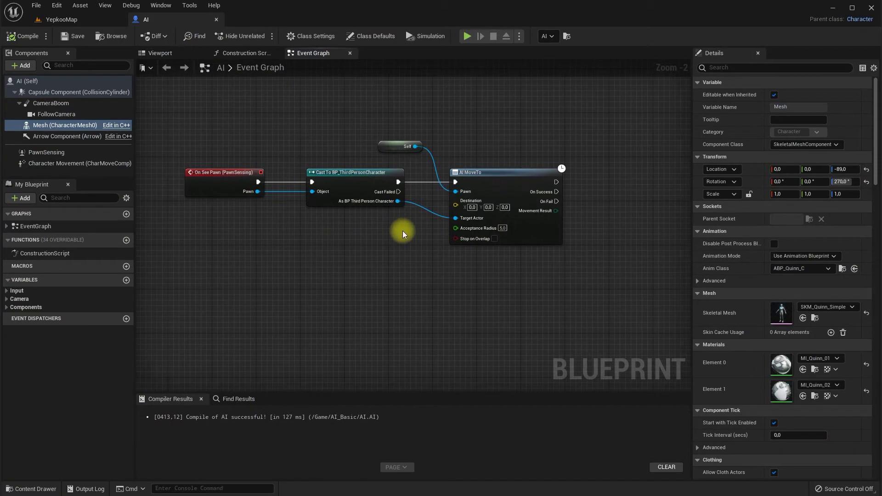
pyautogui.moveTo(395, 124)
pyautogui.mouseDown()
pyautogui.moveTo(473, 177)
pyautogui.moveTo(631, 173)
pyautogui.mouseUp()
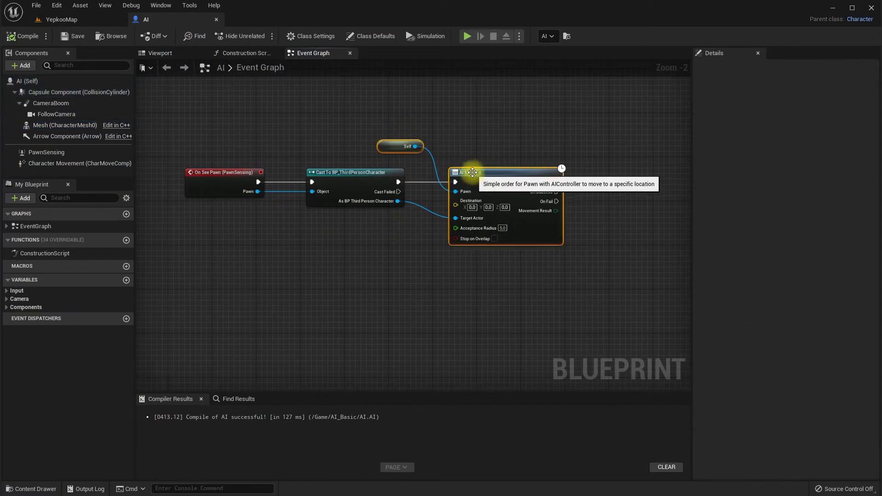
pyautogui.scroll(-2, 404, 220)
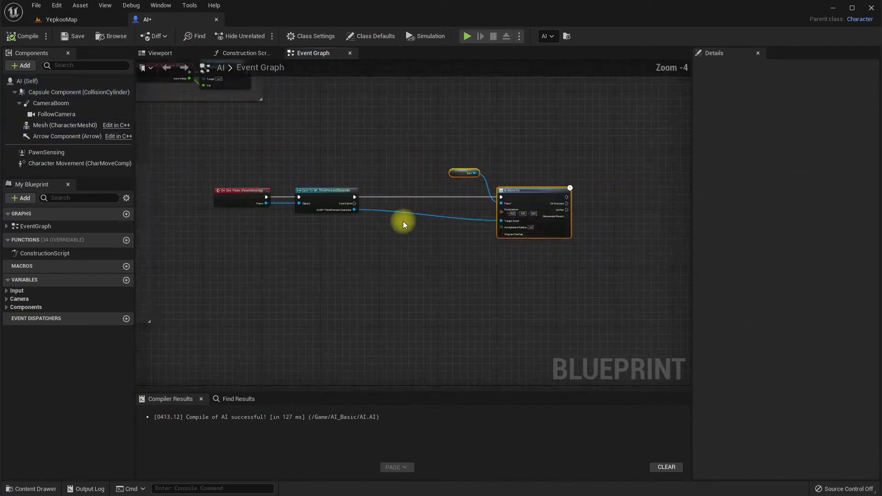
pyautogui.scroll(-1, 443, 197)
pyautogui.scroll(-3, 339, 221)
pyautogui.moveTo(346, 219); pyautogui.dragTo(393, 213)
pyautogui.scroll(4, 454, 236)
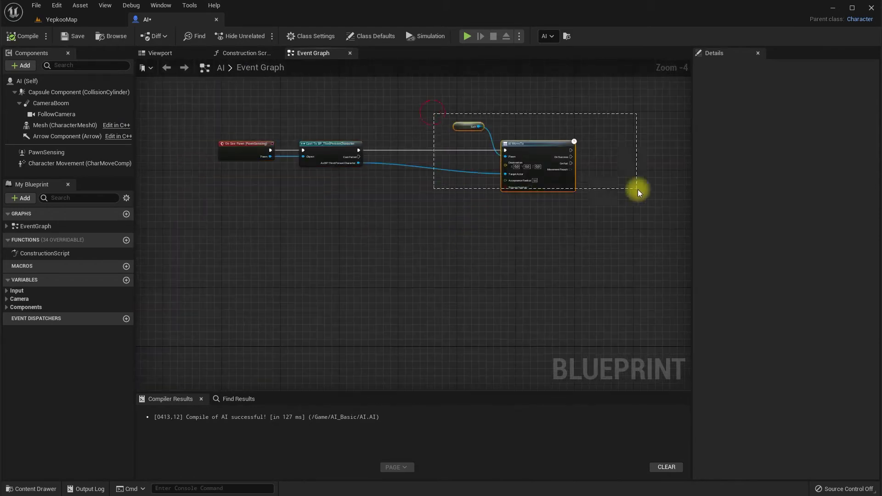
pyautogui.moveTo(537, 148); pyautogui.dragTo(615, 151)
pyautogui.scroll(3, 380, 164)
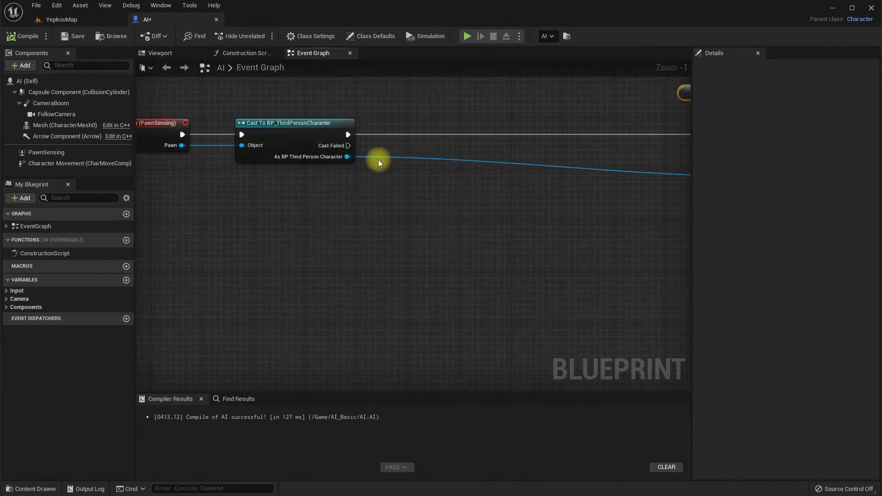
# Add a Cast To ABP_Manny after the BP_ThirdPersonCharacter cast
pyautogui.moveTo(422, 136); pyautogui.dragTo(425, 134)
pyautogui.write('cast to A')
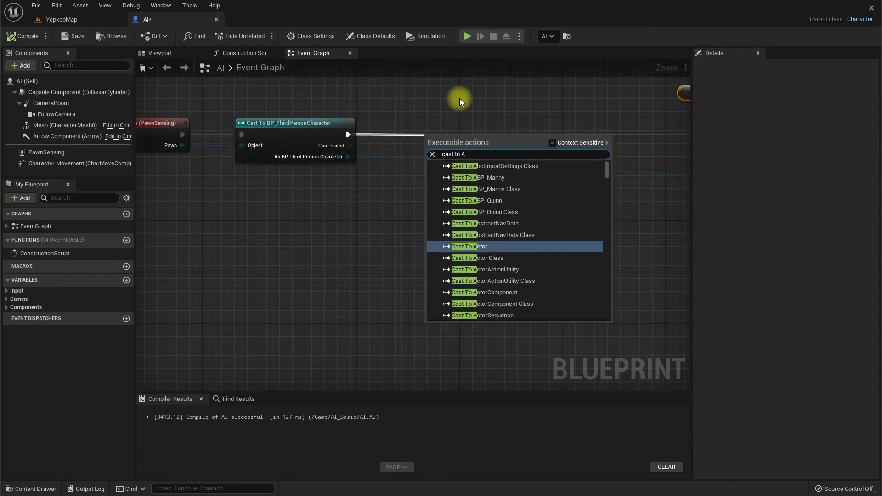
pyautogui.write('BP')
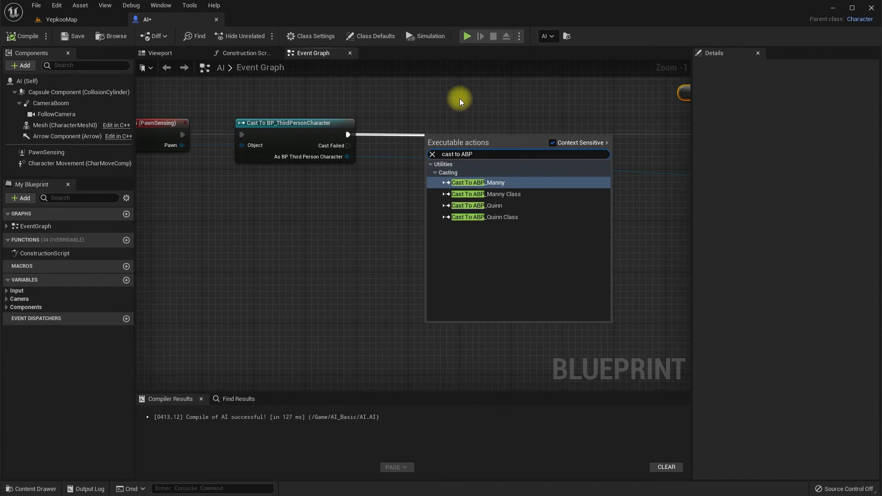
pyautogui.click(478, 182)
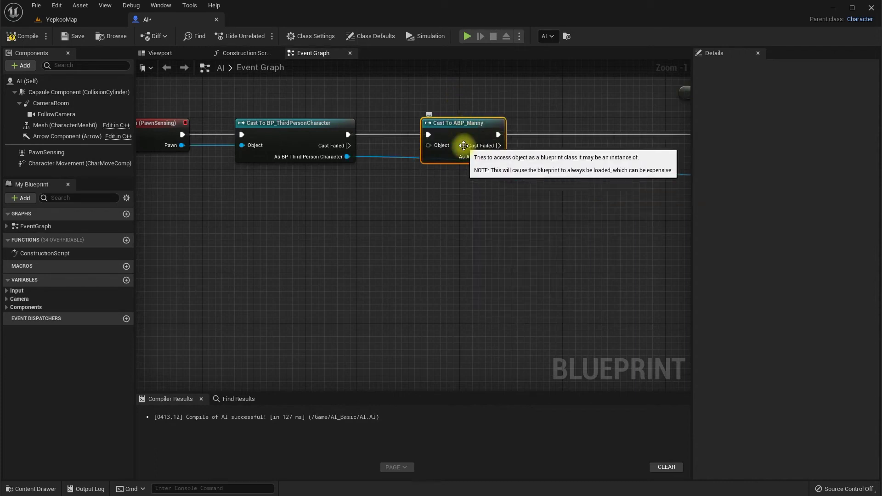
pyautogui.moveTo(464, 127); pyautogui.dragTo(551, 212, button='right')
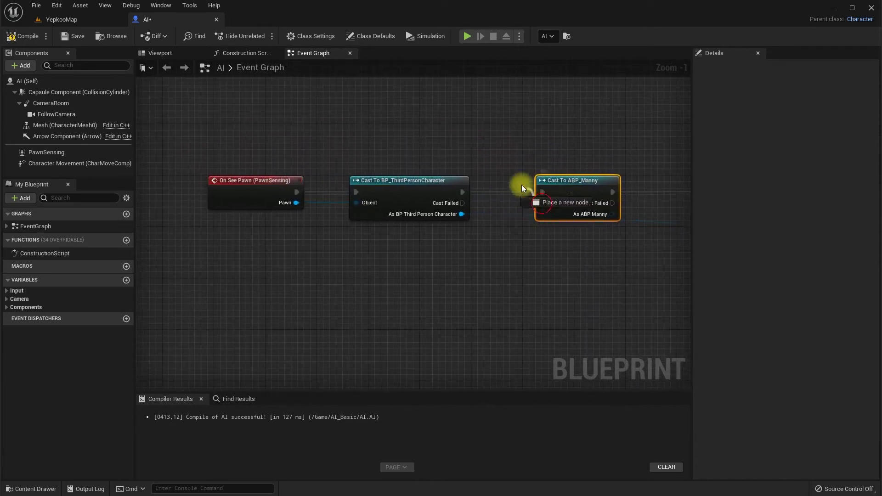
# Feed the Mesh component's Get Anim Instance into the ABP_Manny cast's Object input
pyautogui.moveTo(523, 188); pyautogui.dragTo(460, 146)
pyautogui.write('get anim')
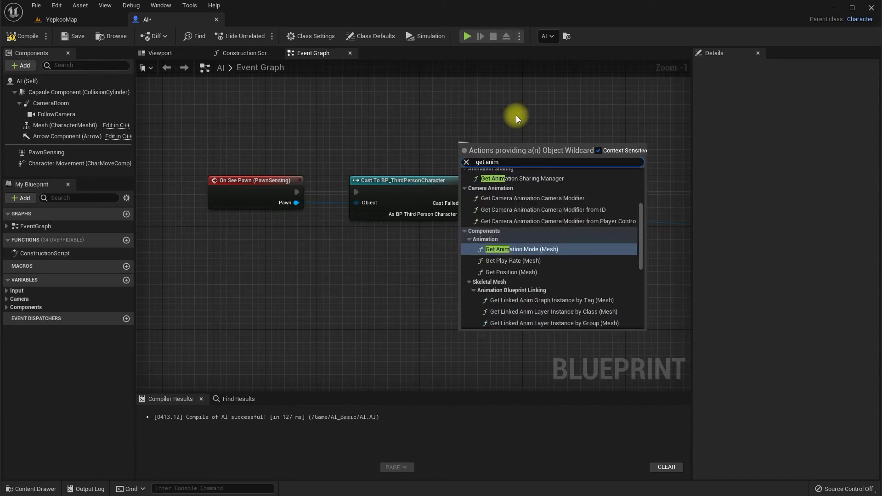
pyautogui.scroll(-5, 536, 260)
pyautogui.click(552, 297)
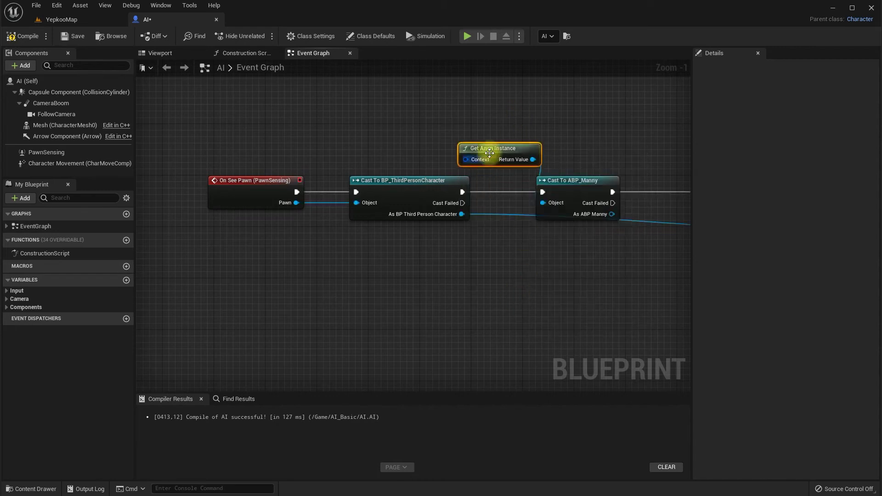
pyautogui.moveTo(62, 125); pyautogui.dragTo(307, 120)
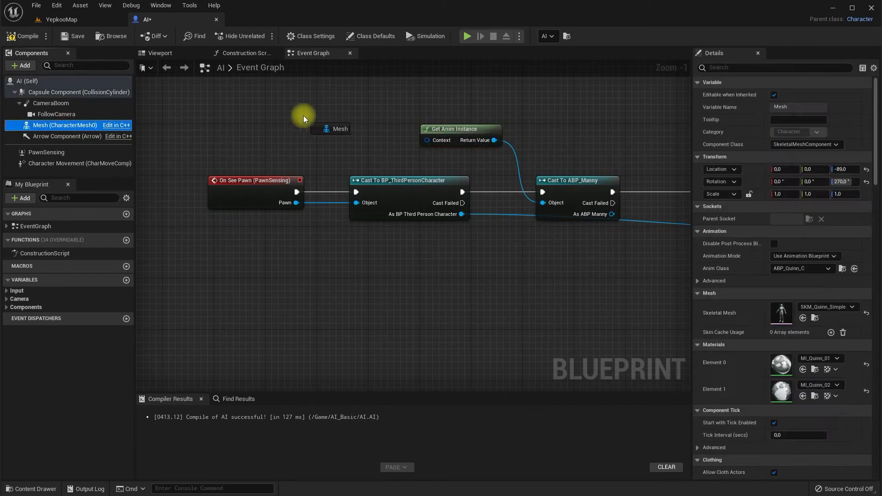
pyautogui.moveTo(396, 111); pyautogui.dragTo(426, 106)
pyautogui.write('get anim is')
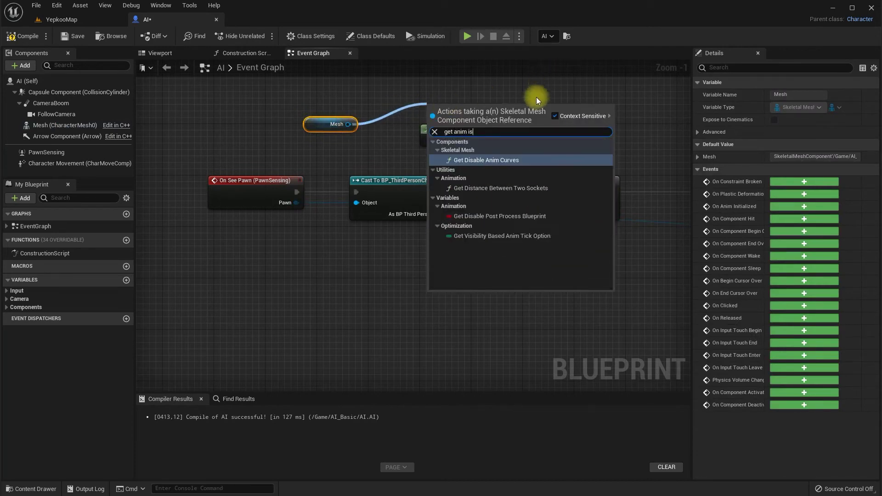
pyautogui.press('BackSpace')
pyautogui.scroll(-2, 508, 252)
pyautogui.click(459, 285)
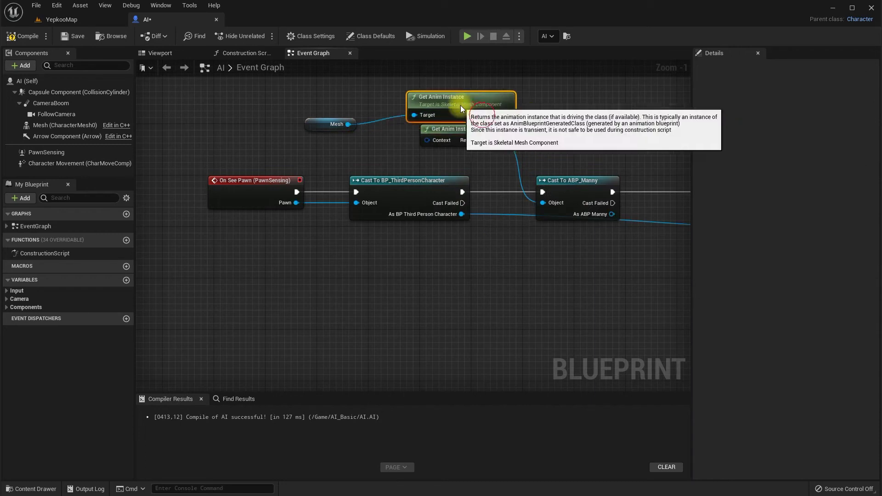
pyautogui.moveTo(472, 95)
pyautogui.mouseDown()
pyautogui.moveTo(465, 109)
pyautogui.moveTo(512, 154)
pyautogui.mouseUp()
# Add a Set Force Move set to true before AI MoveTo, then play YepkooMap
pyautogui.moveTo(546, 198)
pyautogui.mouseDown(button='right')
pyautogui.moveTo(403, 156)
pyautogui.moveTo(333, 225)
pyautogui.mouseUp(button='right')
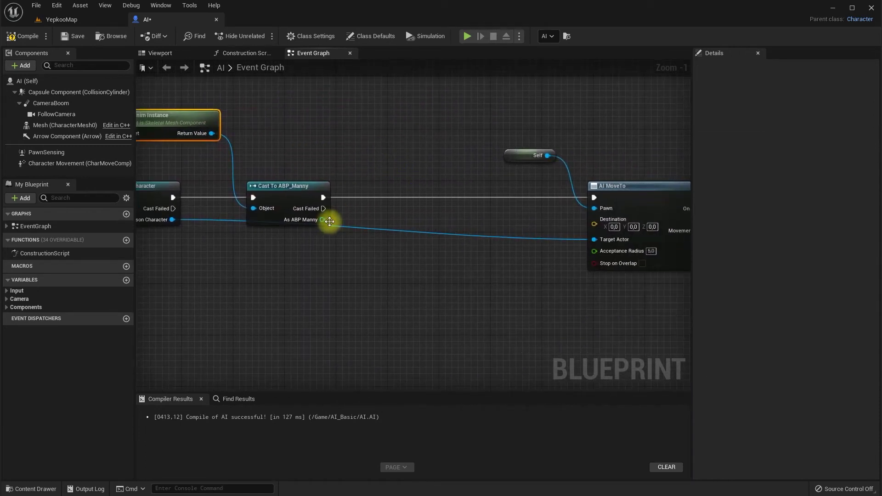
pyautogui.moveTo(380, 239); pyautogui.dragTo(404, 251)
pyautogui.write('set fo')
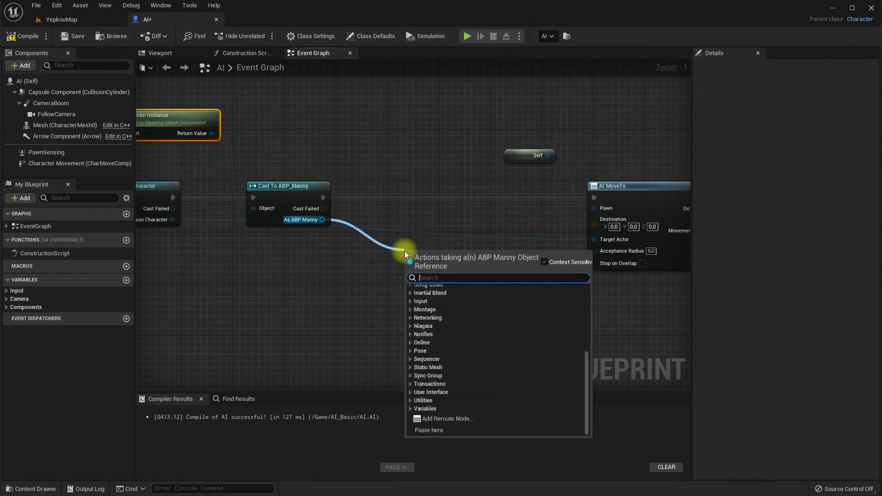
pyautogui.write('r')
pyautogui.click(444, 336)
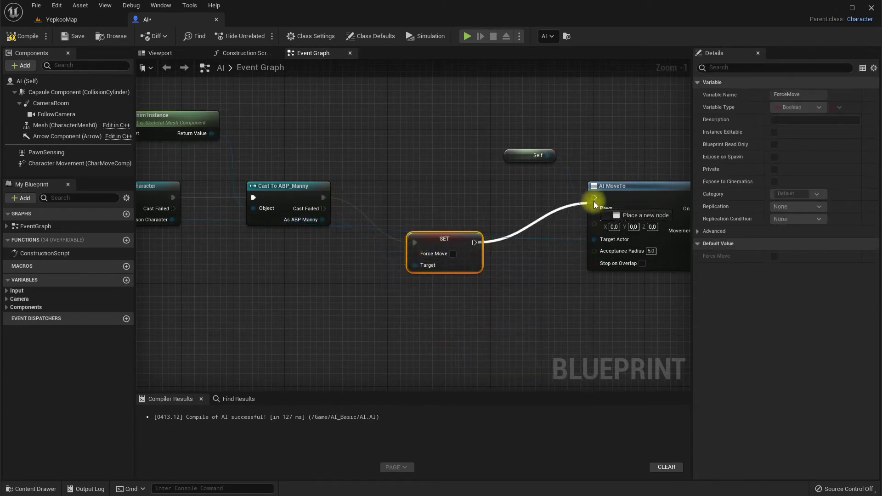
pyautogui.moveTo(457, 236); pyautogui.dragTo(476, 190)
pyautogui.click(473, 209)
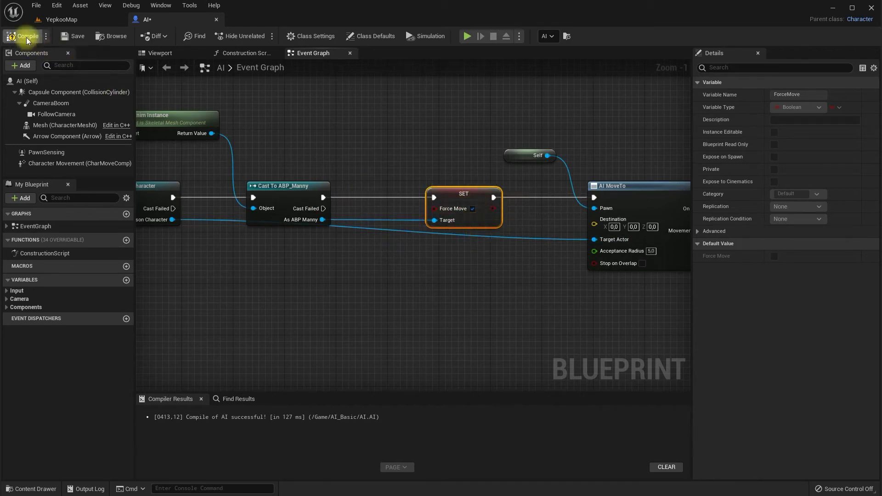
pyautogui.click(77, 21)
pyautogui.click(221, 37)
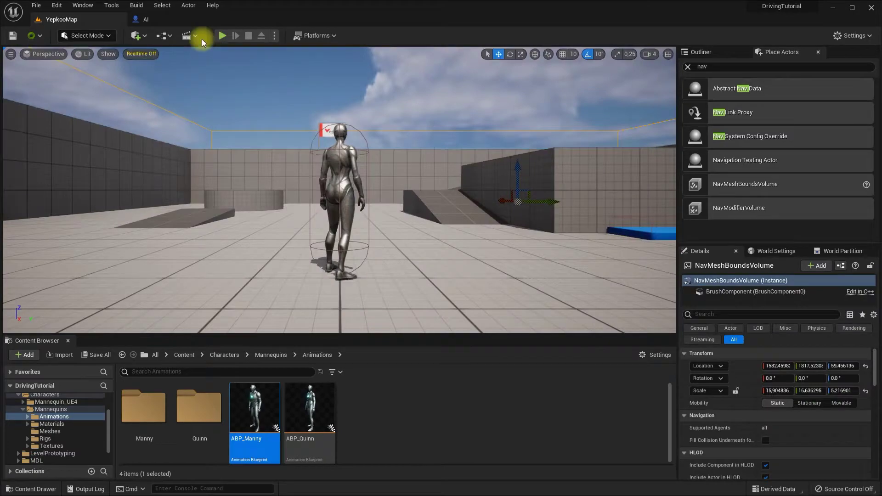
# Return to the AI blueprint's Event Graph and pan toward the AI MoveTo node
pyautogui.click(142, 20)
pyautogui.moveTo(372, 133); pyautogui.dragTo(403, 165, button='right')
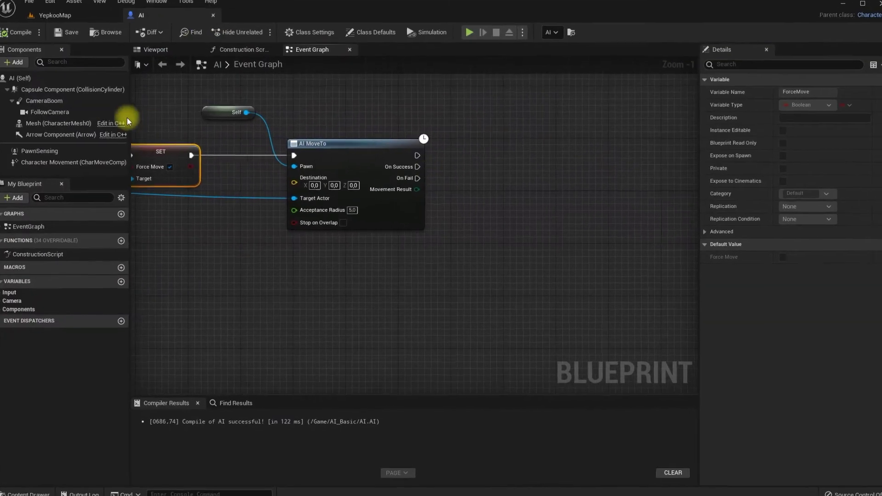
# Add a Self reference wired into a Get Velocity node
pyautogui.click(28, 80)
pyautogui.rightClick(366, 262)
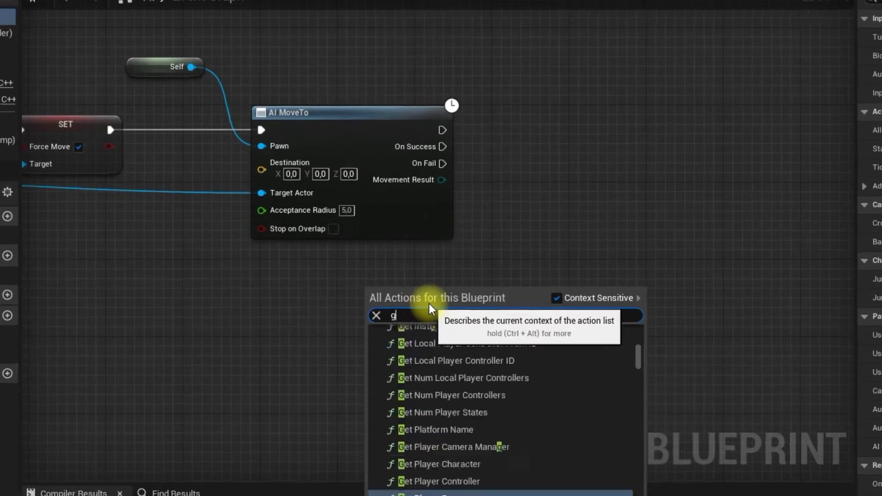
pyautogui.write('get self')
pyautogui.click(472, 362)
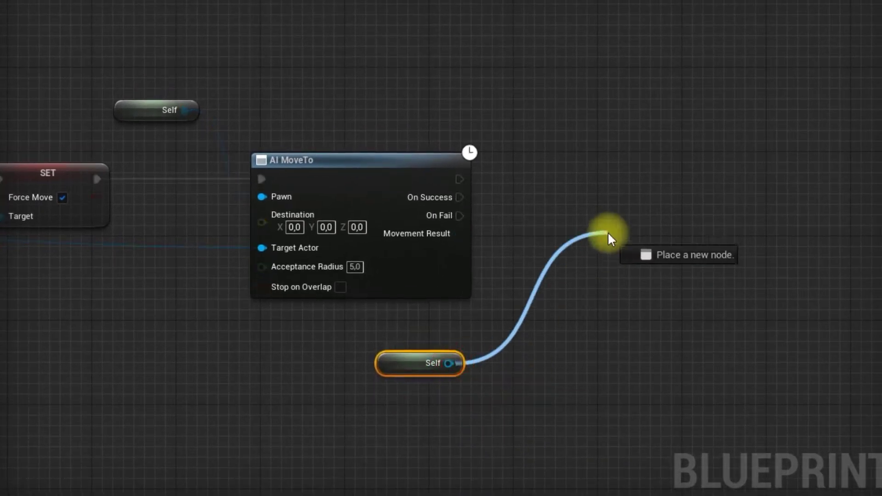
pyautogui.moveTo(455, 366); pyautogui.dragTo(610, 232)
pyautogui.write('get veloci')
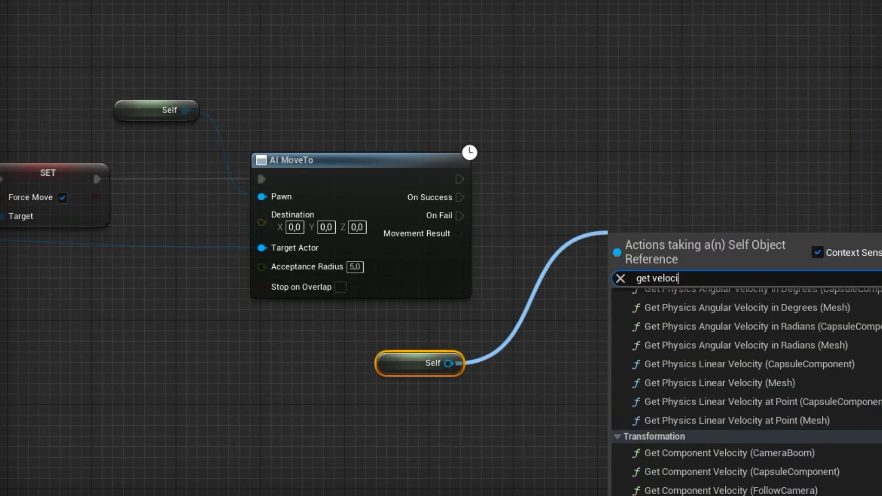
pyautogui.press('Return')
# Split Get Velocity's return value into X, Y and Z and reposition both nodes
pyautogui.moveTo(669, 250); pyautogui.dragTo(597, 335)
pyautogui.rightClick(695, 306)
pyautogui.click(743, 353)
pyautogui.moveTo(598, 335); pyautogui.dragTo(588, 248, button='right')
pyautogui.moveTo(414, 229); pyautogui.dragTo(543, 271)
pyautogui.moveTo(595, 251); pyautogui.dragTo(503, 284)
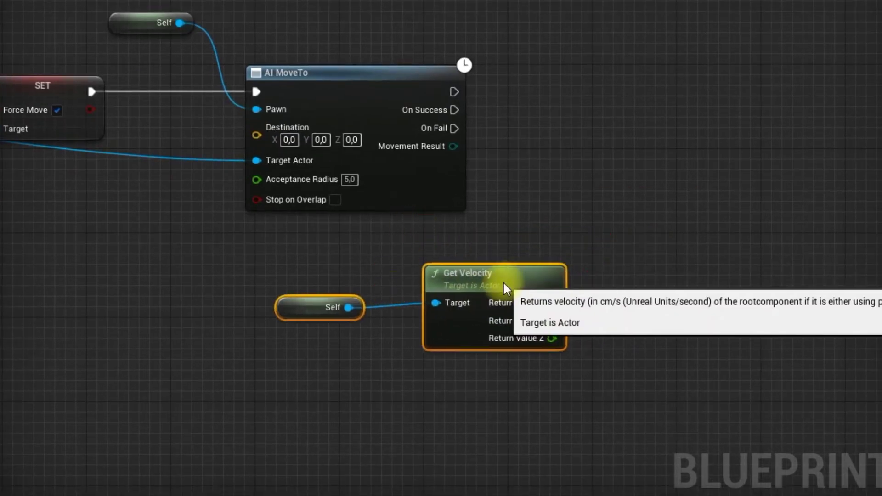
# Add == equality checks on the velocity's X and Y values
pyautogui.moveTo(552, 303); pyautogui.dragTo(616, 294)
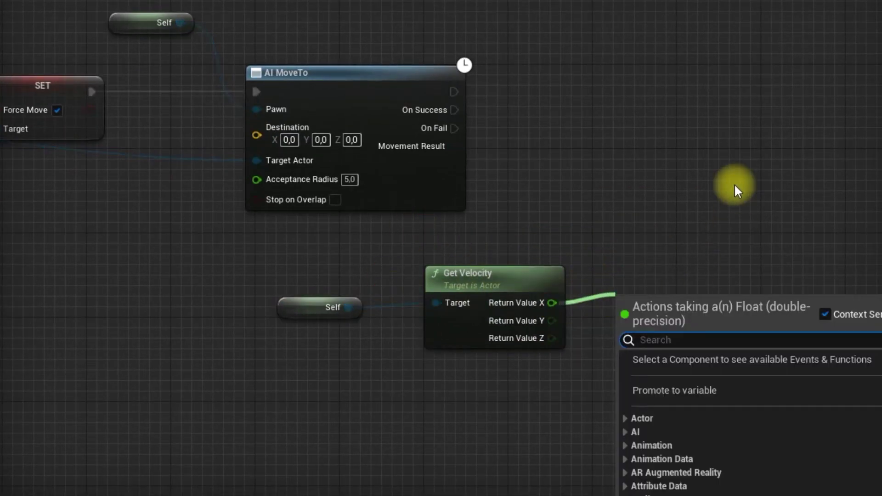
pyautogui.write('==')
pyautogui.click(681, 487)
pyautogui.moveTo(661, 308); pyautogui.dragTo(650, 266)
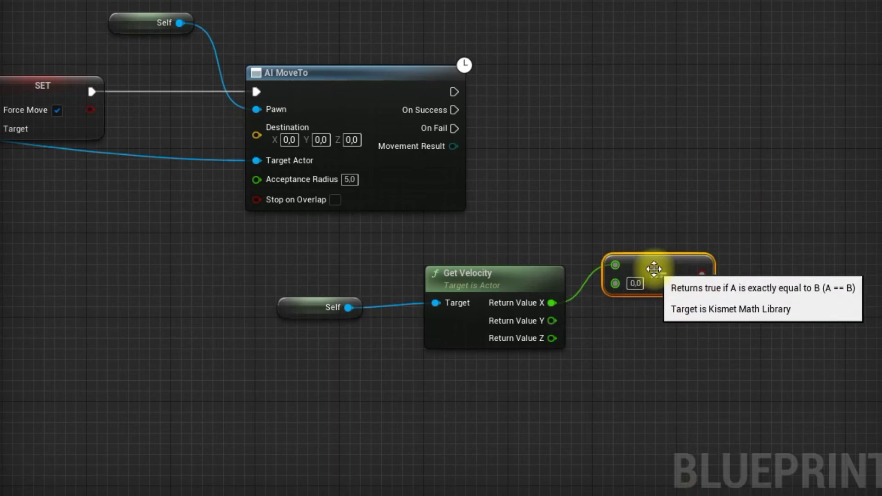
pyautogui.moveTo(552, 321); pyautogui.dragTo(603, 326)
pyautogui.write('==')
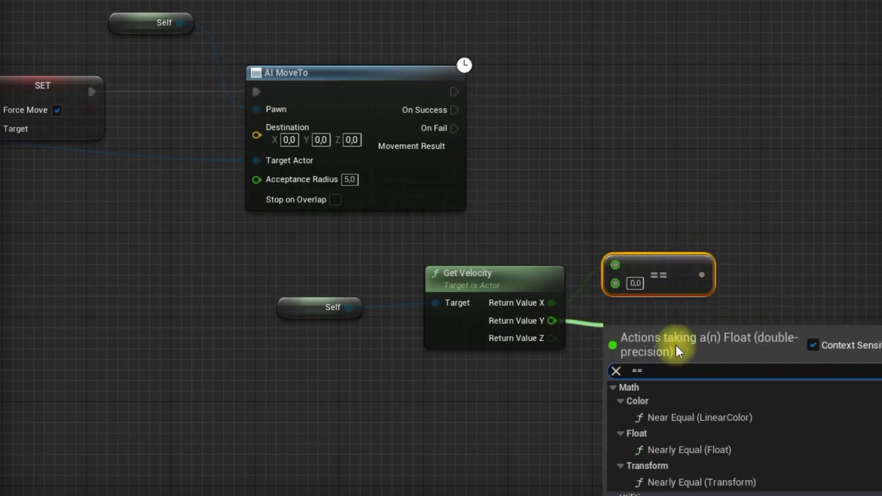
pyautogui.click(683, 478)
pyautogui.moveTo(764, 329); pyautogui.dragTo(499, 321, button='right')
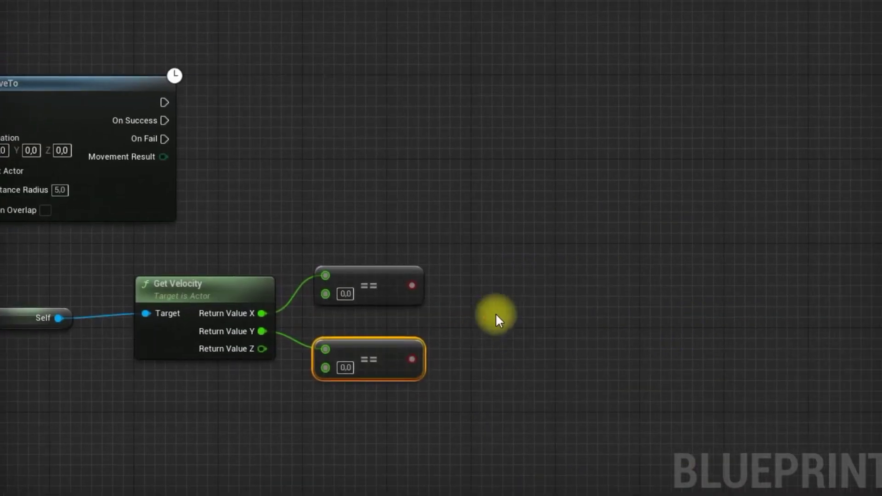
# Combine both == results with an AND Boolean feeding a Branch run from AI MoveTo On Success
pyautogui.moveTo(412, 285); pyautogui.dragTo(499, 289)
pyautogui.write('and')
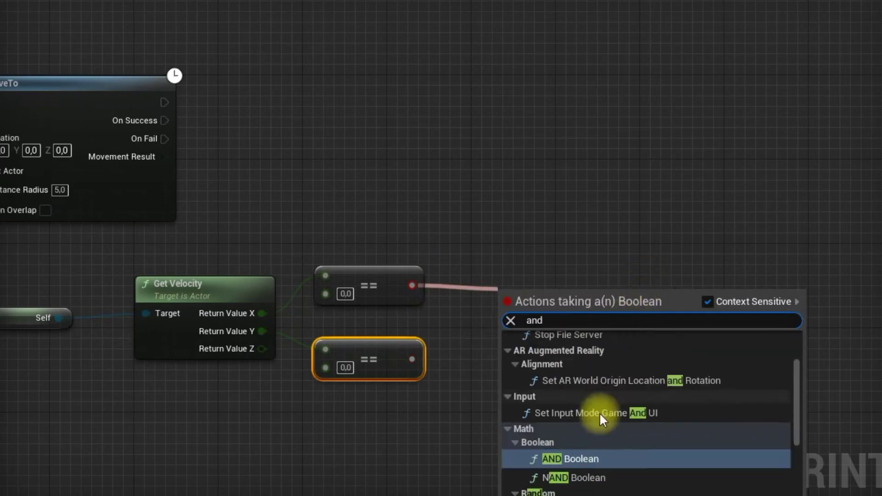
pyautogui.click(575, 460)
pyautogui.moveTo(495, 324); pyautogui.dragTo(514, 313)
pyautogui.moveTo(572, 287)
pyautogui.mouseDown()
pyautogui.moveTo(561, 277)
pyautogui.moveTo(592, 153)
pyautogui.mouseUp()
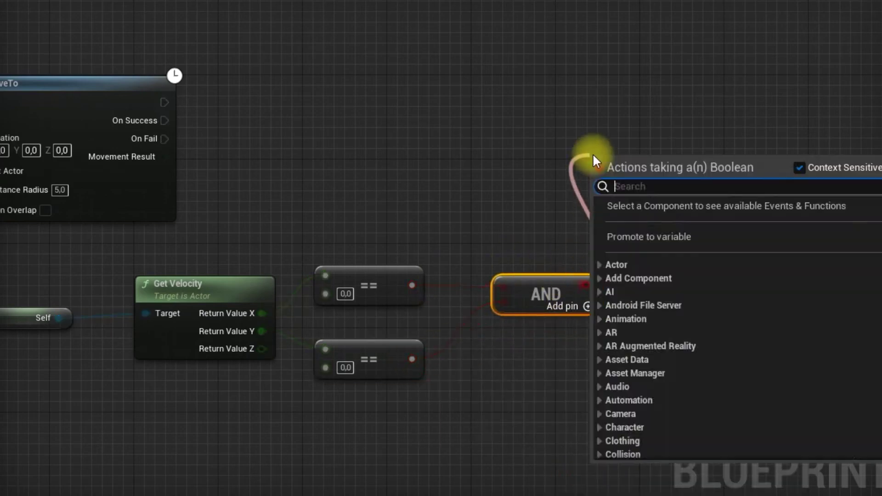
pyautogui.write('bra')
pyautogui.click(666, 232)
pyautogui.moveTo(165, 120)
pyautogui.mouseDown()
pyautogui.moveTo(600, 186)
pyautogui.moveTo(644, 117)
pyautogui.mouseUp()
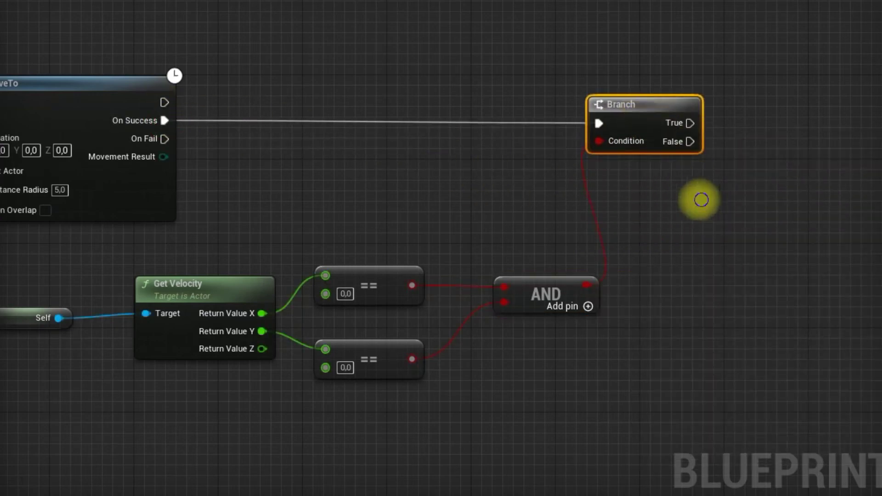
# Add a reroute point to tidy the character wire near the Cast nodes
pyautogui.moveTo(700, 199); pyautogui.dragTo(523, 207, button='right')
pyautogui.moveTo(350, 215); pyautogui.dragTo(699, 226, button='right')
pyautogui.moveTo(421, 225)
pyautogui.mouseDown(button='right')
pyautogui.moveTo(739, 210)
pyautogui.moveTo(729, 236)
pyautogui.mouseUp(button='right')
pyautogui.moveTo(318, 231)
pyautogui.mouseDown(button='right')
pyautogui.moveTo(578, 228)
pyautogui.moveTo(555, 230)
pyautogui.mouseUp(button='right')
pyautogui.doubleClick(379, 144)
pyautogui.moveTo(379, 145); pyautogui.dragTo(402, 184)
pyautogui.moveTo(639, 214)
pyautogui.mouseDown(button='right')
pyautogui.moveTo(329, 216)
pyautogui.moveTo(299, 205)
pyautogui.mouseUp(button='right')
# Promote As ABP Manny to a variable and wire its SET between the Cast and Force Move SET
pyautogui.rightClick(229, 152)
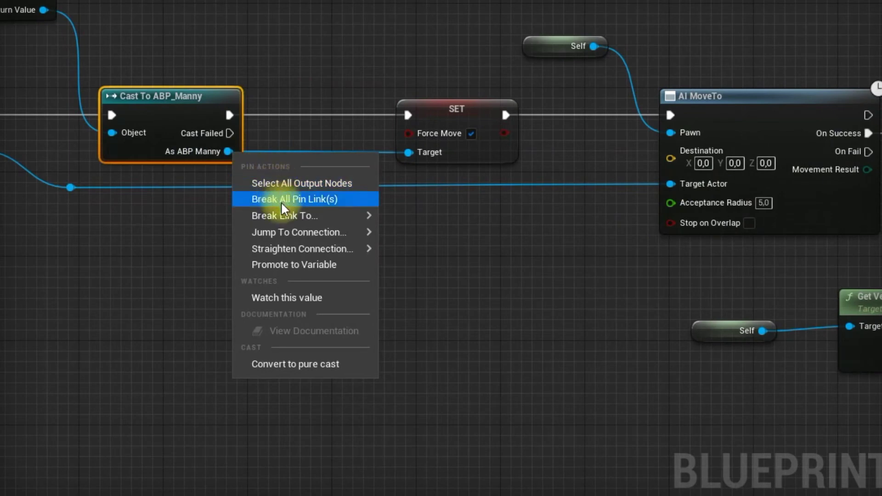
pyautogui.click(293, 260)
pyautogui.moveTo(453, 107)
pyautogui.mouseDown()
pyautogui.moveTo(509, 110)
pyautogui.moveTo(371, 104)
pyautogui.mouseUp()
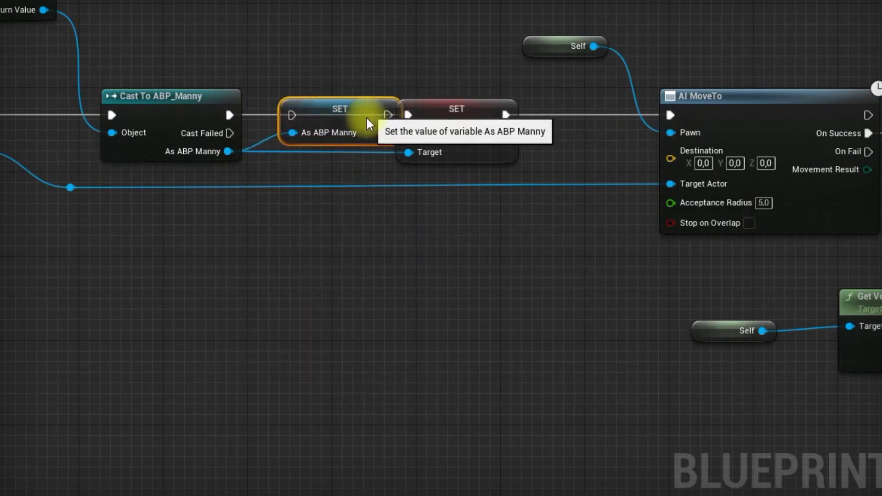
pyautogui.moveTo(450, 111); pyautogui.dragTo(544, 112)
pyautogui.click(359, 97)
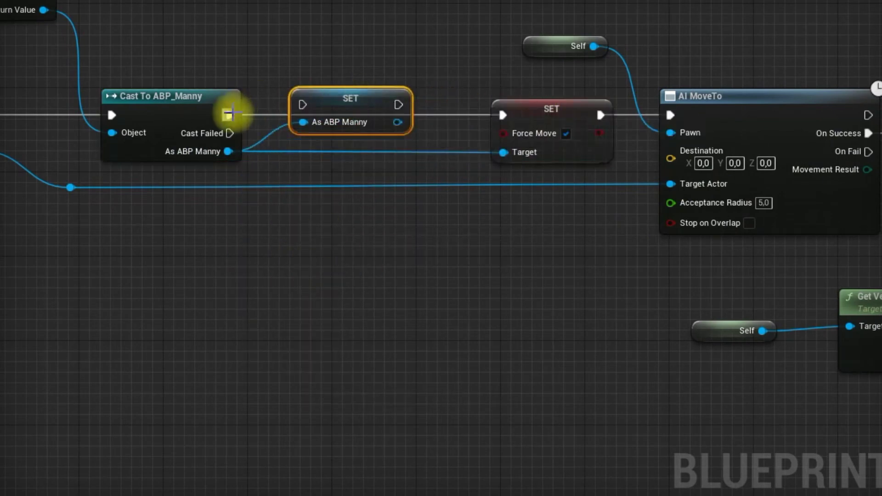
pyautogui.moveTo(230, 114); pyautogui.dragTo(303, 105)
pyautogui.moveTo(399, 105); pyautogui.dragTo(504, 115)
pyautogui.moveTo(369, 99); pyautogui.dragTo(504, 152)
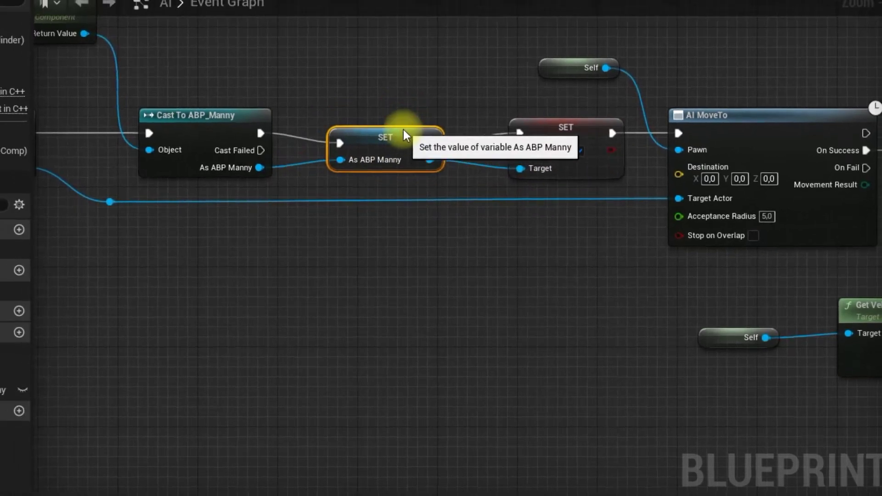
# Add an As ABP Manny getter driving a Set Force Move node for the Branch's True path
pyautogui.click(79, 403)
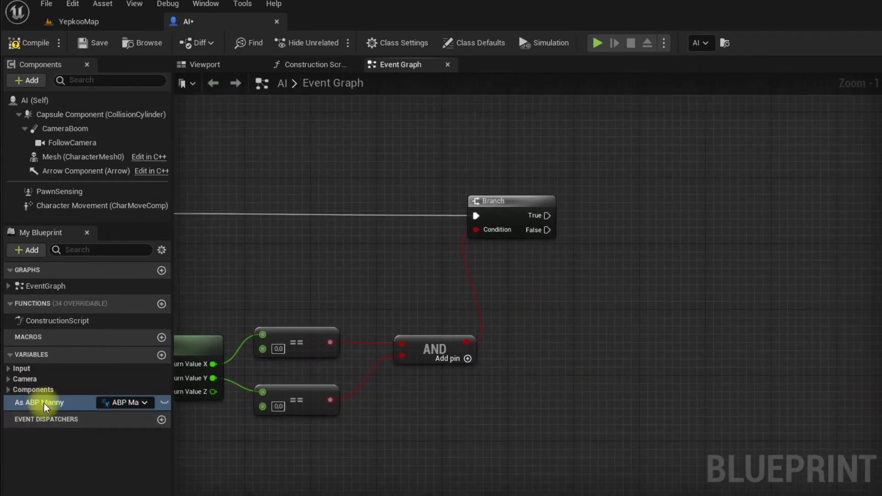
pyautogui.click(559, 293)
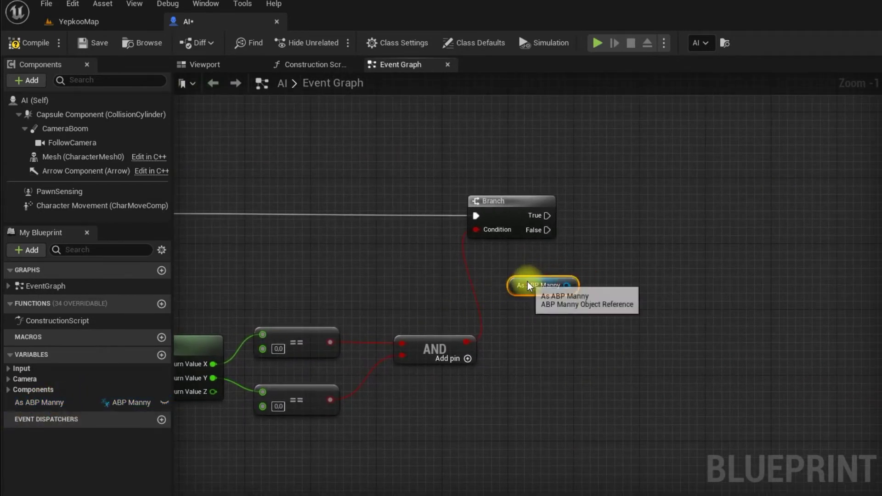
pyautogui.moveTo(567, 285); pyautogui.dragTo(653, 208)
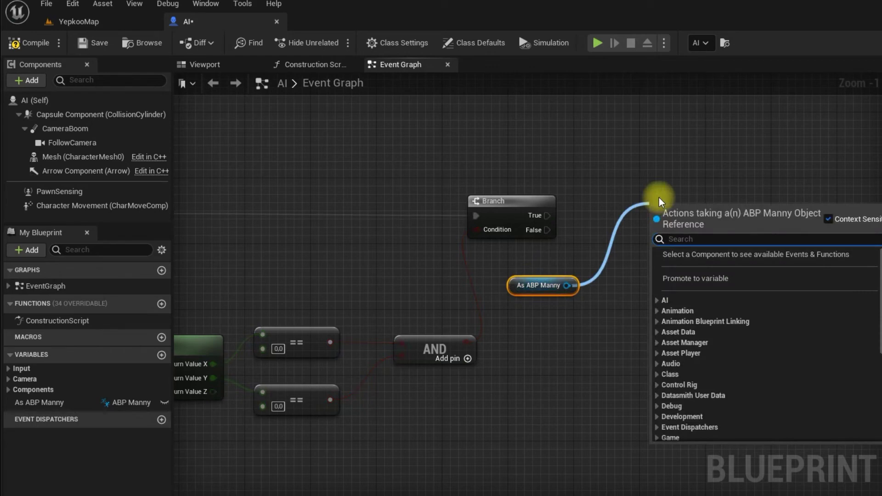
pyautogui.write('set for')
pyautogui.click(684, 313)
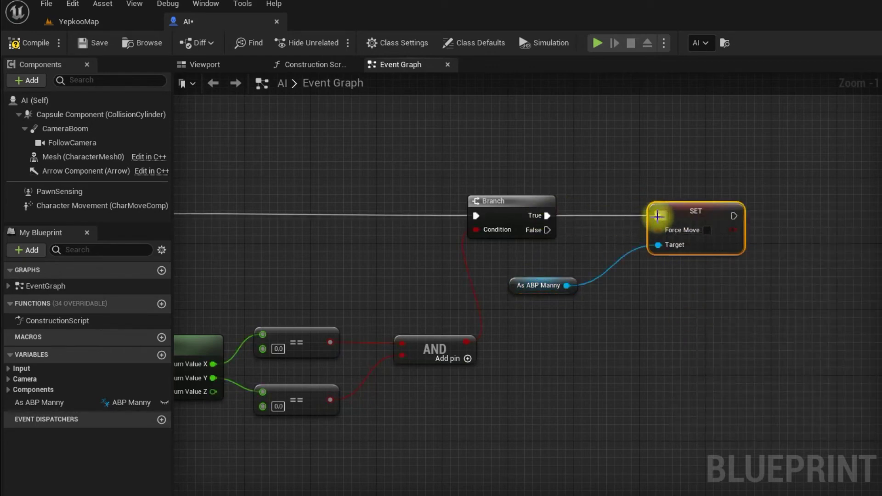
# Shift AI MoveTo and its Self node further right to tidy the chain
pyautogui.scroll(-1, 557, 341)
pyautogui.scroll(-1, 677, 317)
pyautogui.scroll(-1, 615, 305)
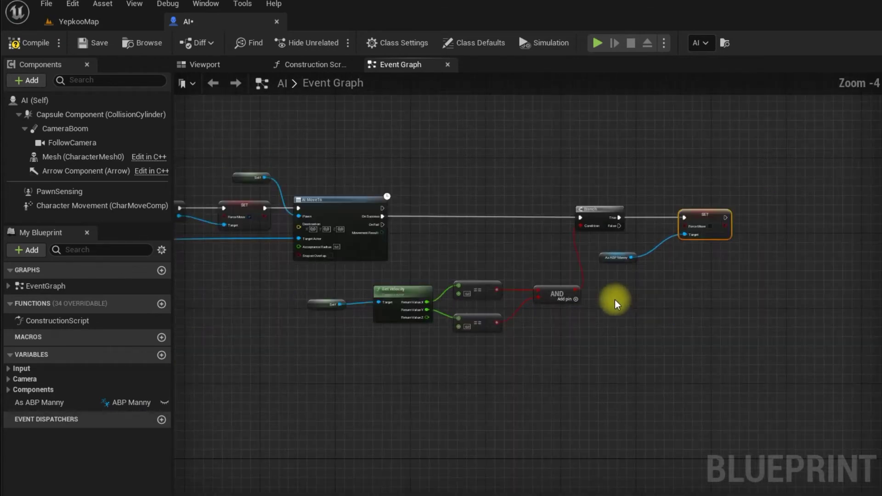
pyautogui.moveTo(345, 200); pyautogui.dragTo(480, 201)
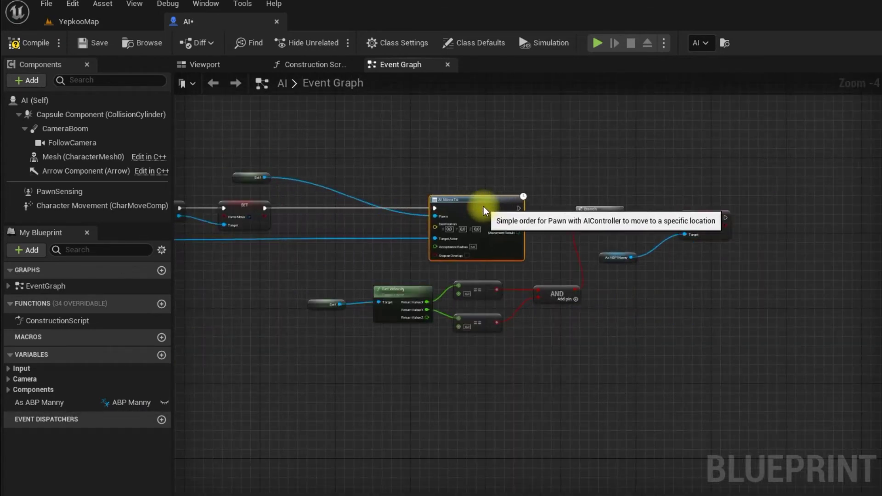
pyautogui.moveTo(250, 178); pyautogui.dragTo(383, 191)
pyautogui.click(483, 239)
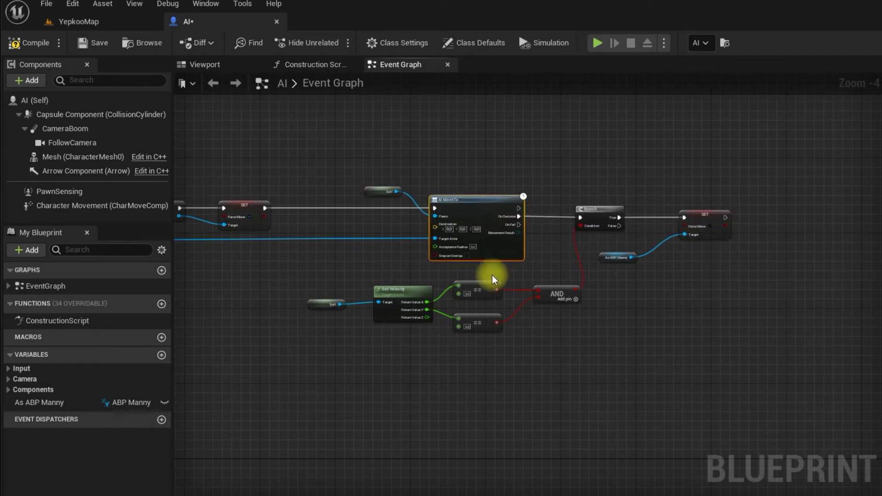
pyautogui.scroll(-1, 474, 276)
pyautogui.moveTo(449, 280); pyautogui.dragTo(572, 267, button='right')
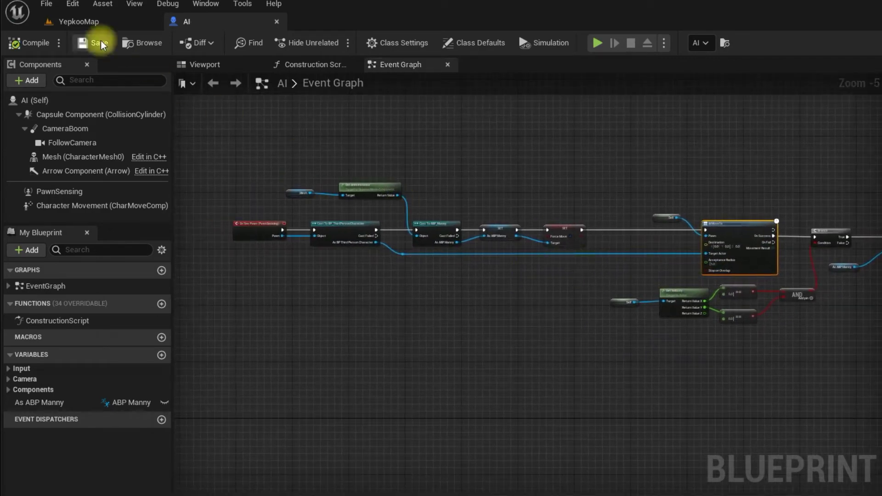
# Play-test the AI in the level, then add a new Boolean variable NewVar_0 to the blueprint
pyautogui.hotkey('alt', 'p')
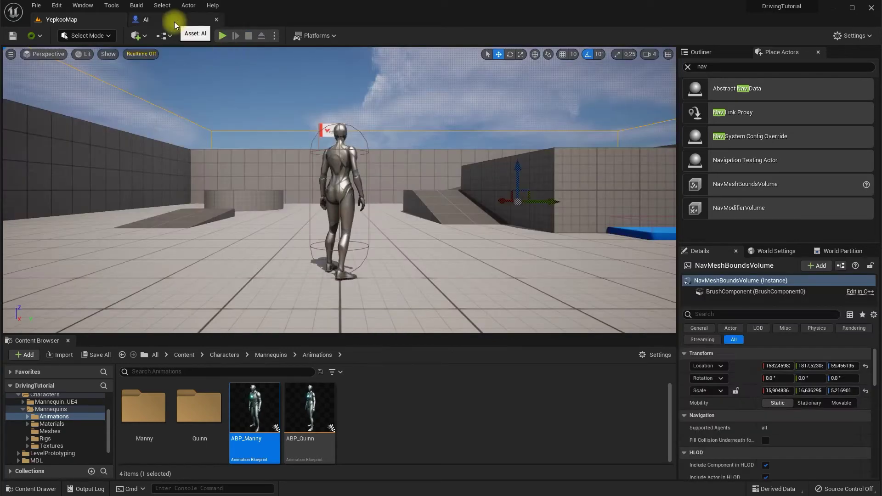
pyautogui.click(175, 21)
pyautogui.scroll(-2, 283, 152)
pyautogui.moveTo(287, 178)
pyautogui.mouseDown(button='right')
pyautogui.moveTo(464, 191)
pyautogui.moveTo(572, 220)
pyautogui.mouseUp(button='right')
pyautogui.scroll(4, 475, 197)
pyautogui.moveTo(474, 197); pyautogui.dragTo(343, 198, button='right')
pyautogui.click(126, 280)
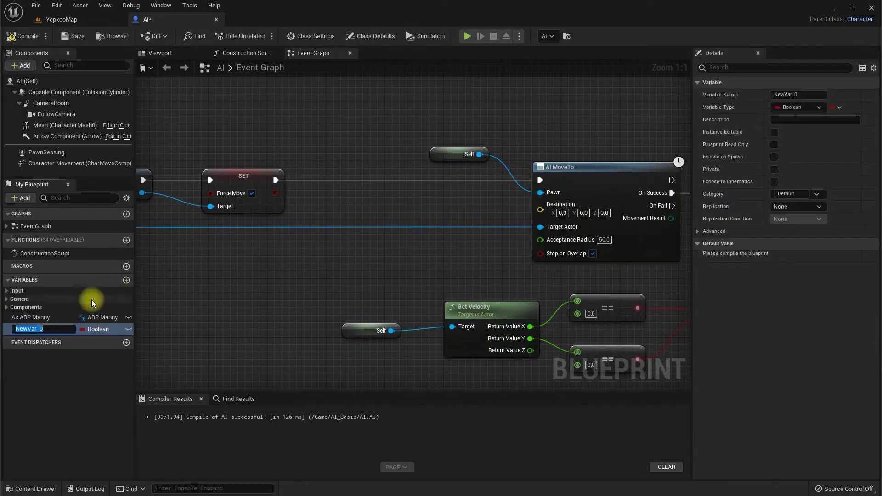
# Rename the Boolean to isEnemy? and chain its SET node between the Force Move SET and AI MoveTo
pyautogui.write('isE')
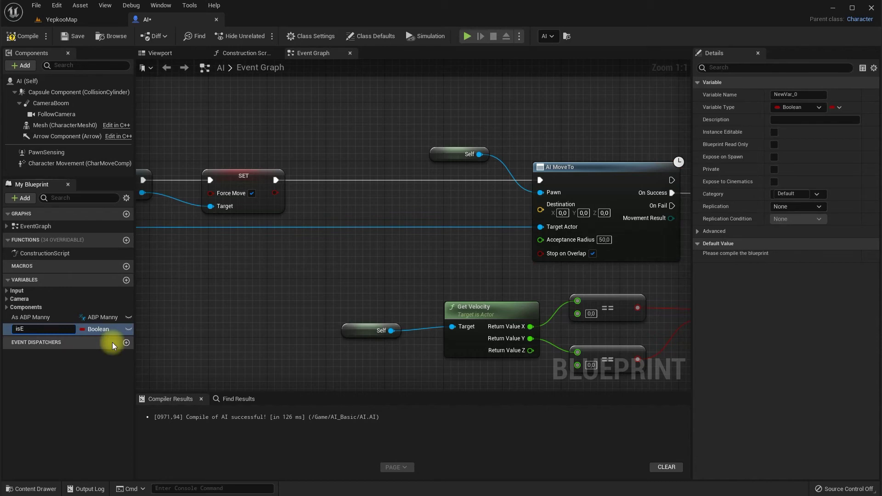
pyautogui.write('nemy?')
pyautogui.press('Return')
pyautogui.moveTo(108, 329); pyautogui.dragTo(337, 193)
pyautogui.click(358, 223)
pyautogui.moveTo(276, 179); pyautogui.dragTo(282, 184)
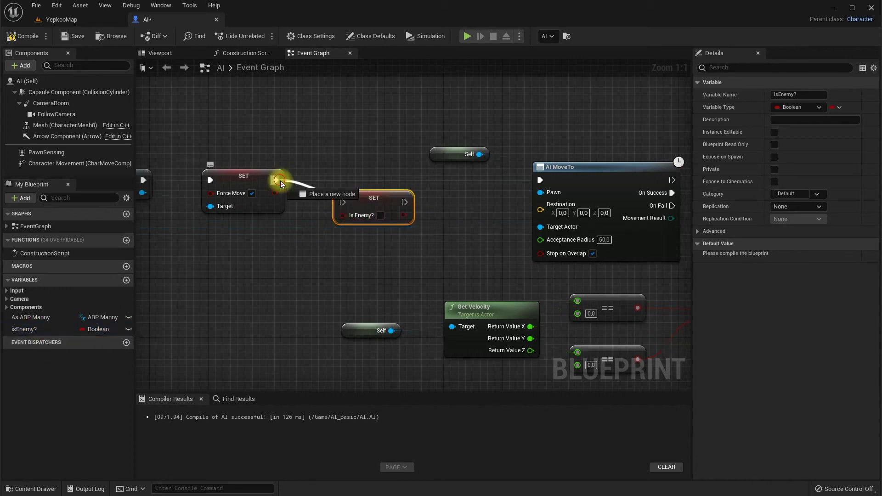
pyautogui.moveTo(345, 204)
pyautogui.mouseDown()
pyautogui.moveTo(409, 205)
pyautogui.moveTo(401, 178)
pyautogui.mouseUp()
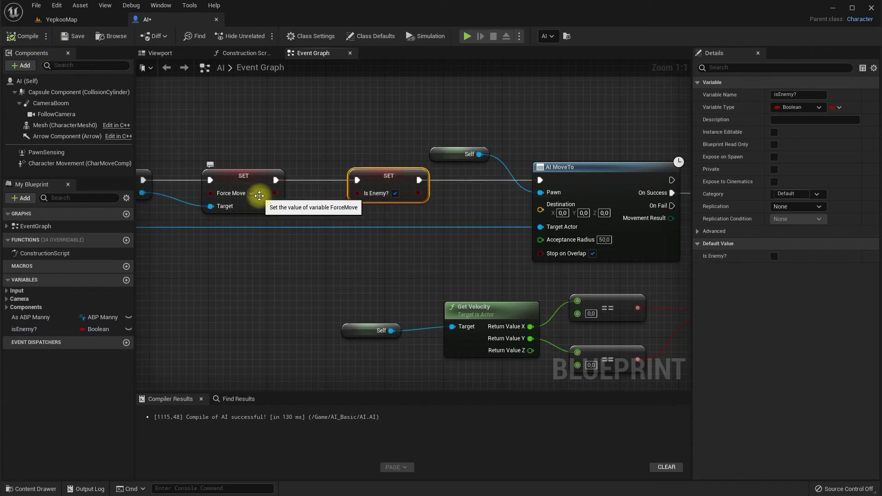
pyautogui.moveTo(260, 196); pyautogui.dragTo(446, 241, button='right')
pyautogui.scroll(-1, 490, 253)
pyautogui.scroll(-1, 571, 251)
pyautogui.scroll(-1, 575, 256)
pyautogui.scroll(-1, 549, 262)
pyautogui.scroll(-3, 534, 250)
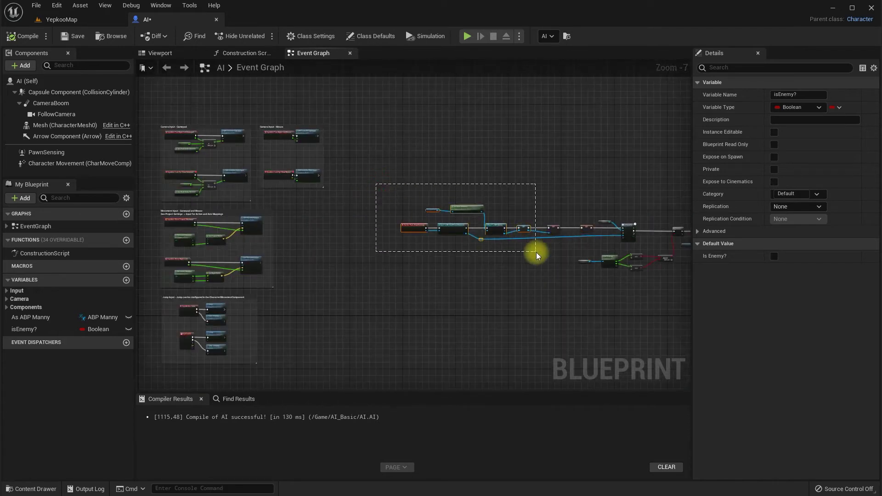
# Copy the Self, Get Velocity, == and AND velocity check and paste a duplicate below the Cast nodes
pyautogui.moveTo(536, 252); pyautogui.dragTo(538, 251)
pyautogui.scroll(2, 506, 216)
pyautogui.scroll(1, 437, 216)
pyautogui.moveTo(373, 215)
pyautogui.mouseDown(button='right')
pyautogui.moveTo(505, 226)
pyautogui.moveTo(346, 216)
pyautogui.mouseUp(button='right')
pyautogui.scroll(2, 427, 240)
pyautogui.scroll(1, 436, 232)
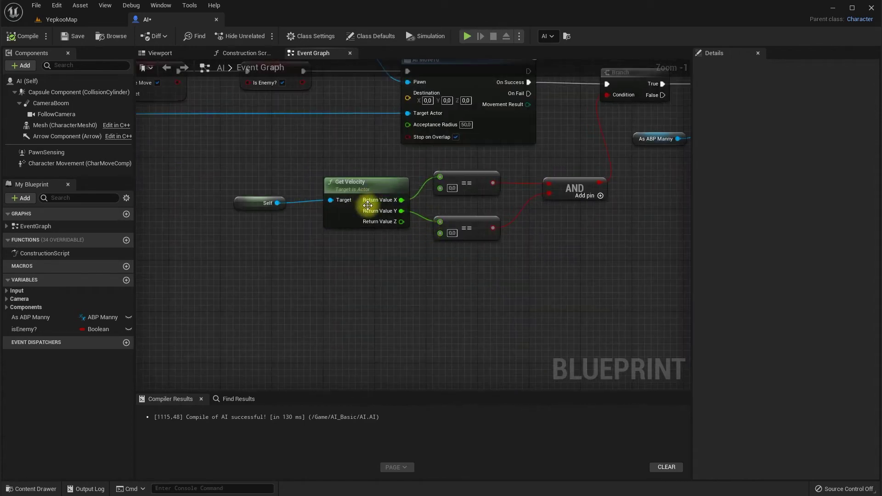
pyautogui.moveTo(597, 249); pyautogui.dragTo(597, 248)
pyautogui.rightClick(559, 186)
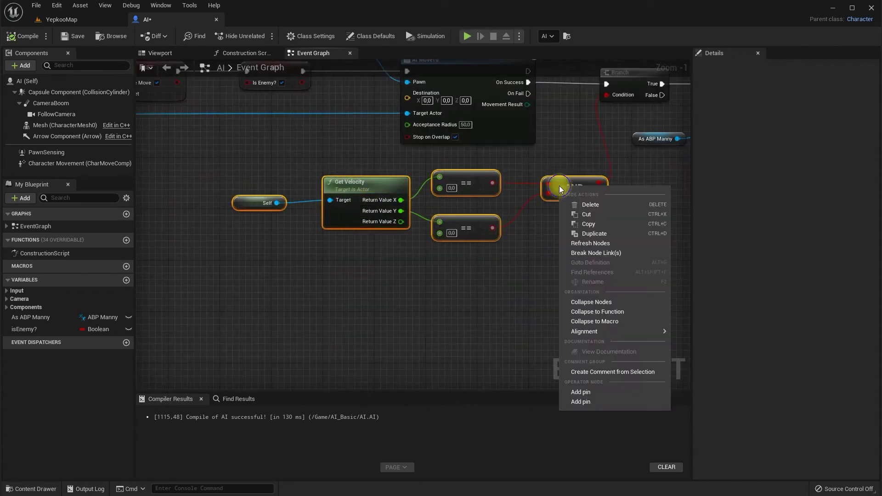
pyautogui.click(584, 224)
pyautogui.moveTo(376, 261)
pyautogui.mouseDown(button='right')
pyautogui.moveTo(609, 280)
pyautogui.moveTo(320, 216)
pyautogui.mouseUp(button='right')
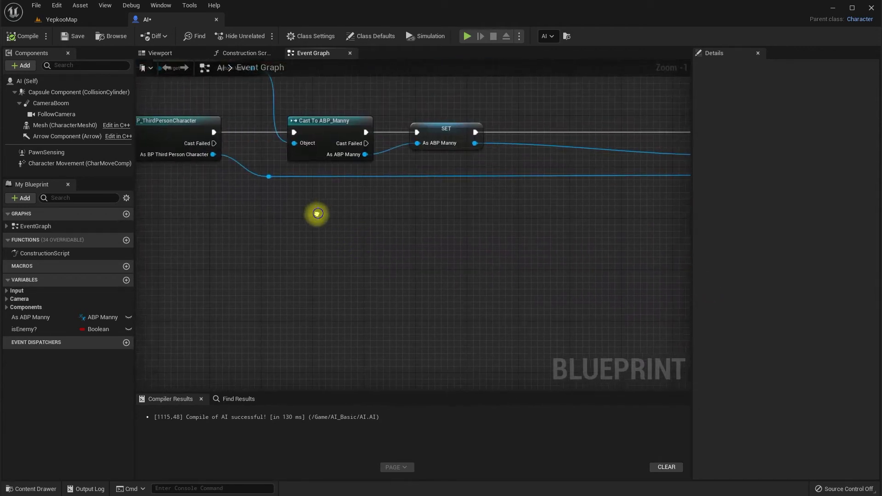
pyautogui.hotkey('ctrl', 'v')
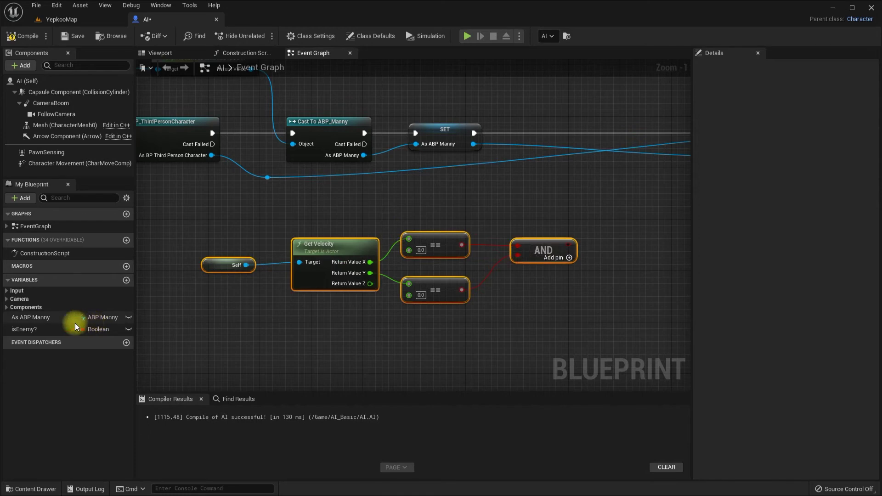
# Add an isEnemy? getter and an OR Boolean combining it with the AND result
pyautogui.moveTo(88, 328); pyautogui.dragTo(436, 228)
pyautogui.click(475, 214)
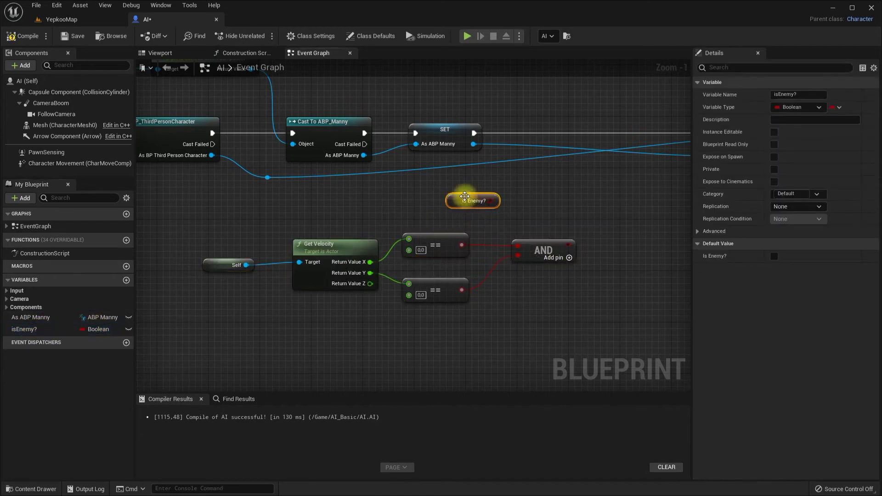
pyautogui.moveTo(451, 201); pyautogui.dragTo(540, 198)
pyautogui.write('or')
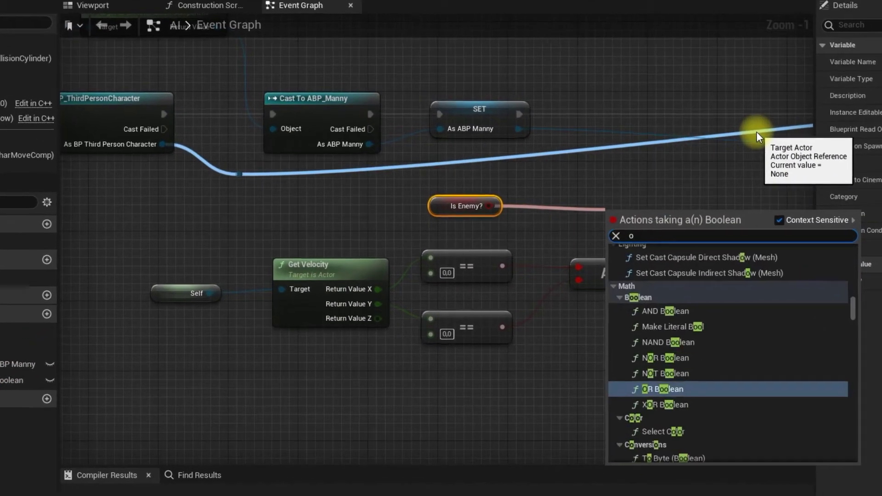
pyautogui.press('Return')
pyautogui.moveTo(680, 230)
pyautogui.mouseDown()
pyautogui.moveTo(736, 209)
pyautogui.moveTo(777, 210)
pyautogui.mouseUp()
pyautogui.moveTo(708, 281); pyautogui.dragTo(738, 225)
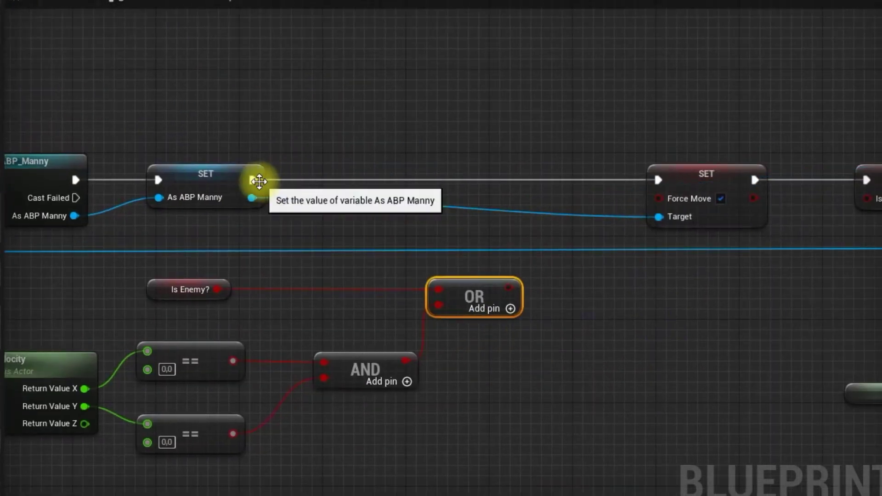
pyautogui.click(306, 180)
# Insert a Branch after the SET node, conditioned on the OR result
pyautogui.moveTo(295, 179); pyautogui.dragTo(437, 183)
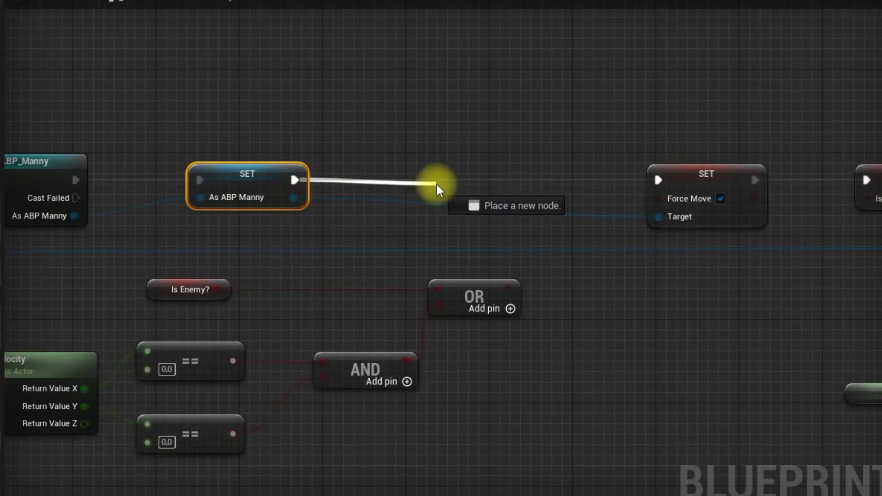
pyautogui.write('bra')
pyautogui.press('Return')
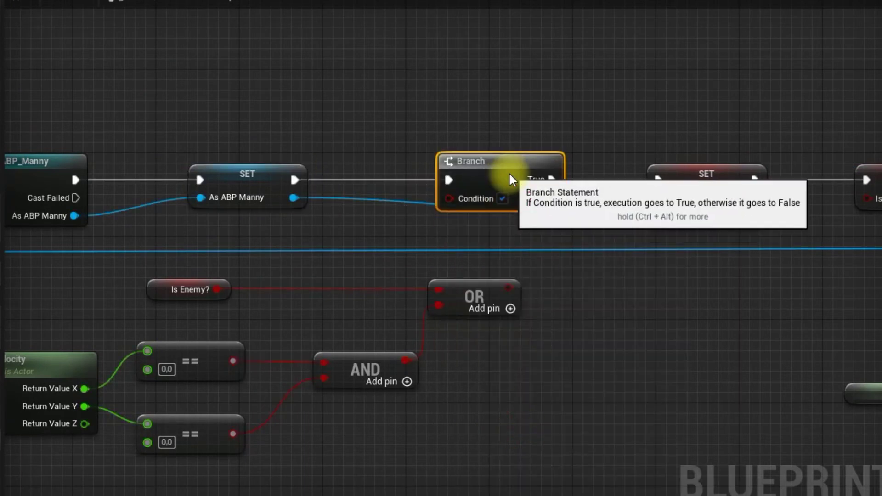
pyautogui.moveTo(509, 288); pyautogui.dragTo(449, 230)
# Route Branch True to the Is Enemy? SET and False to the Force Move SET, then select the whole chain
pyautogui.moveTo(483, 245); pyautogui.dragTo(581, 238, button='right')
pyautogui.scroll(-2, 582, 239)
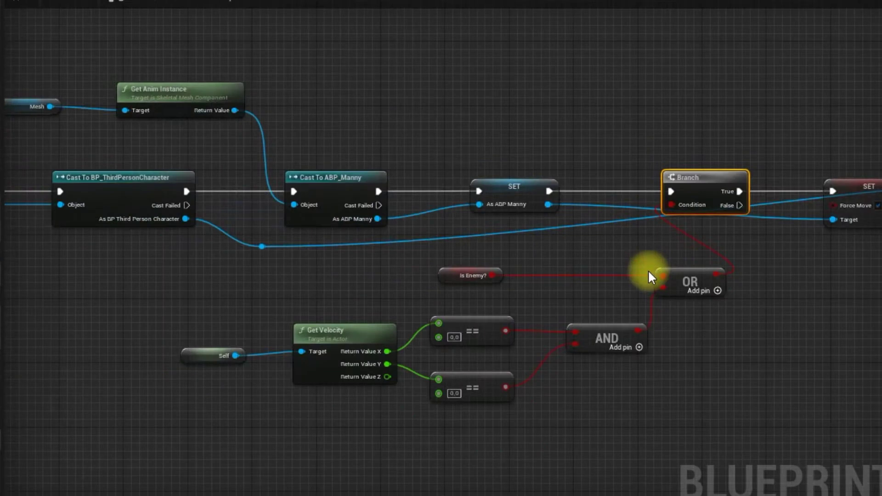
pyautogui.moveTo(650, 270); pyautogui.dragTo(482, 216, button='right')
pyautogui.scroll(-3, 483, 217)
pyautogui.moveTo(558, 240); pyautogui.dragTo(593, 233, button='right')
pyautogui.scroll(1, 592, 230)
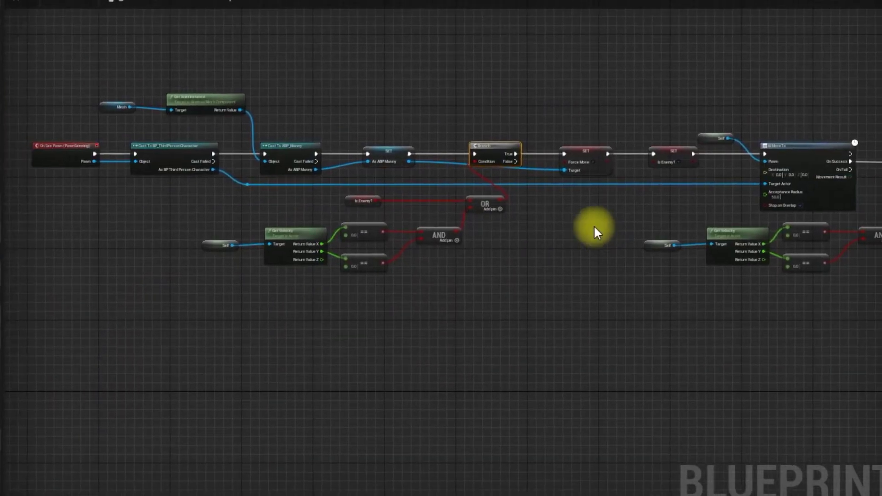
pyautogui.scroll(1, 539, 220)
pyautogui.scroll(2, 535, 219)
pyautogui.scroll(2, 532, 210)
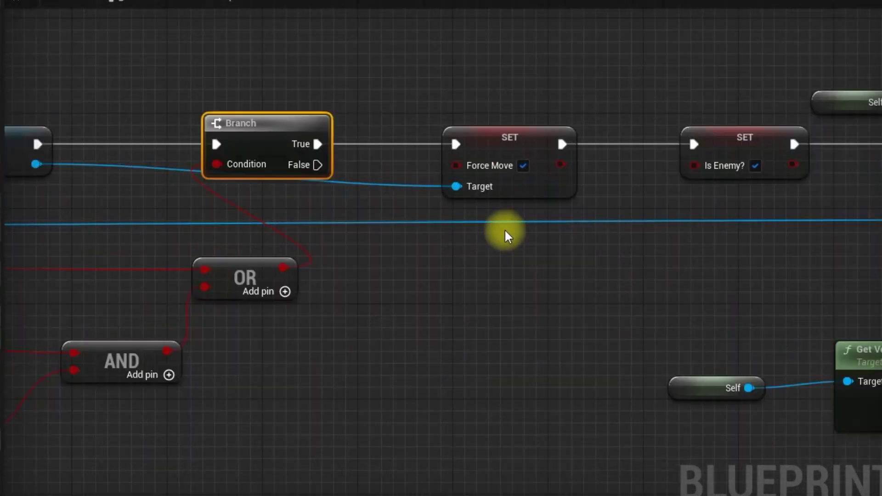
pyautogui.moveTo(506, 142); pyautogui.dragTo(496, 233)
pyautogui.moveTo(317, 144); pyautogui.dragTo(695, 144)
pyautogui.moveTo(487, 217); pyautogui.dragTo(486, 170)
pyautogui.moveTo(317, 164); pyautogui.dragTo(444, 192)
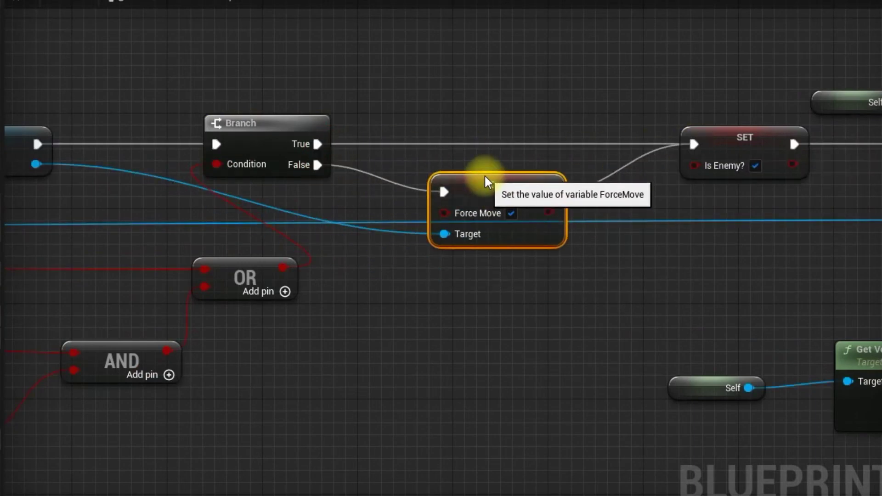
pyautogui.scroll(-5, 484, 175)
pyautogui.moveTo(184, 132); pyautogui.dragTo(876, 350)
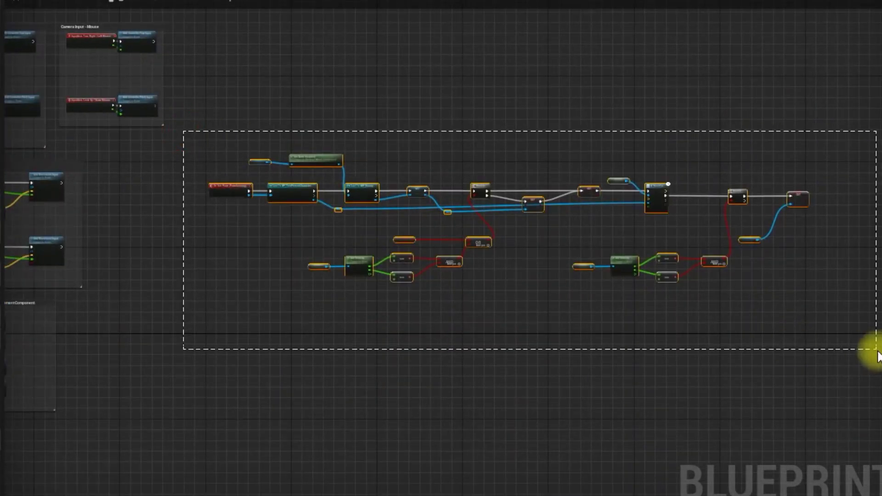
# Wrap the selected chain in a comment and add an Event Tick node in empty space
pyautogui.press('c')
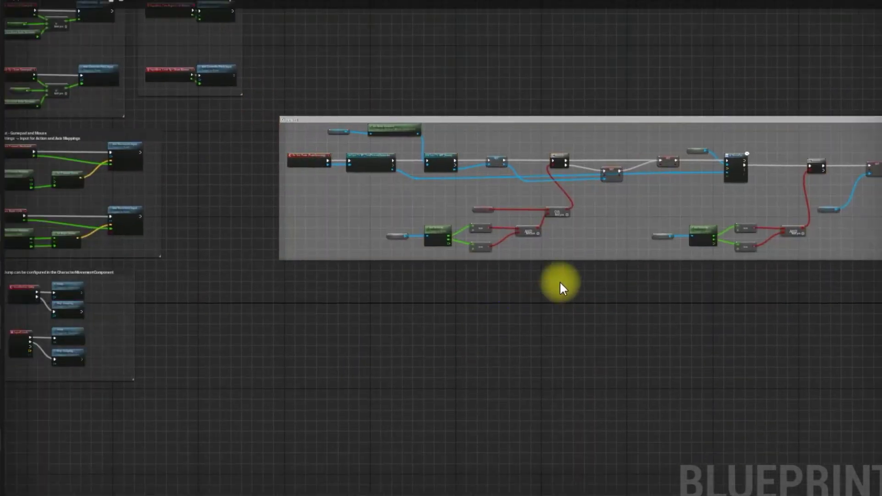
pyautogui.scroll(3, 561, 289)
pyautogui.moveTo(561, 289); pyautogui.dragTo(851, 205, button='right')
pyautogui.scroll(2, 465, 209)
pyautogui.rightClick(231, 148)
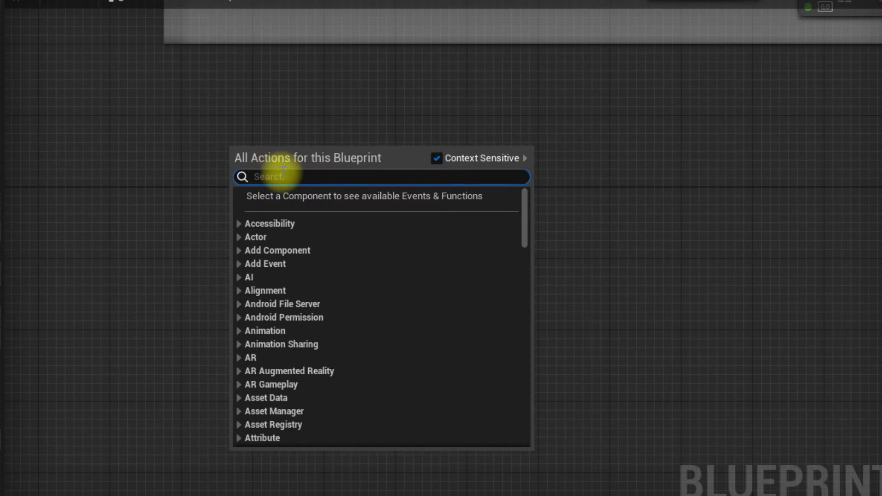
pyautogui.write('eve')
pyautogui.write('ic')
pyautogui.click(298, 207)
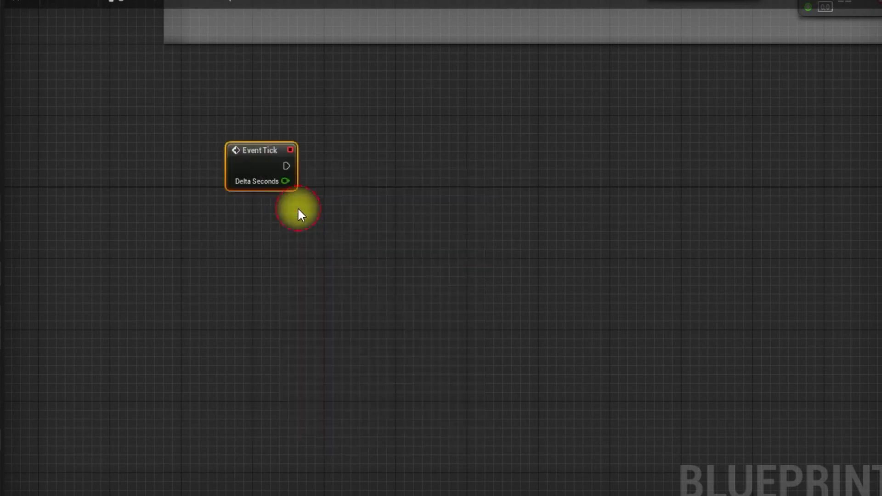
# Branch Event Tick on an Is Enemy? getter
pyautogui.moveTo(23, 329); pyautogui.dragTo(315, 222)
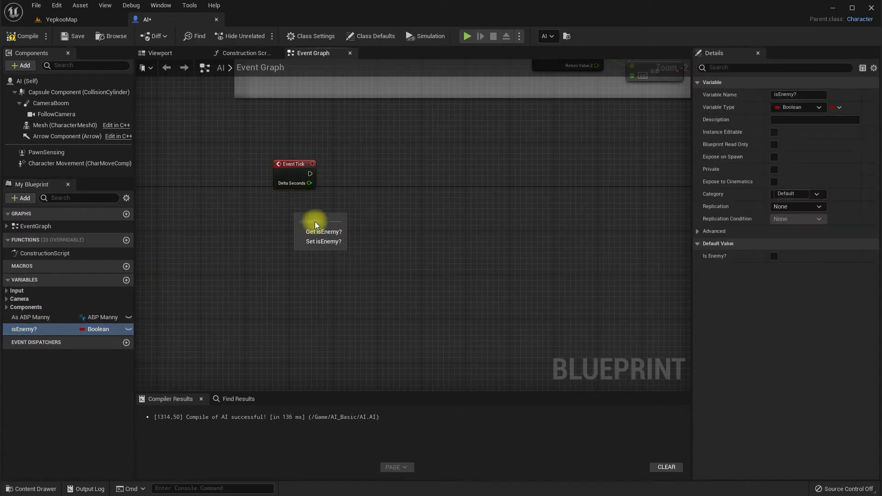
pyautogui.click(319, 229)
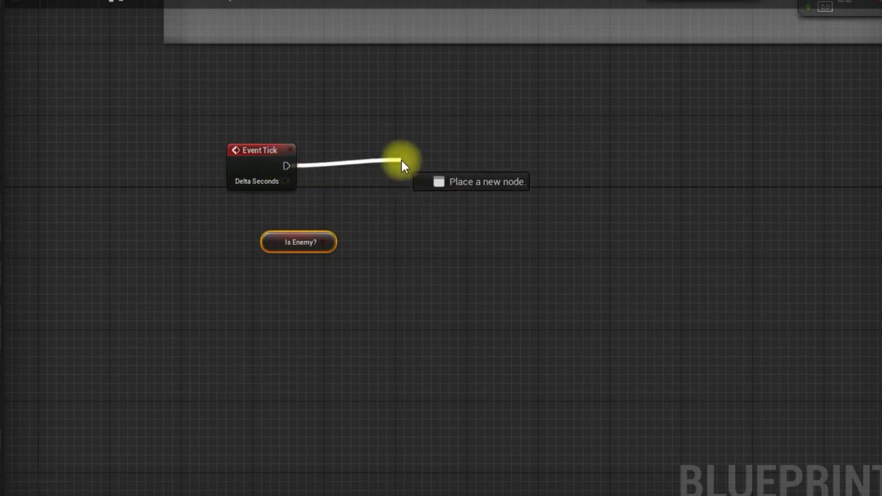
pyautogui.moveTo(402, 161); pyautogui.dragTo(406, 168)
pyautogui.write('bran')
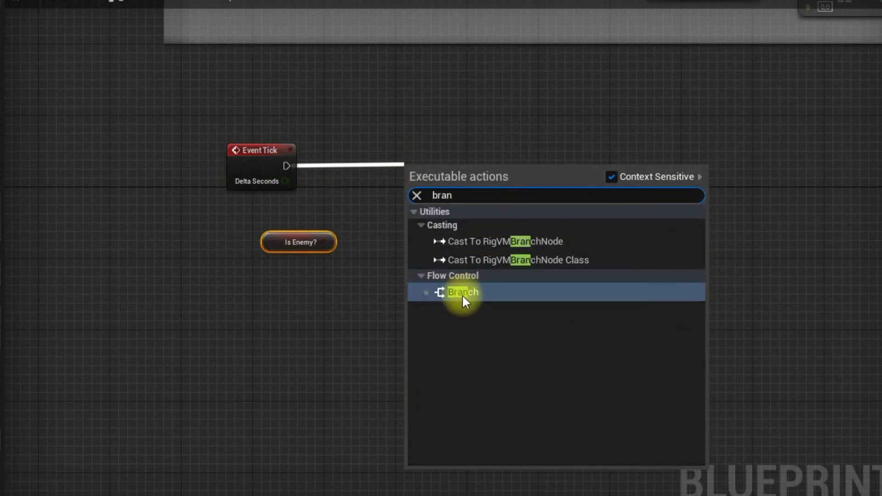
pyautogui.click(463, 296)
pyautogui.moveTo(286, 243); pyautogui.dragTo(294, 247)
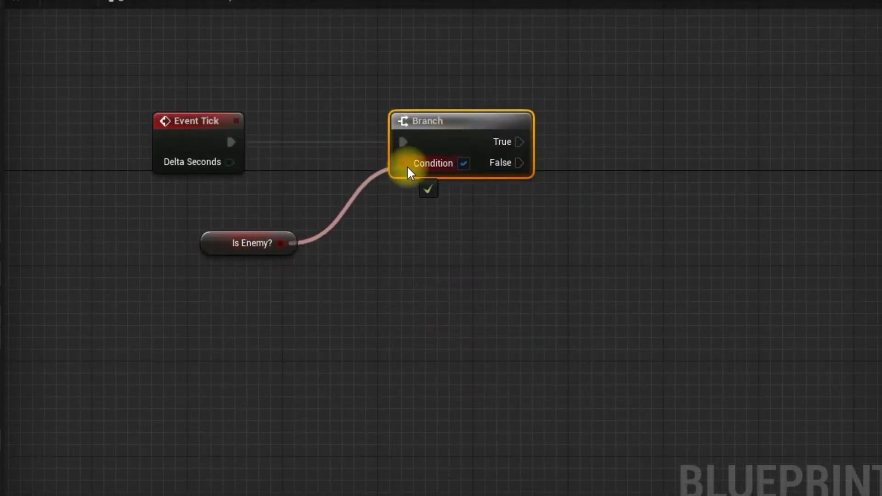
pyautogui.moveTo(408, 168); pyautogui.dragTo(408, 168)
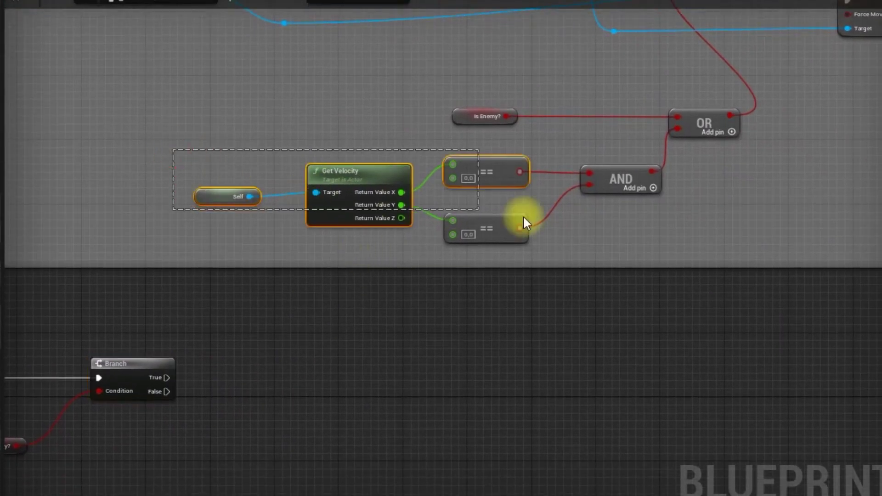
# Copy the Get Velocity, == and AND nodes and paste them above the new Branch
pyautogui.moveTo(636, 247); pyautogui.dragTo(635, 249)
pyautogui.rightClick(620, 187)
pyautogui.click(649, 238)
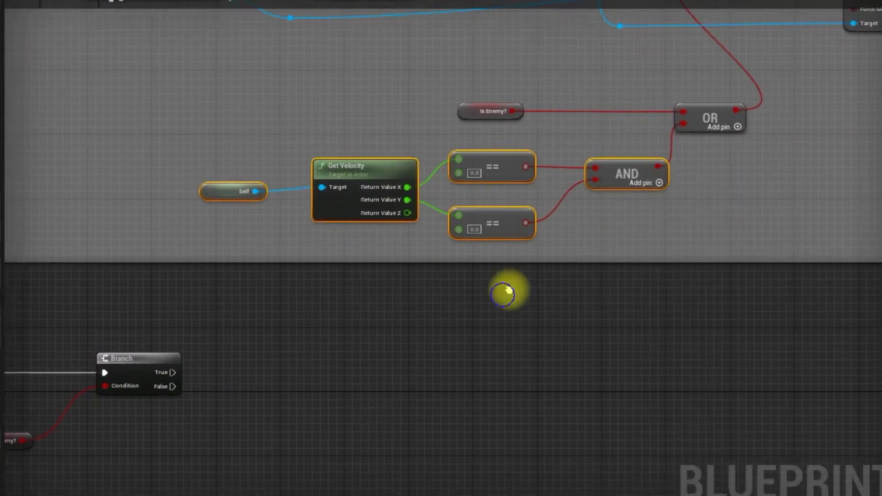
pyautogui.scroll(-5, 508, 292)
pyautogui.moveTo(538, 168); pyautogui.dragTo(536, 280)
pyautogui.scroll(4, 483, 206)
pyautogui.hotkey('ctrl', 'v')
pyautogui.moveTo(696, 160); pyautogui.dragTo(733, 258)
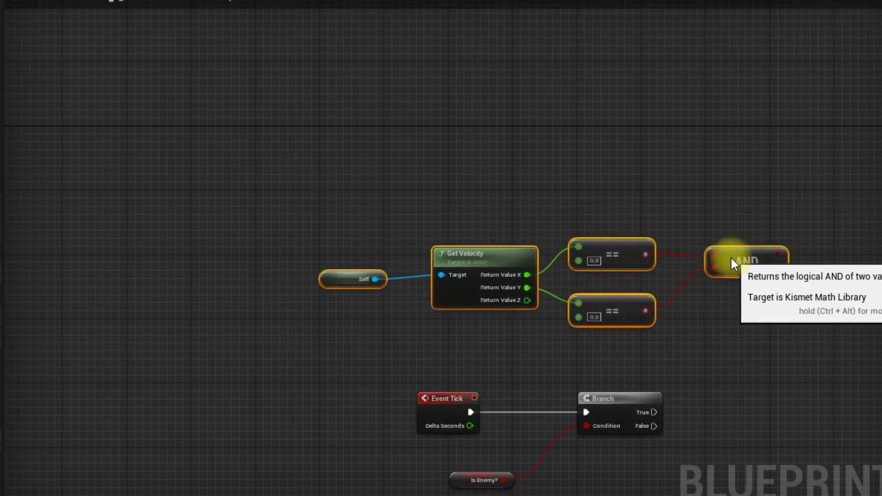
# From the first Branch's True, add a second Branch on the AND result, then a 1.0-second Delay
pyautogui.moveTo(320, 319); pyautogui.dragTo(569, 163)
pyautogui.write('br')
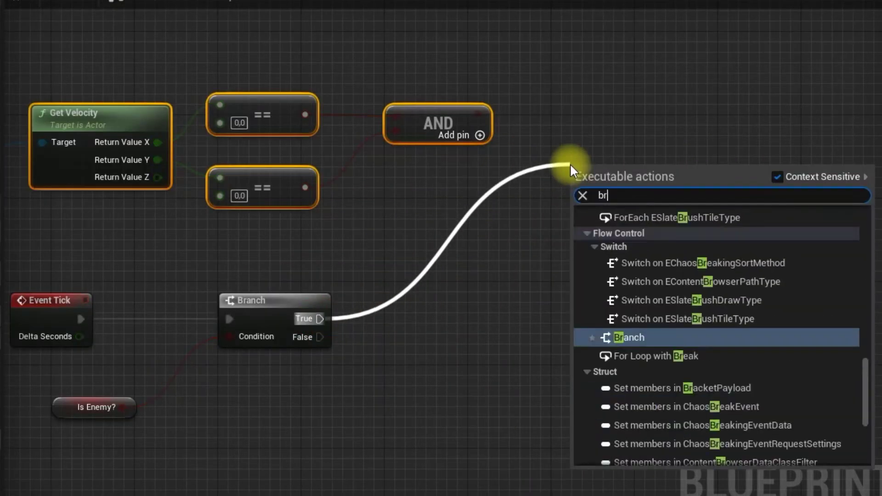
pyautogui.write('an')
pyautogui.click(625, 292)
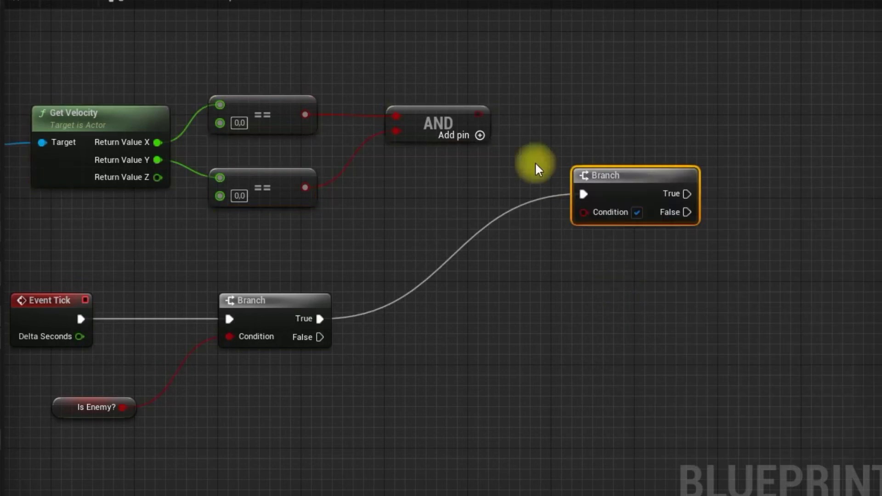
pyautogui.moveTo(481, 119); pyautogui.dragTo(584, 212)
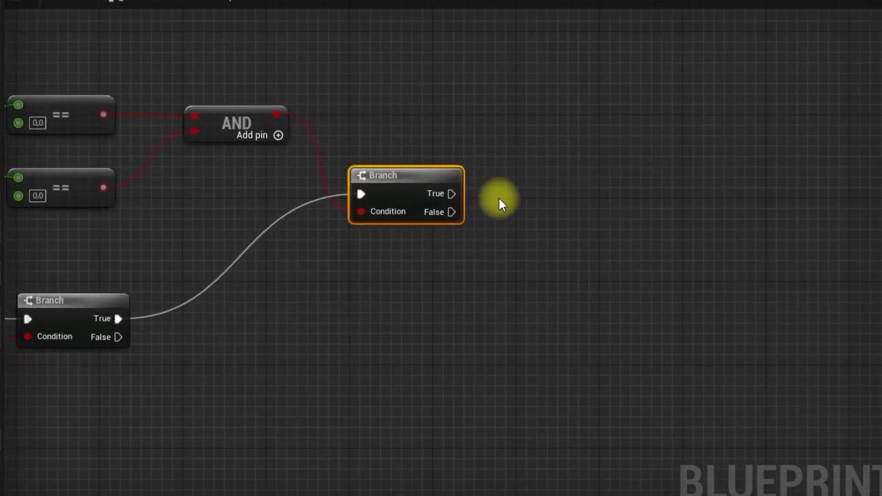
pyautogui.moveTo(452, 194); pyautogui.dragTo(569, 188)
pyautogui.write('delay')
pyautogui.click(593, 378)
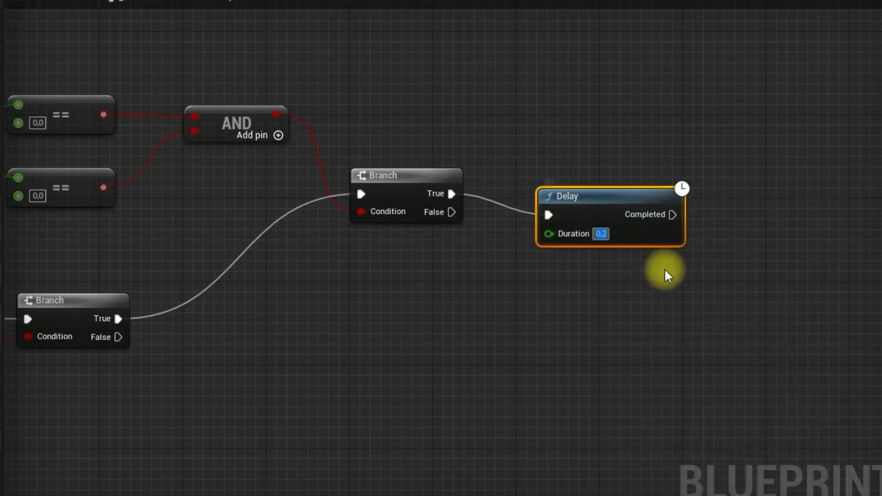
pyautogui.scroll(1, 661, 269)
pyautogui.write('1')
pyautogui.moveTo(621, 188); pyautogui.dragTo(582, 167)
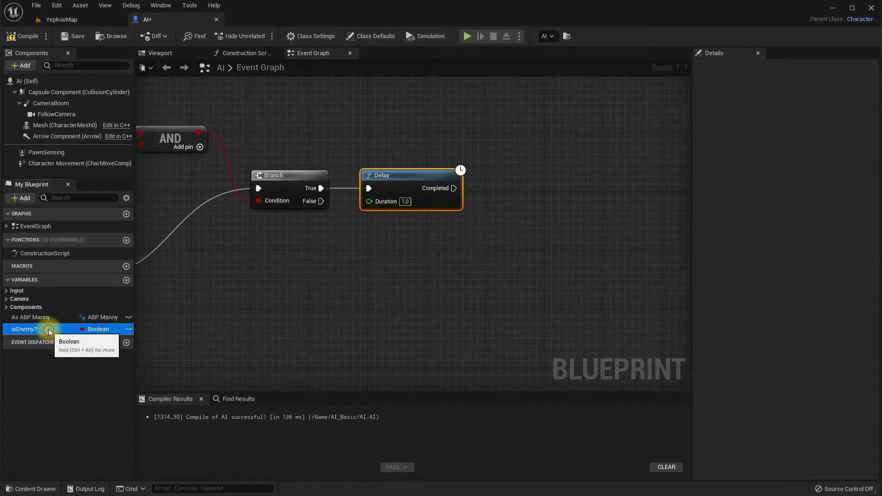
# Reset Is Enemy? after the Delay, and set Is Enemy? true on the velocity Branch's False path
pyautogui.moveTo(49, 329); pyautogui.dragTo(507, 184)
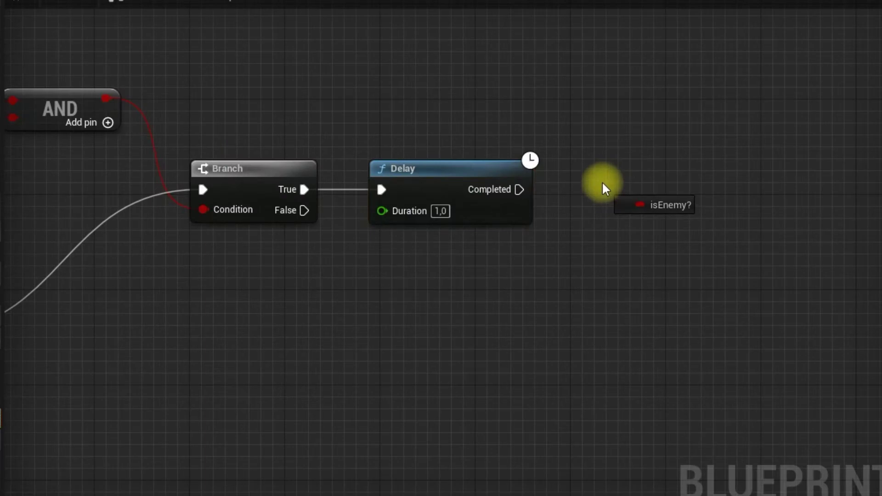
pyautogui.click(531, 211)
pyautogui.moveTo(618, 205); pyautogui.dragTo(621, 202)
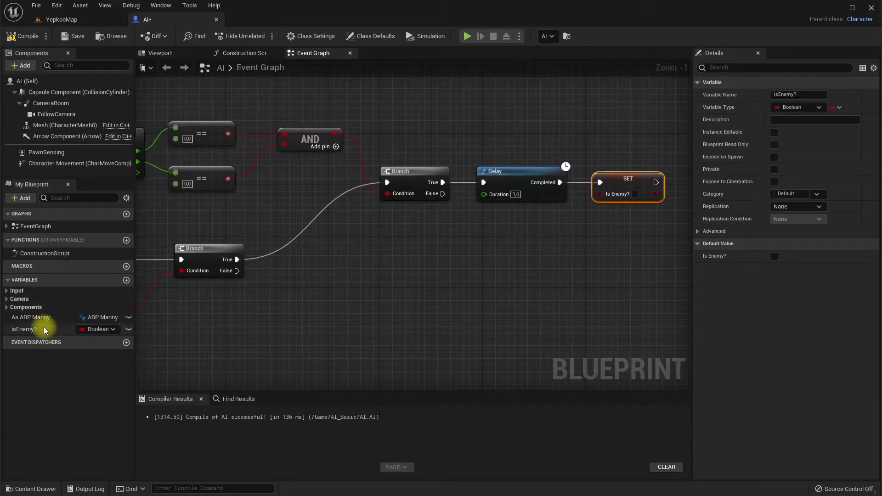
pyautogui.click(490, 252)
pyautogui.moveTo(443, 193); pyautogui.dragTo(448, 202)
pyautogui.click(625, 282)
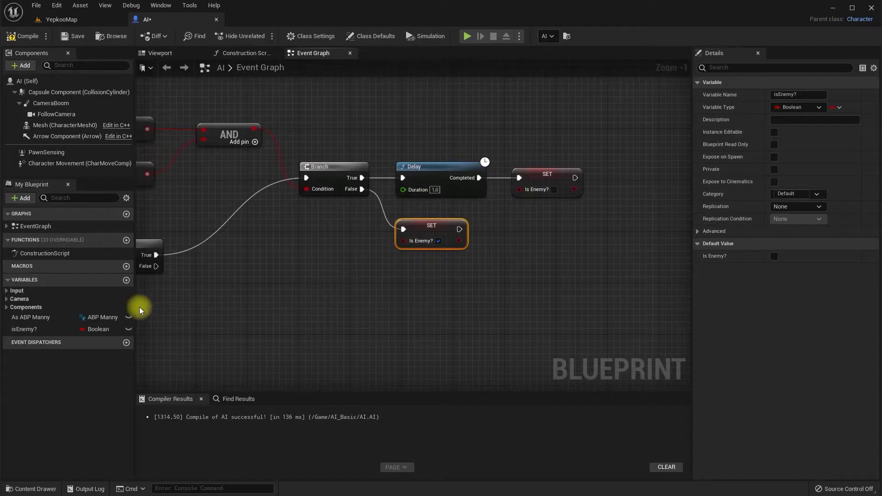
# After that, set Force Move true on the As ABP Manny reference
pyautogui.moveTo(37, 319); pyautogui.dragTo(417, 283)
pyautogui.click(446, 279)
pyautogui.moveTo(454, 271); pyautogui.dragTo(524, 237)
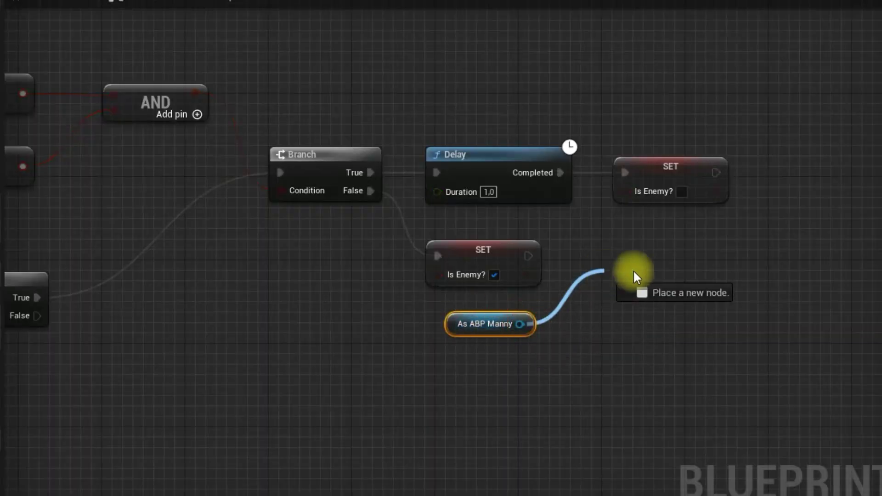
pyautogui.moveTo(635, 276); pyautogui.dragTo(635, 276)
pyautogui.write('set for')
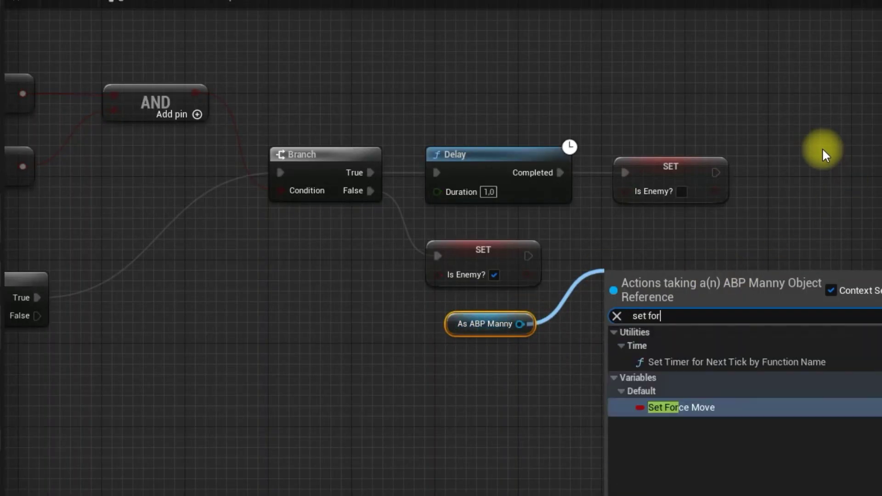
pyautogui.click(662, 407)
pyautogui.moveTo(658, 291); pyautogui.dragTo(662, 262)
pyautogui.moveTo(529, 257); pyautogui.dragTo(626, 256)
pyautogui.click(688, 275)
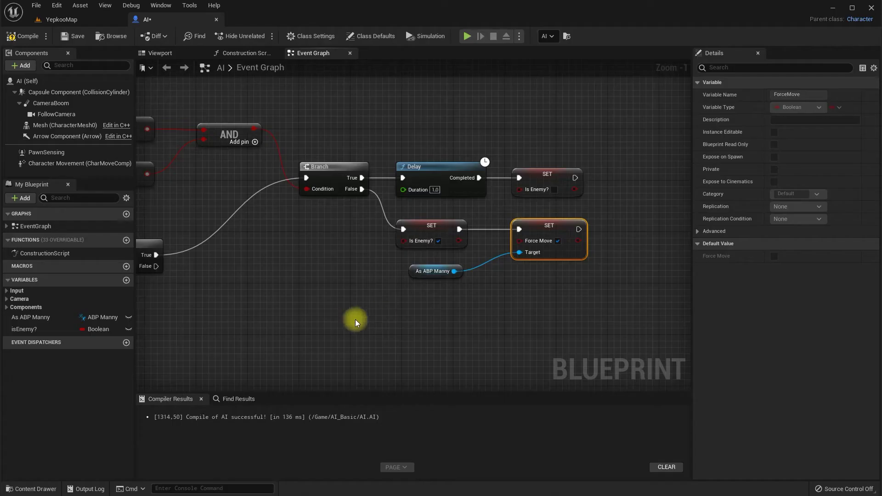
pyautogui.moveTo(355, 322); pyautogui.dragTo(445, 276, button='right')
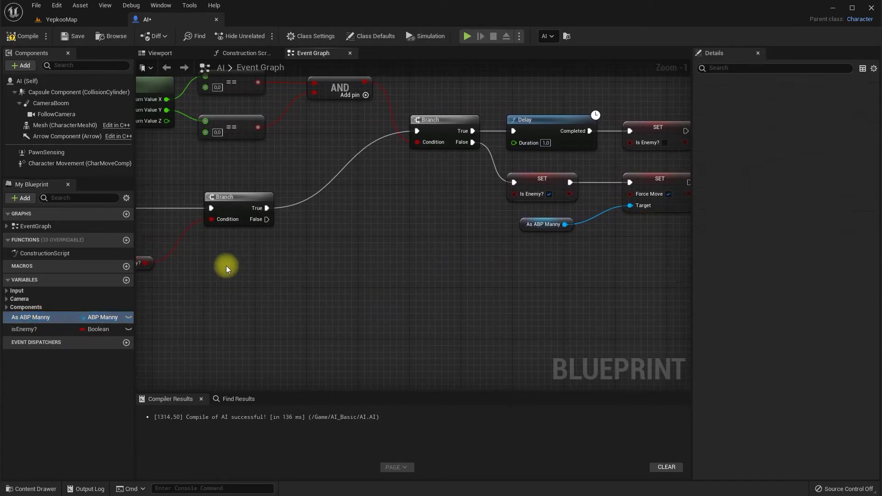
# From the Is Enemy? Branch's False, add a Branch conditioned on an As ABP Manny != check
pyautogui.moveTo(41, 323)
pyautogui.keyDown('ctrl'); pyautogui.mouseDown()
pyautogui.moveTo(249, 269)
pyautogui.moveTo(320, 261)
pyautogui.mouseUp(); pyautogui.keyUp('ctrl')
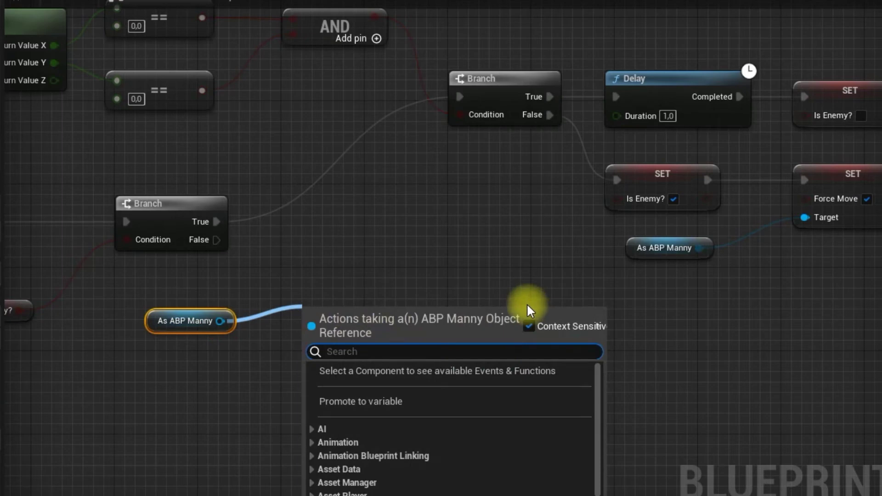
pyautogui.write('!=')
pyautogui.click(366, 396)
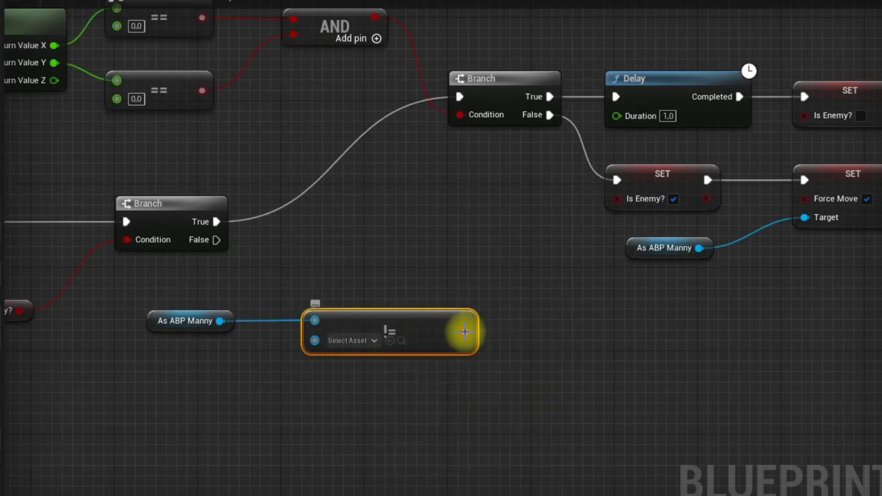
pyautogui.moveTo(216, 240); pyautogui.dragTo(405, 240)
pyautogui.write('bra')
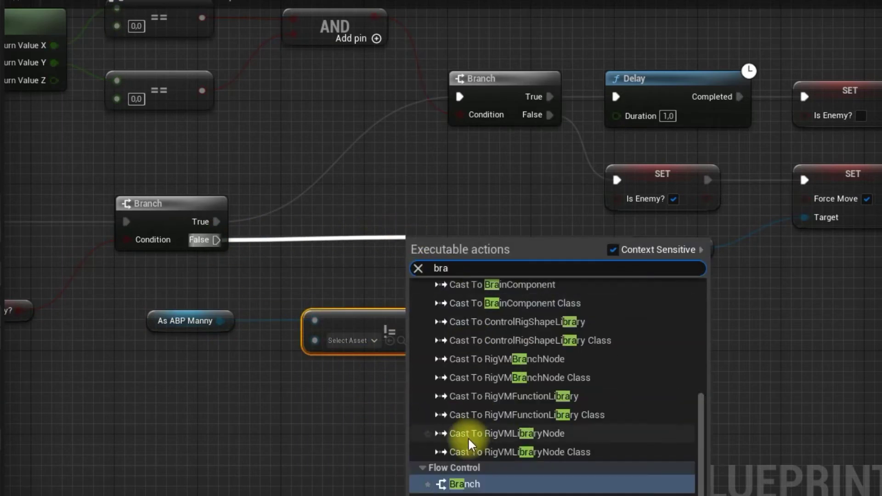
pyautogui.press('Return')
pyautogui.moveTo(419, 282); pyautogui.dragTo(465, 331)
pyautogui.moveTo(376, 328); pyautogui.dragTo(282, 349)
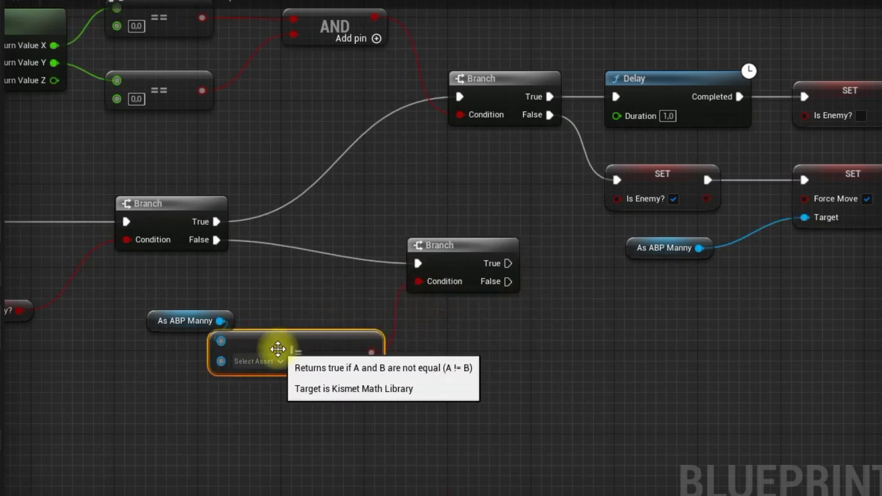
pyautogui.moveTo(458, 261); pyautogui.dragTo(458, 282)
pyautogui.moveTo(178, 317); pyautogui.dragTo(115, 359)
pyautogui.moveTo(428, 370); pyautogui.dragTo(247, 382, button='right')
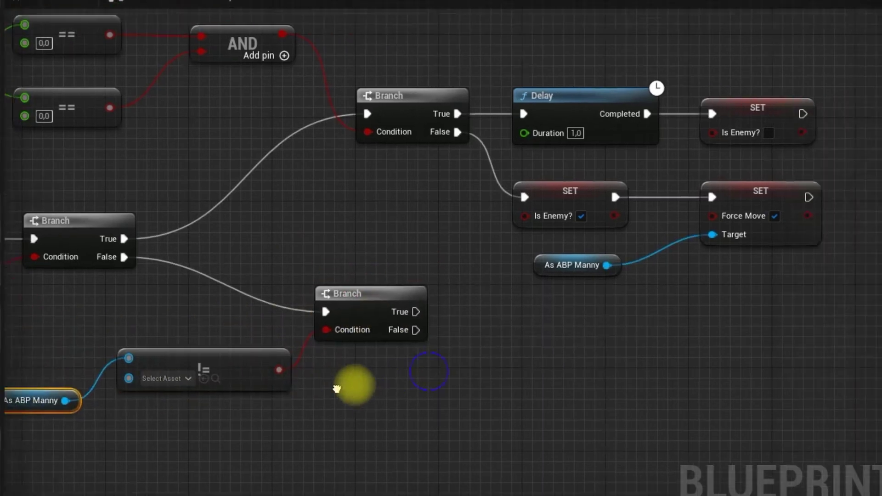
# Route its False to the Is Enemy? reset and its True to a pasted Force Move setter on As ABP Manny
pyautogui.moveTo(327, 325); pyautogui.dragTo(625, 109)
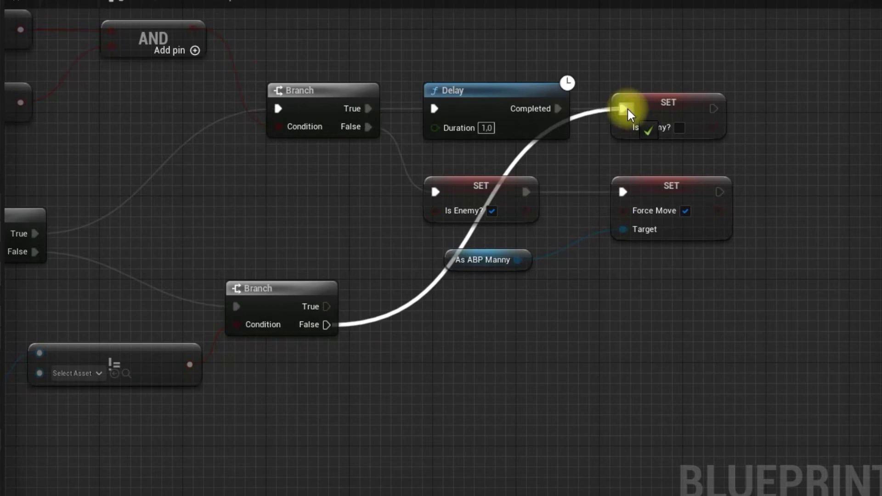
pyautogui.click(662, 181)
pyautogui.click(608, 298)
pyautogui.hotkey('ctrl', 'v')
pyautogui.moveTo(519, 260); pyautogui.dragTo(635, 355)
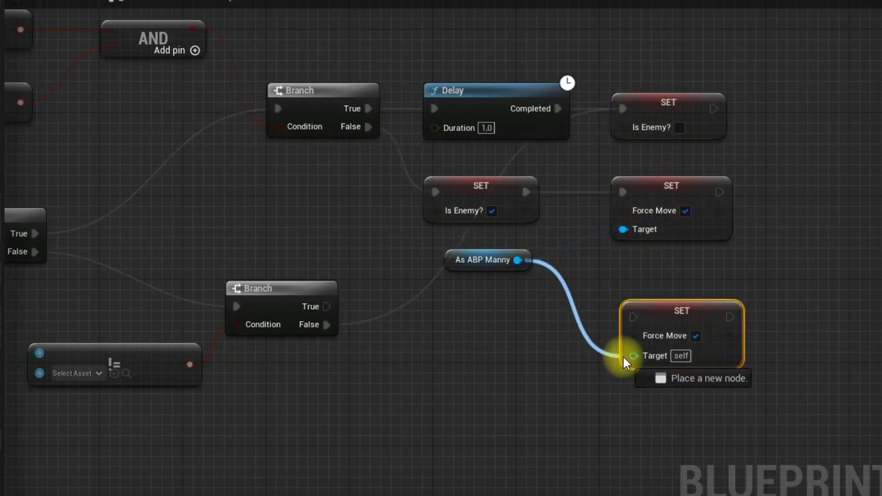
pyautogui.moveTo(328, 306); pyautogui.dragTo(633, 317)
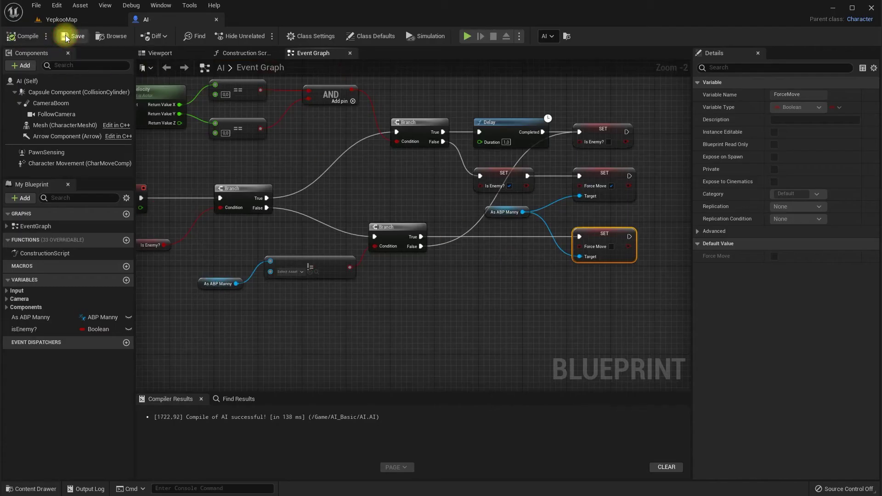
pyautogui.click(59, 22)
pyautogui.click(227, 38)
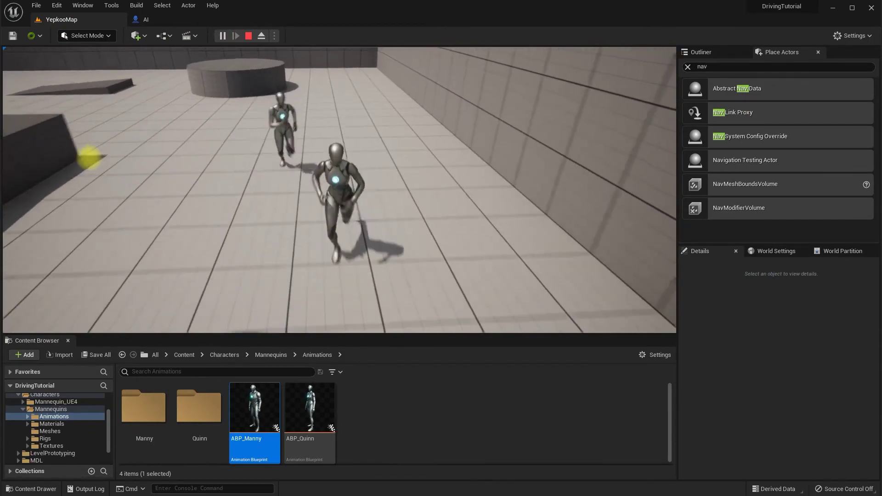
pyautogui.press('Escape')
pyautogui.click(169, 23)
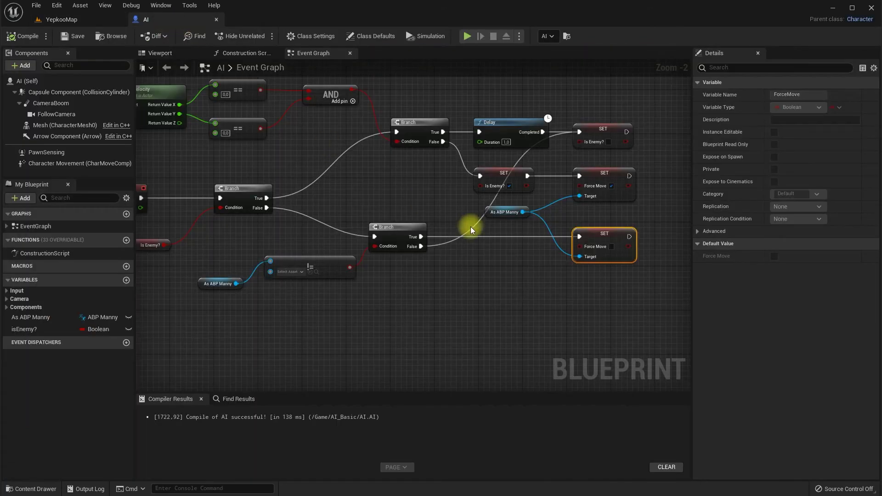
pyautogui.scroll(-3, 471, 227)
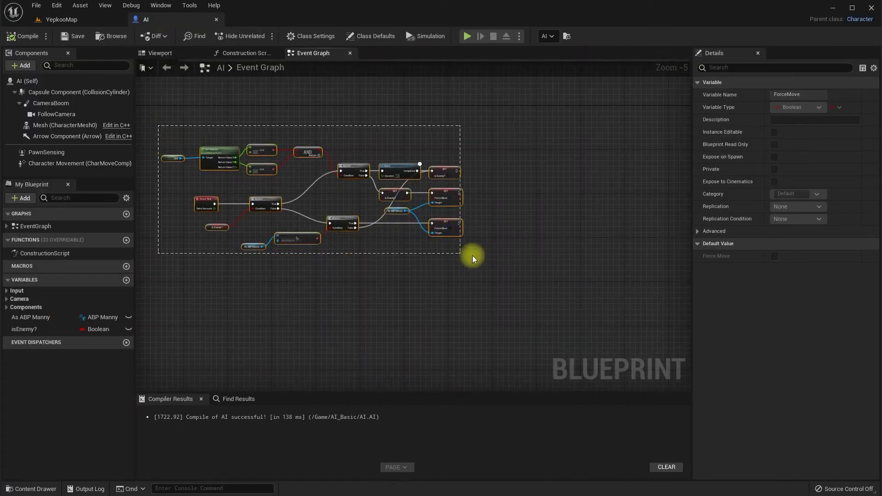
# Wrap all the chase logic nodes in a comment
pyautogui.moveTo(527, 275); pyautogui.dragTo(519, 275)
pyautogui.press('c')
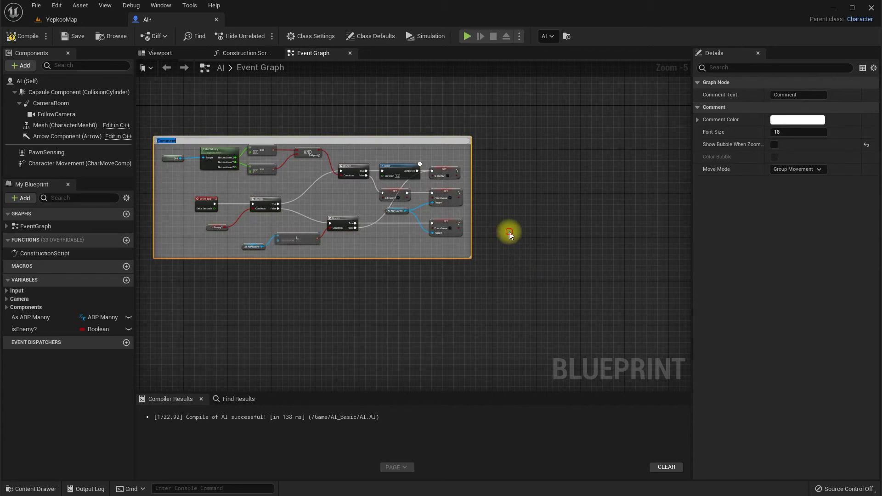
pyautogui.scroll(4, 388, 249)
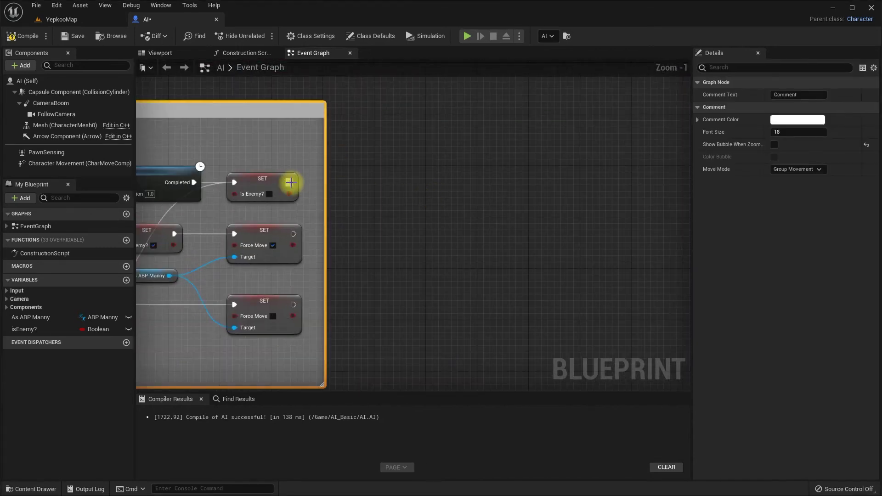
# After the Is Enemy? set, add a Delay whose Duration is a Random Float in Range from 2 to 6
pyautogui.moveTo(412, 189); pyautogui.dragTo(428, 185)
pyautogui.write('dea')
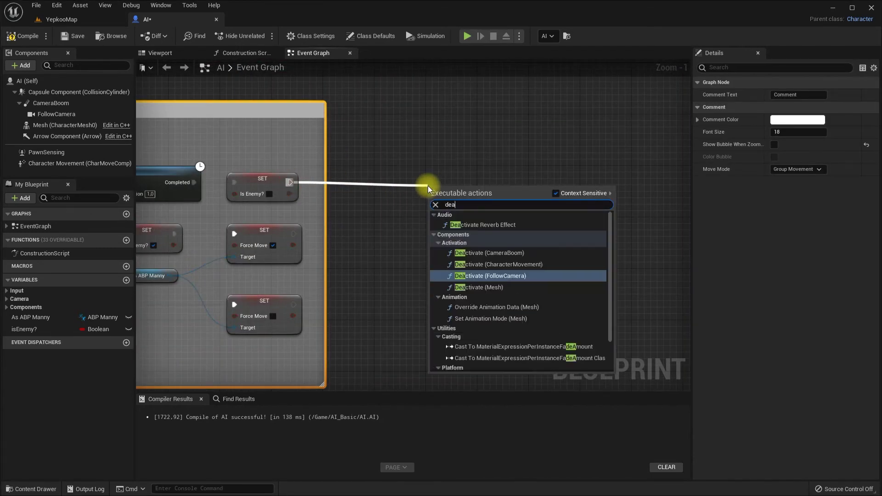
pyautogui.write('lay')
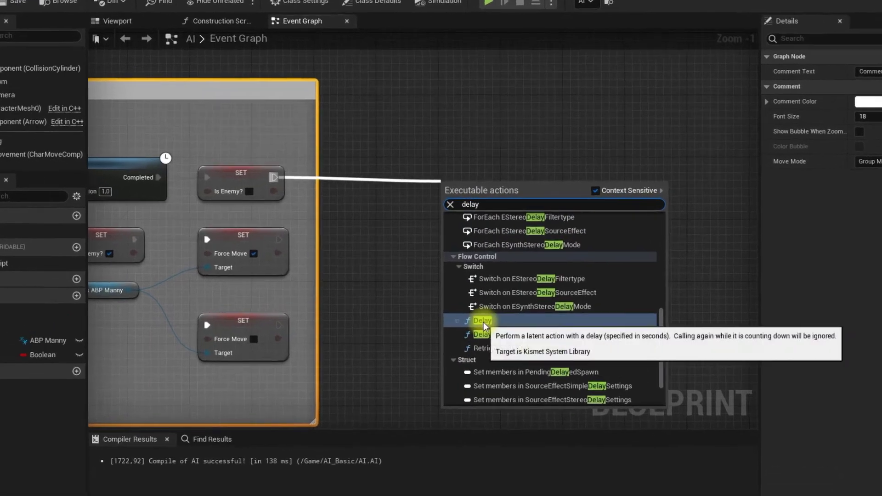
pyautogui.click(460, 301)
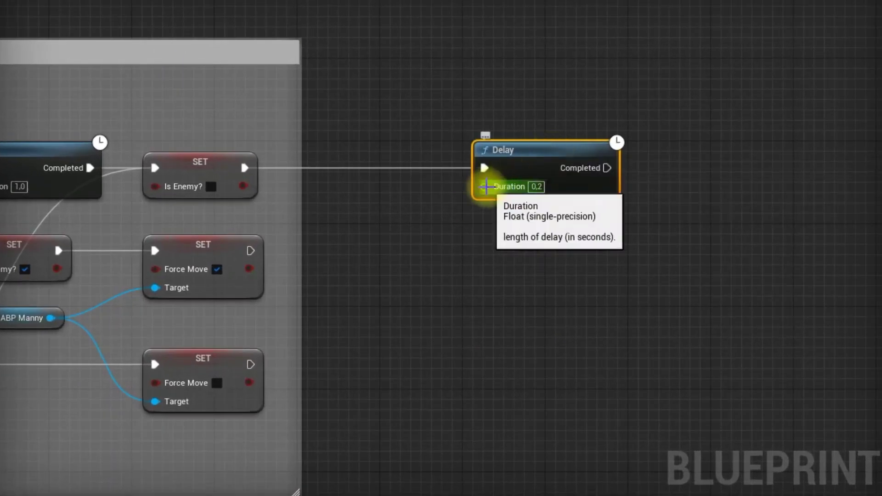
pyautogui.moveTo(457, 216); pyautogui.dragTo(410, 268)
pyautogui.write('random')
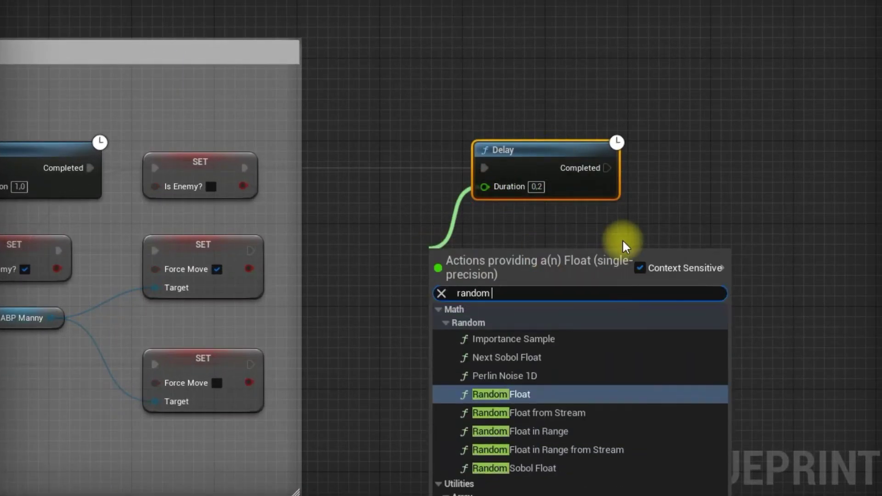
pyautogui.write(' floa')
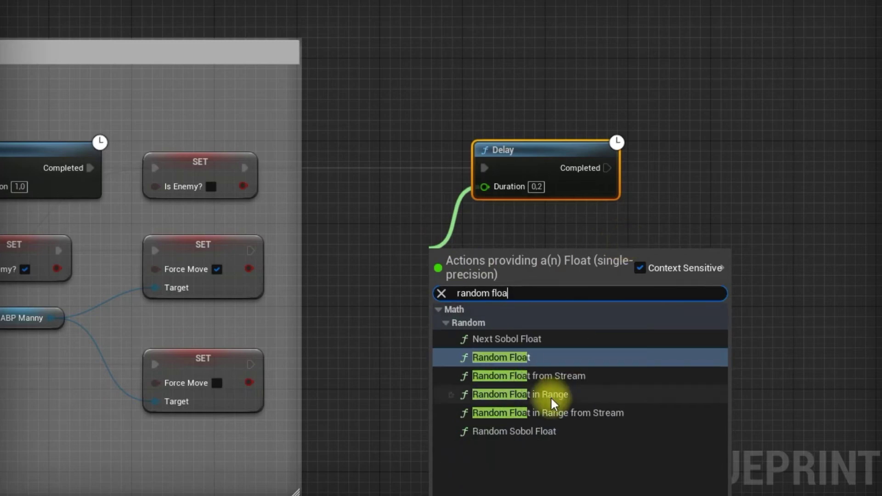
pyautogui.click(501, 393)
pyautogui.moveTo(528, 151); pyautogui.dragTo(611, 156)
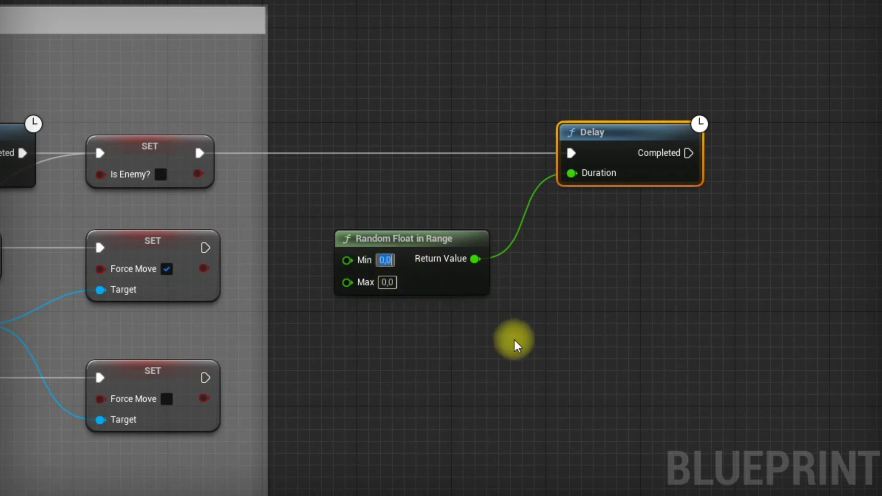
pyautogui.write('2')
pyautogui.click(386, 282)
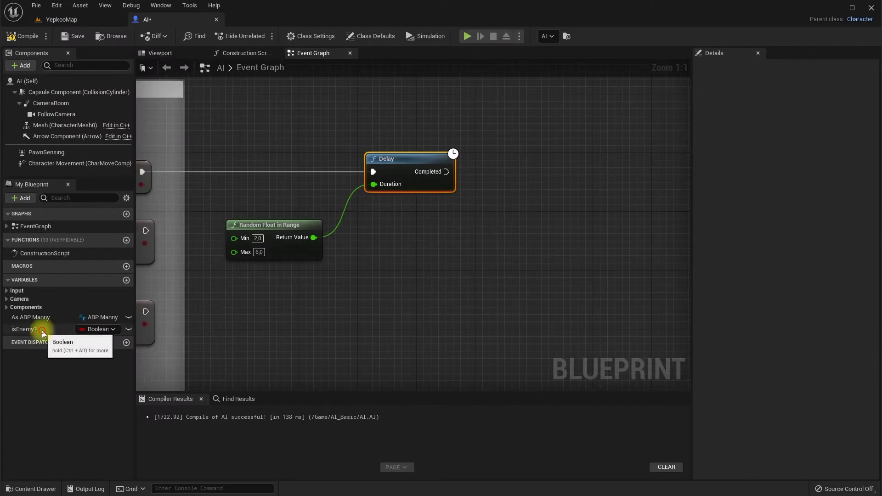
# Follow the Delay with a Branch testing an Is Enemy? getter
pyautogui.moveTo(43, 333); pyautogui.dragTo(401, 233)
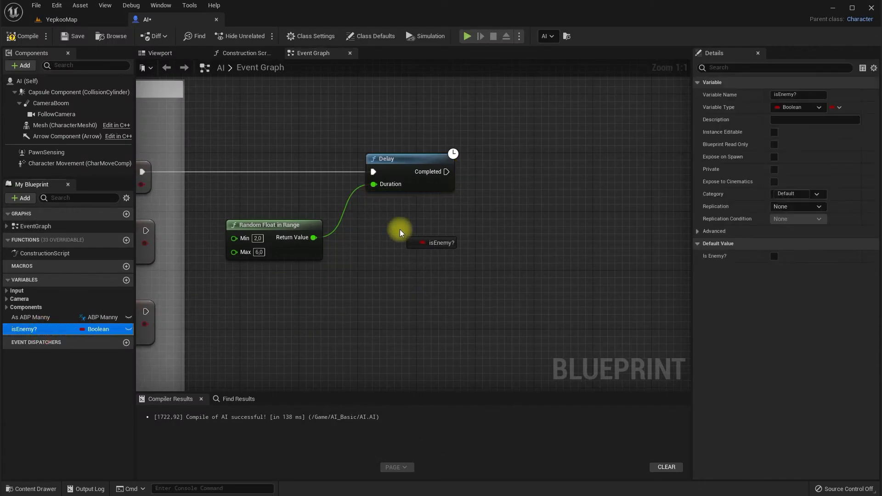
pyautogui.click(420, 248)
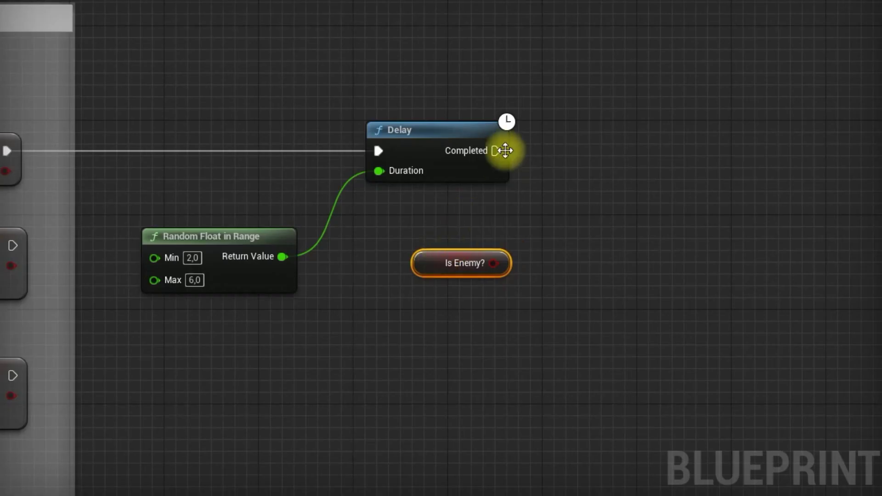
pyautogui.moveTo(447, 171); pyautogui.dragTo(542, 174)
pyautogui.write('bra')
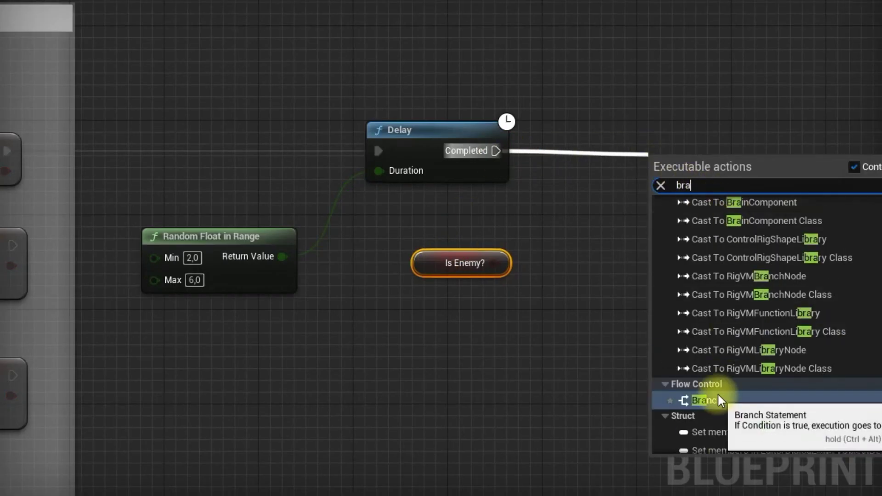
pyautogui.click(714, 399)
pyautogui.moveTo(666, 137); pyautogui.dragTo(644, 128)
pyautogui.moveTo(493, 263); pyautogui.dragTo(615, 170)
pyautogui.moveTo(256, 237); pyautogui.dragTo(291, 238)
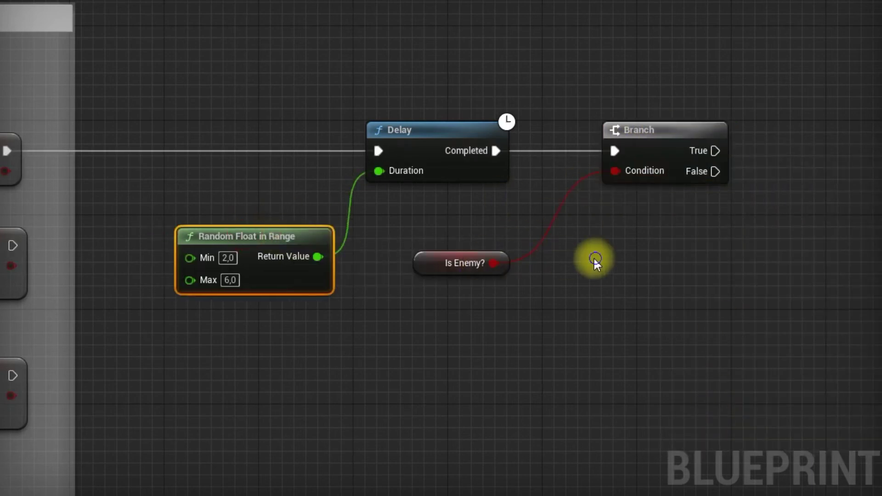
pyautogui.moveTo(591, 256); pyautogui.dragTo(430, 258, button='right')
pyautogui.scroll(-5, 368, 144)
pyautogui.moveTo(368, 144)
pyautogui.mouseDown(button='right')
pyautogui.moveTo(310, 212)
pyautogui.moveTo(479, 267)
pyautogui.mouseUp(button='right')
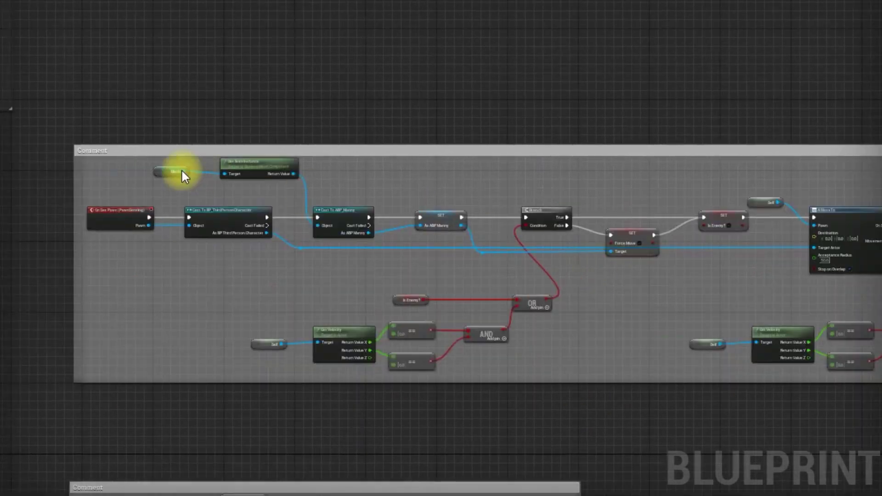
# Copy the Mesh, Get Anim Instance and Cast To ABP_Manny nodes and run the new Branch's False into the copy
pyautogui.scroll(4, 157, 172)
pyautogui.click(148, 172)
pyautogui.keyDown('ctrl'); pyautogui.click(310, 158); pyautogui.keyUp('ctrl')
pyautogui.keyDown('ctrl'); pyautogui.click(481, 253); pyautogui.keyUp('ctrl')
pyautogui.scroll(2, 479, 259)
pyautogui.rightClick(486, 256)
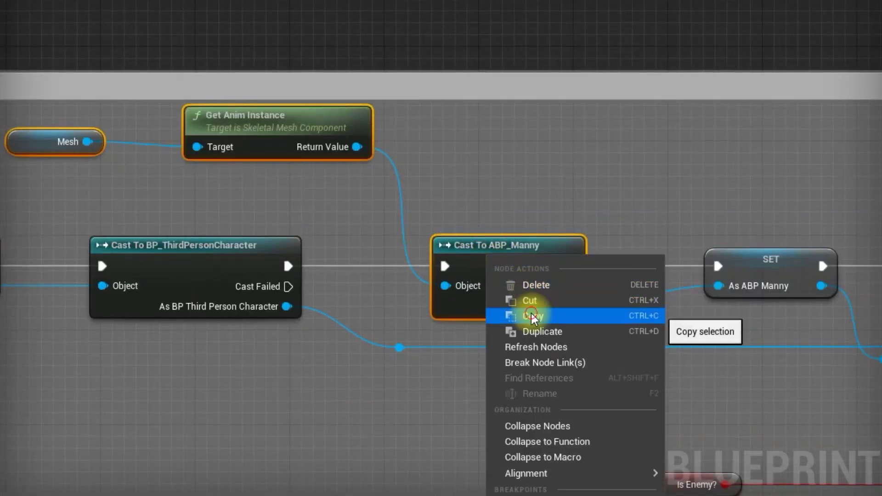
pyautogui.click(530, 315)
pyautogui.scroll(-2, 532, 335)
pyautogui.moveTo(532, 335); pyautogui.dragTo(448, 201, button='right')
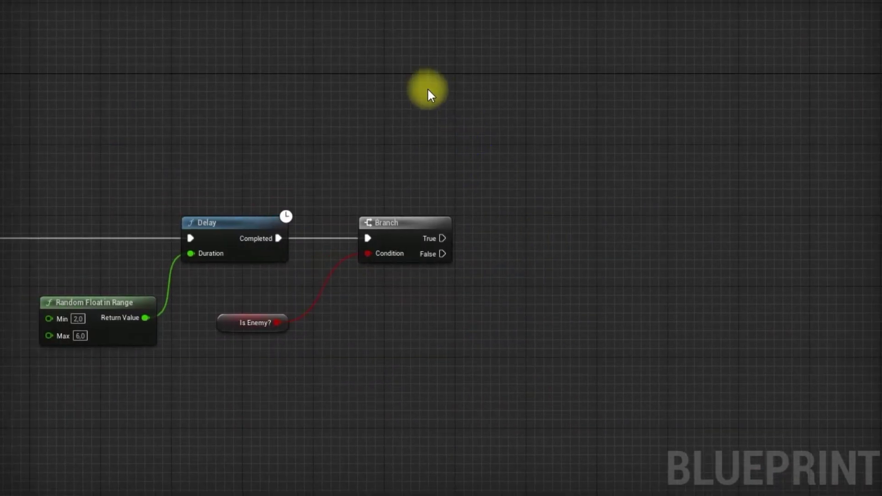
pyautogui.hotkey('ctrl', 'v')
pyautogui.moveTo(657, 179); pyautogui.dragTo(541, 227)
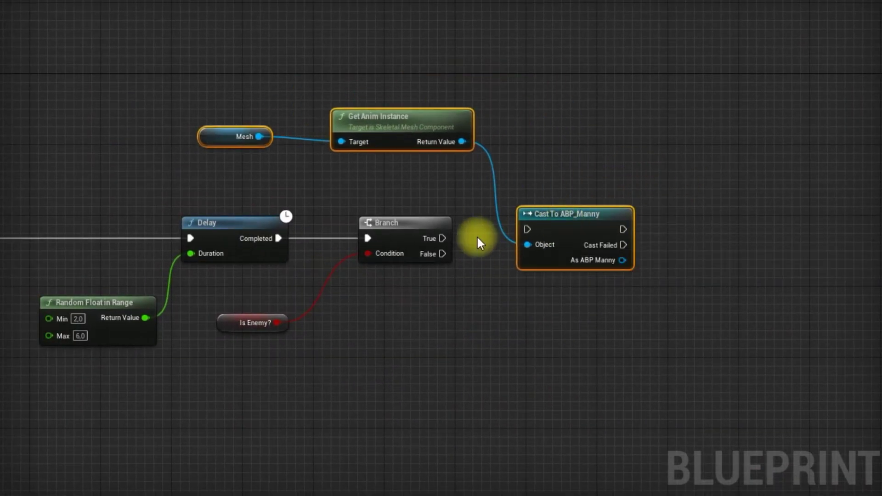
pyautogui.moveTo(443, 254); pyautogui.dragTo(528, 230)
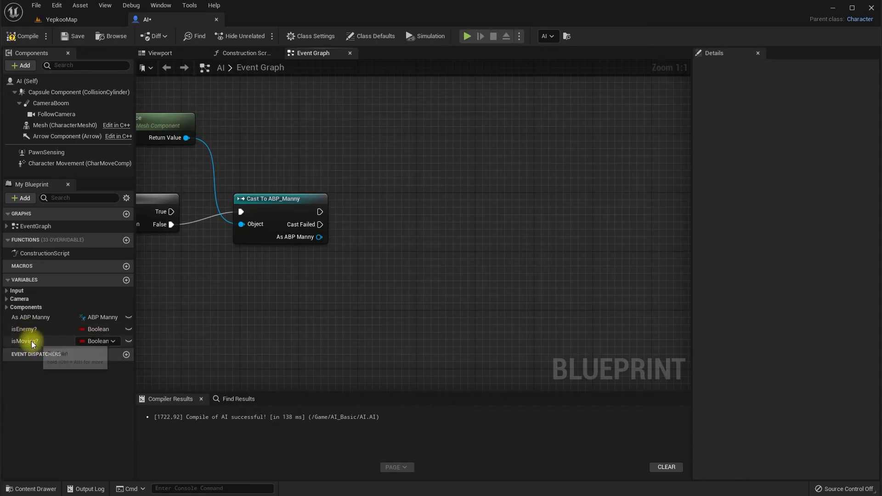
# After the cast, set Is Moving? true and set Force Move true on the ABP Manny reference
pyautogui.keyDown('alt'); pyautogui.moveTo(32, 345); pyautogui.dragTo(372, 202); pyautogui.keyUp('alt')
pyautogui.moveTo(291, 214); pyautogui.dragTo(391, 221)
pyautogui.click(454, 237)
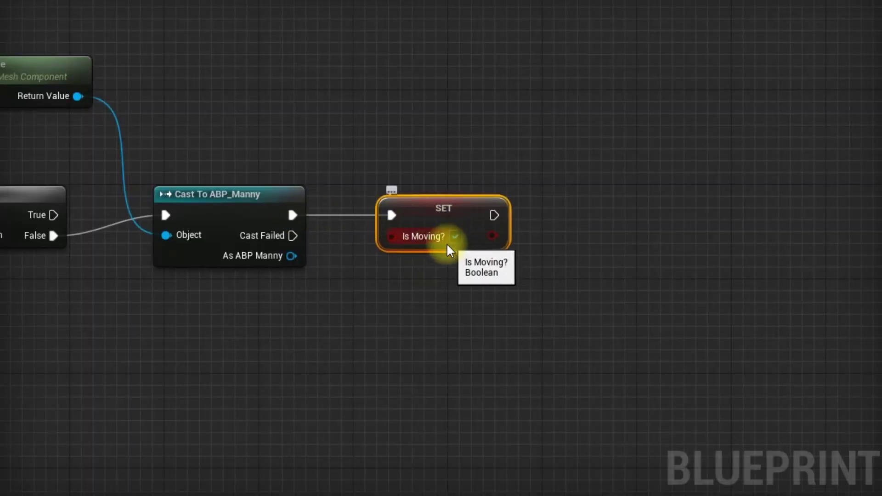
pyautogui.moveTo(291, 256); pyautogui.dragTo(577, 255)
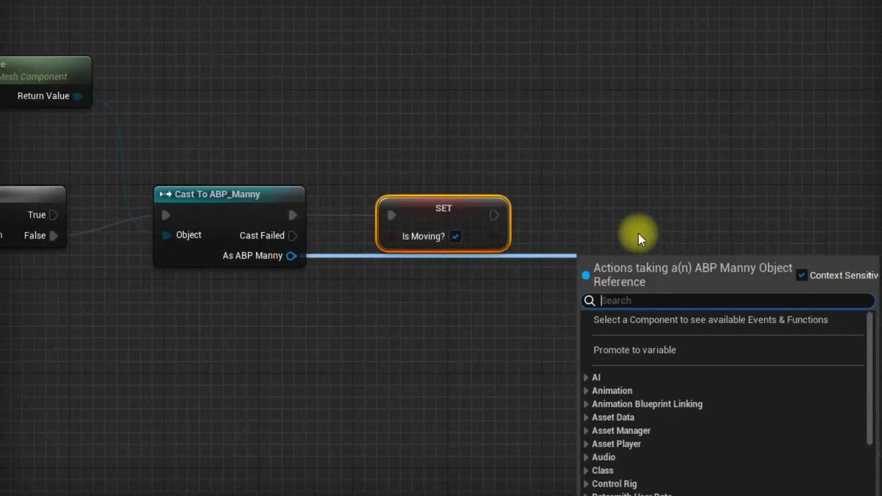
pyautogui.write('set for')
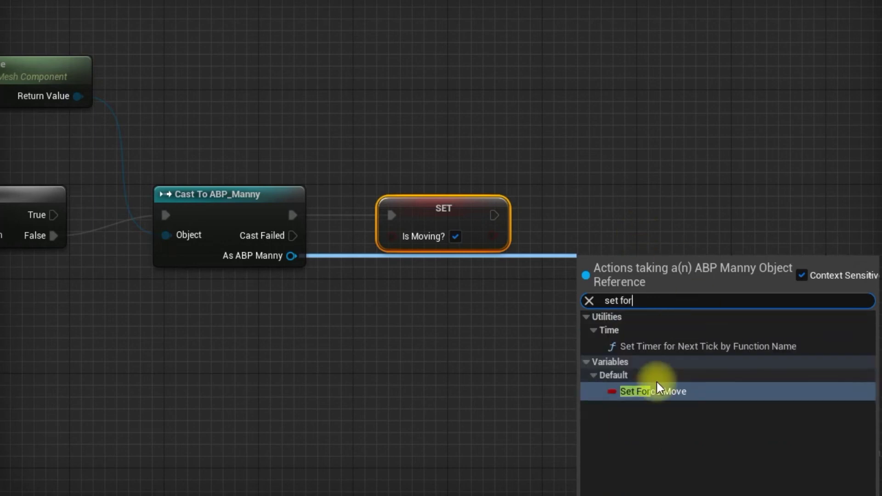
pyautogui.click(657, 389)
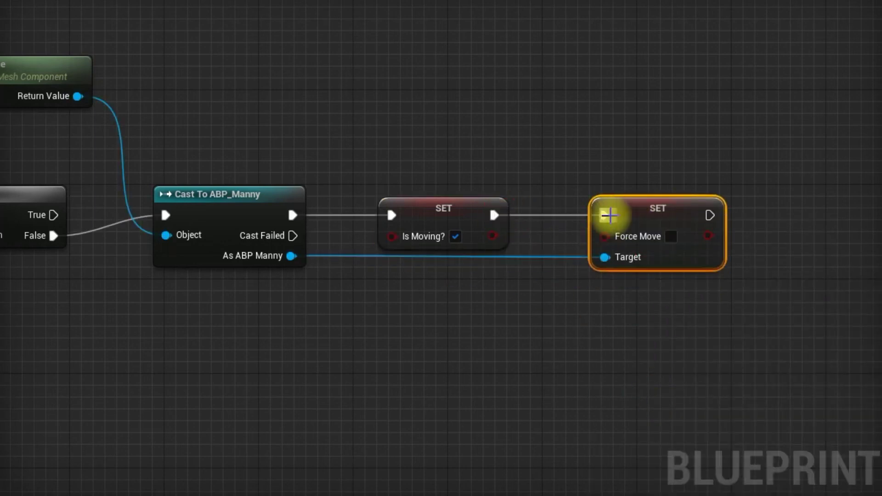
pyautogui.click(672, 235)
pyautogui.moveTo(670, 212); pyautogui.dragTo(512, 226, button='right')
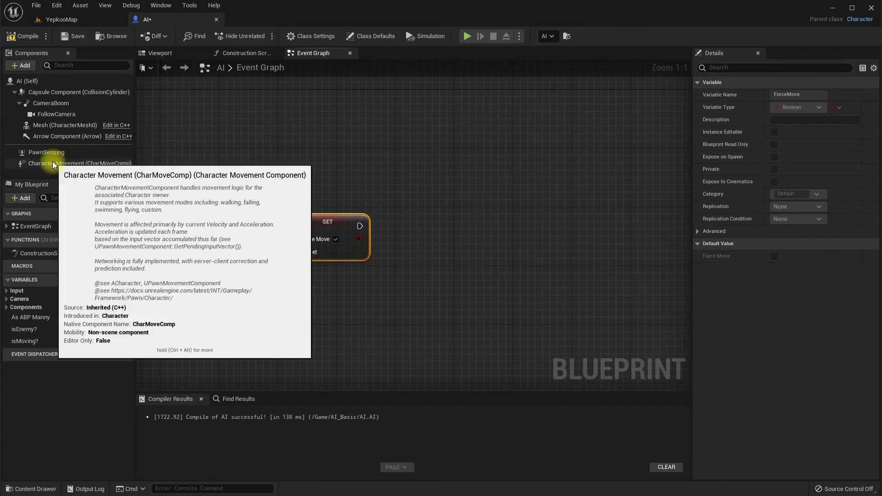
# Add a Set Max Walk Speed of 300,0 on Character Movement, chained right after the Force Move setter
pyautogui.moveTo(52, 161); pyautogui.dragTo(294, 294)
pyautogui.moveTo(363, 300); pyautogui.dragTo(466, 226)
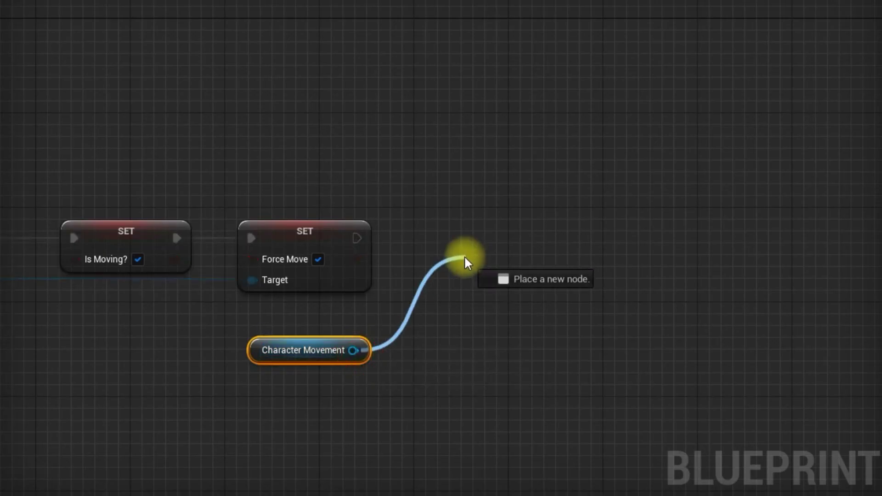
pyautogui.write('set ma')
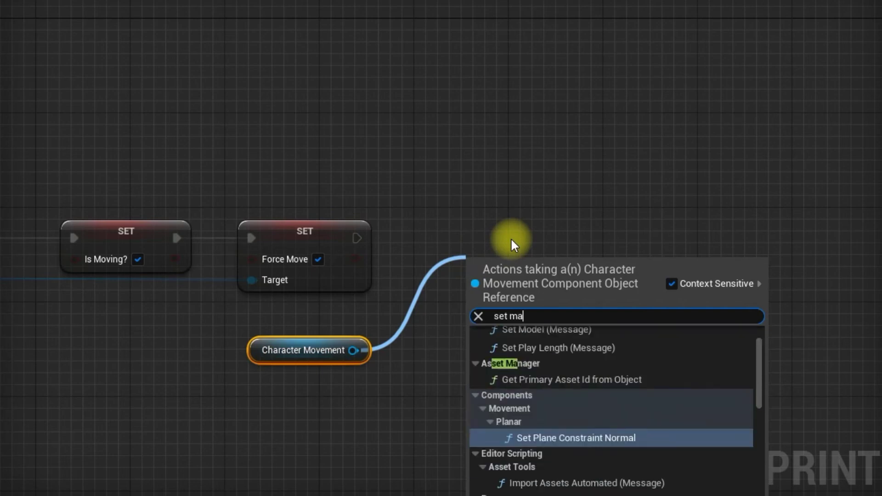
pyautogui.write('x walk')
pyautogui.click(552, 380)
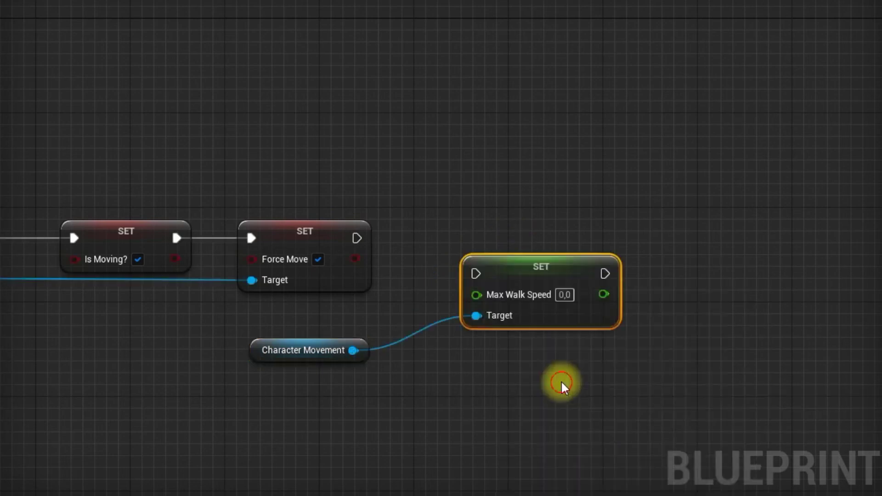
pyautogui.moveTo(546, 260); pyautogui.dragTo(532, 224)
pyautogui.moveTo(357, 238); pyautogui.dragTo(461, 238)
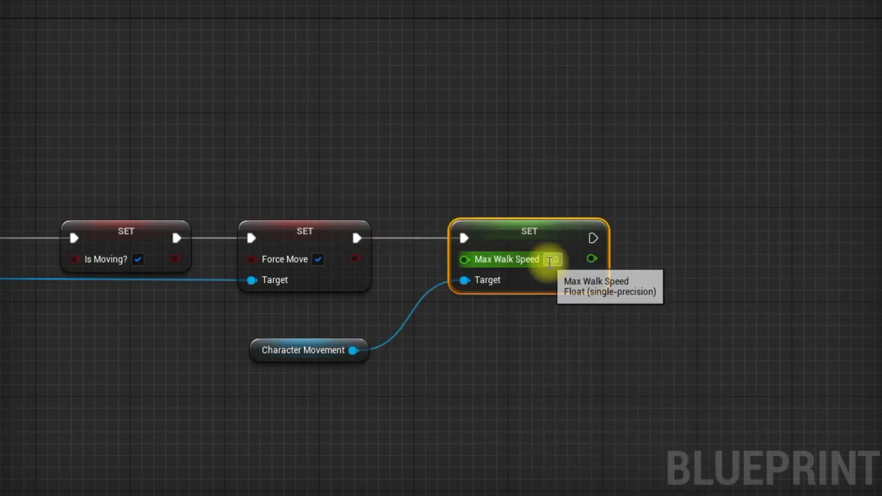
pyautogui.write('300,0')
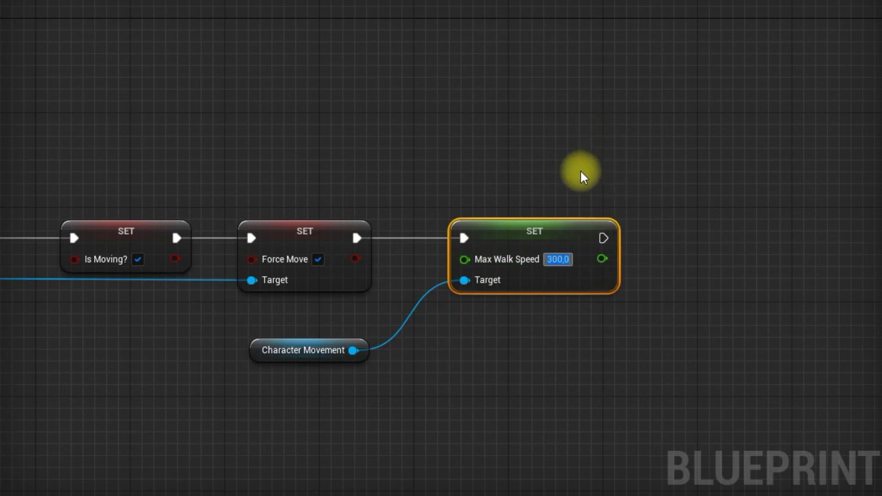
pyautogui.click(574, 165)
pyautogui.moveTo(574, 164)
pyautogui.mouseDown(button='right')
pyautogui.moveTo(349, 169)
pyautogui.moveTo(329, 209)
pyautogui.mouseUp(button='right')
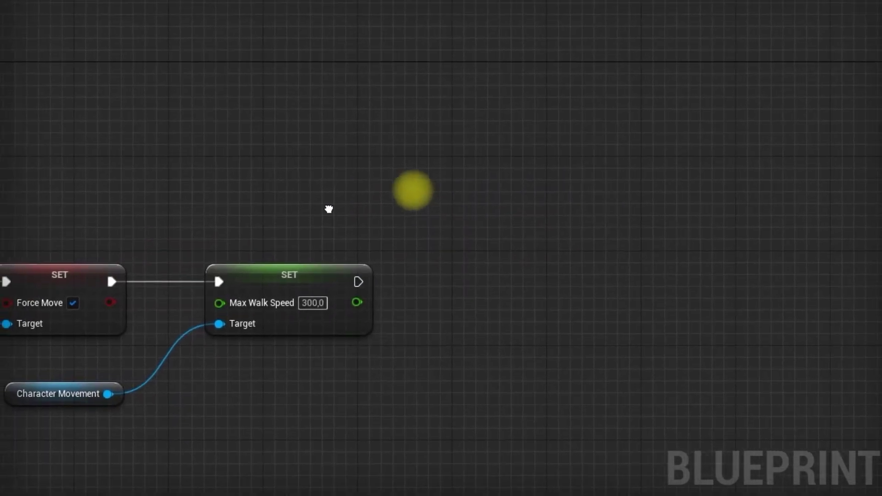
pyautogui.moveTo(359, 282); pyautogui.dragTo(494, 283)
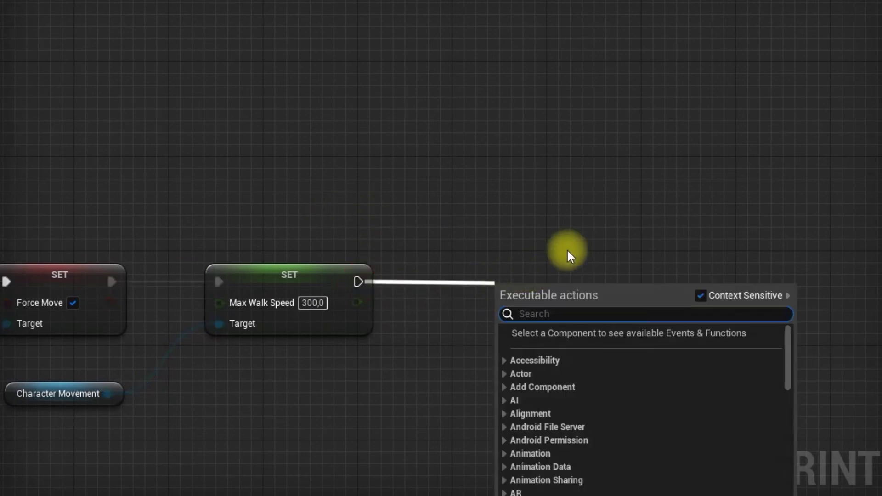
# Add an AI MoveTo after the speed setter with Self plugged into Pawn
pyautogui.write('AI MOV')
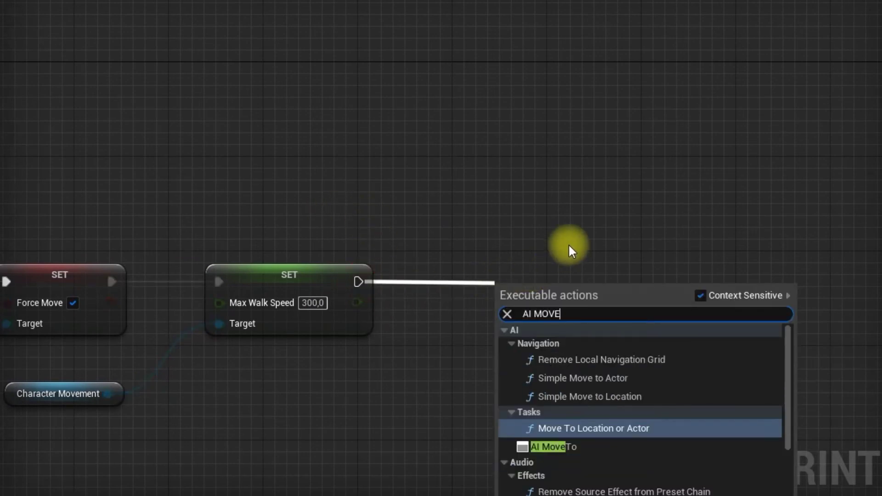
pyautogui.write('E')
pyautogui.click(550, 447)
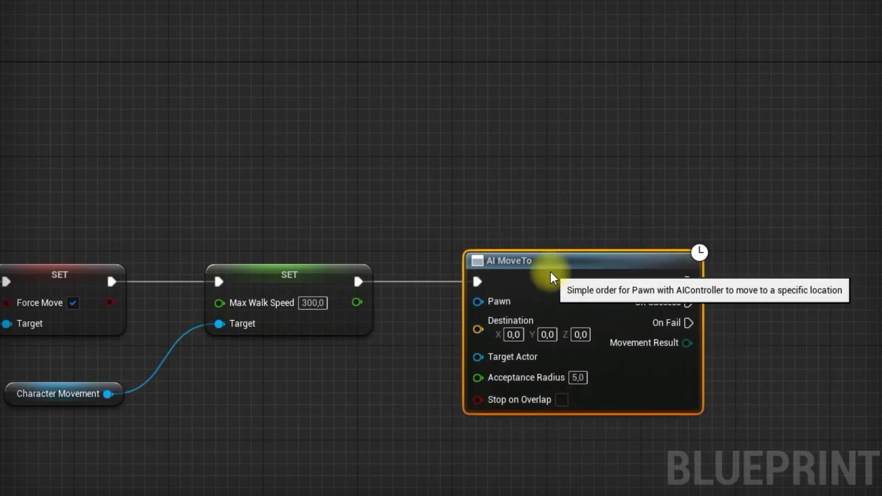
pyautogui.moveTo(455, 324); pyautogui.dragTo(466, 255, button='right')
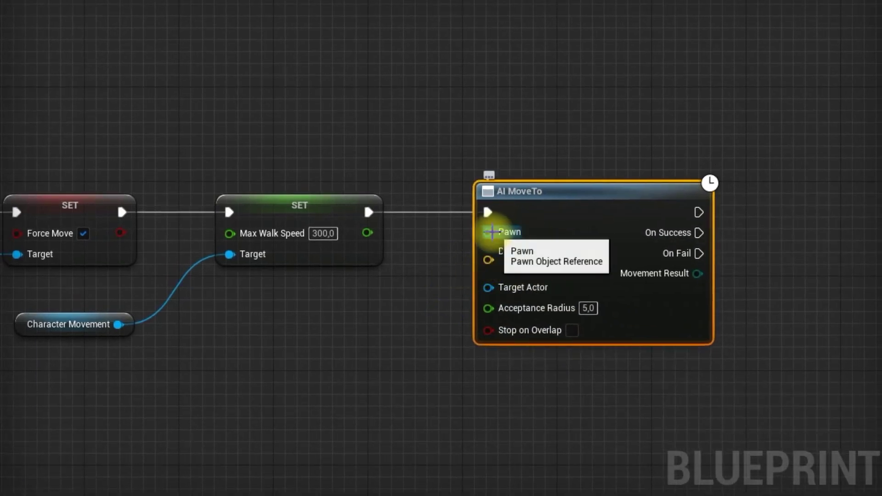
pyautogui.moveTo(489, 233); pyautogui.dragTo(364, 128)
pyautogui.write('self')
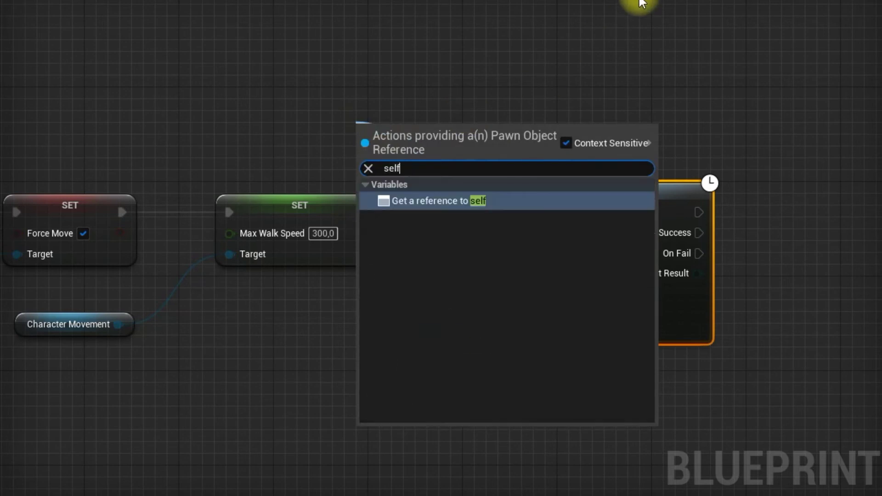
pyautogui.click(407, 198)
pyautogui.moveTo(411, 136); pyautogui.dragTo(351, 137)
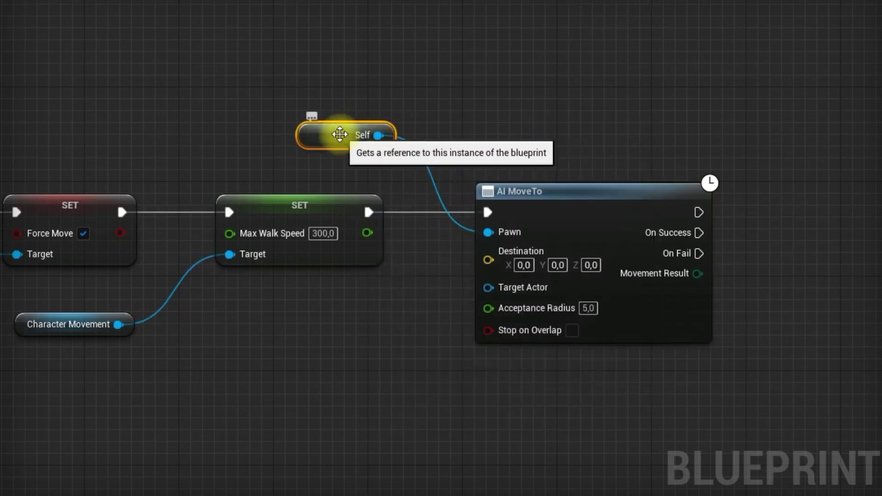
pyautogui.moveTo(427, 354); pyautogui.dragTo(522, 303, button='right')
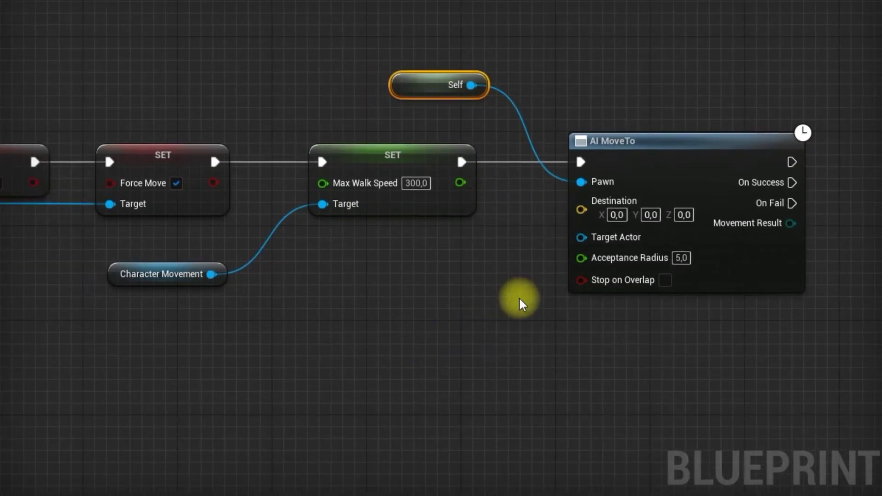
# Feed Destination from GetRandomReachablePointInRadius around Get Actor Location with radius 1500,0
pyautogui.rightClick(208, 334)
pyautogui.write('get')
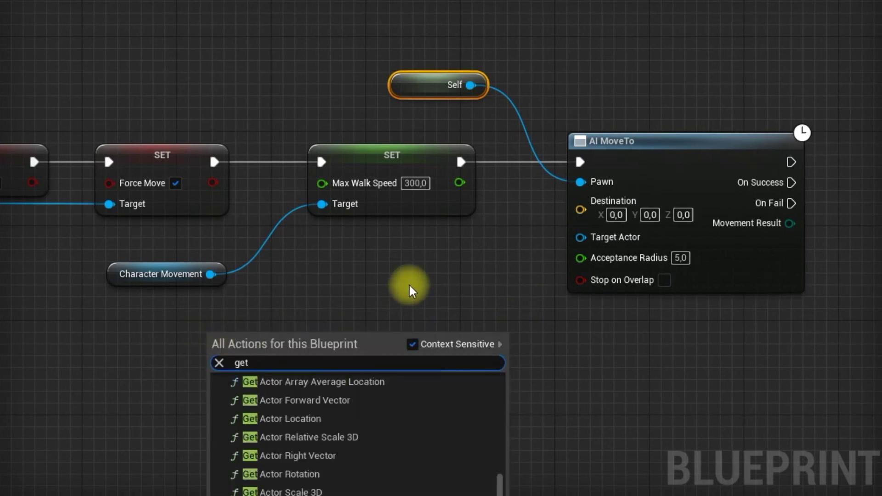
pyautogui.write(' actor loca')
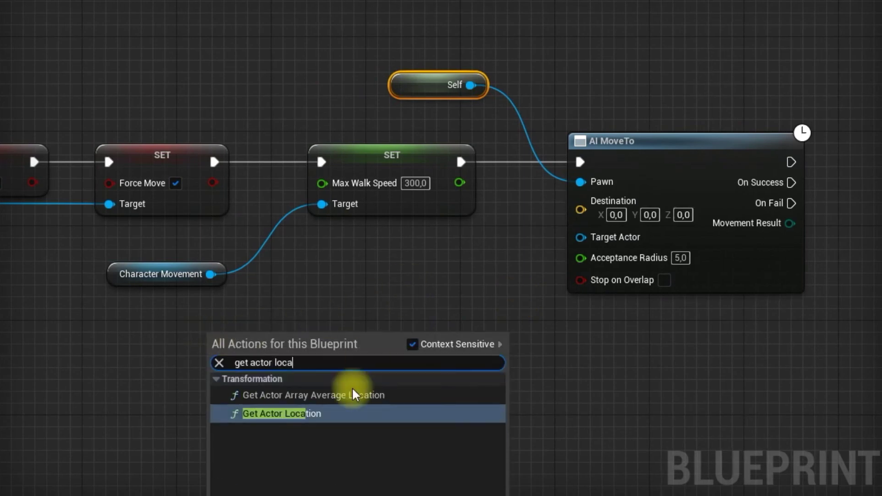
pyautogui.click(322, 413)
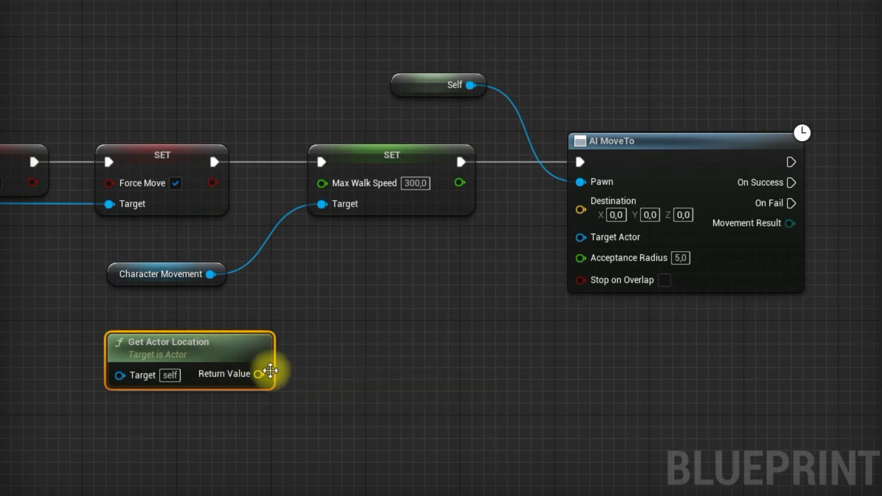
pyautogui.moveTo(259, 374); pyautogui.dragTo(340, 375)
pyautogui.write('get')
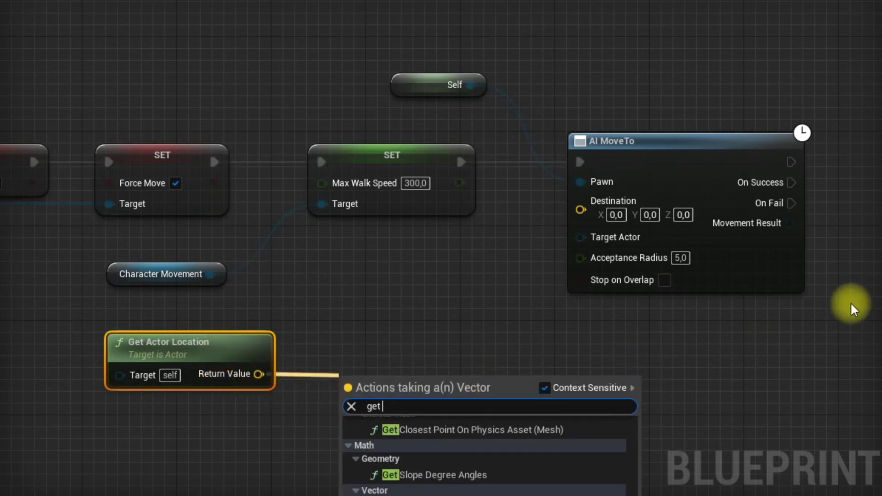
pyautogui.write(' random')
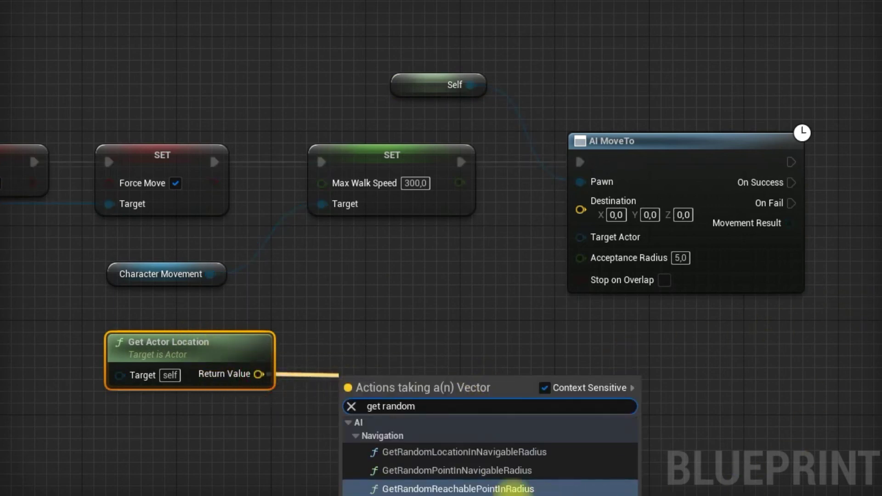
pyautogui.click(542, 491)
pyautogui.moveTo(483, 416)
pyautogui.mouseDown()
pyautogui.moveTo(447, 382)
pyautogui.moveTo(353, 371)
pyautogui.mouseUp()
pyautogui.click(538, 372)
pyautogui.moveTo(458, 374); pyautogui.dragTo(580, 210)
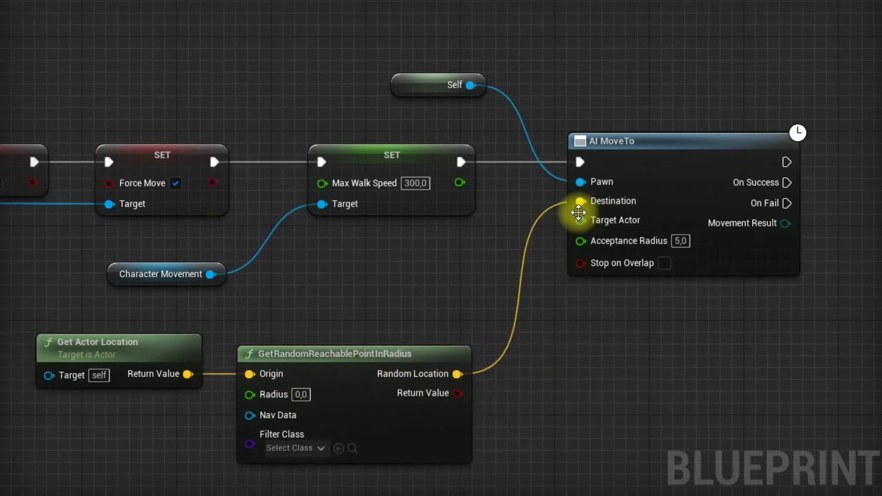
pyautogui.click(301, 396)
pyautogui.write('1500')
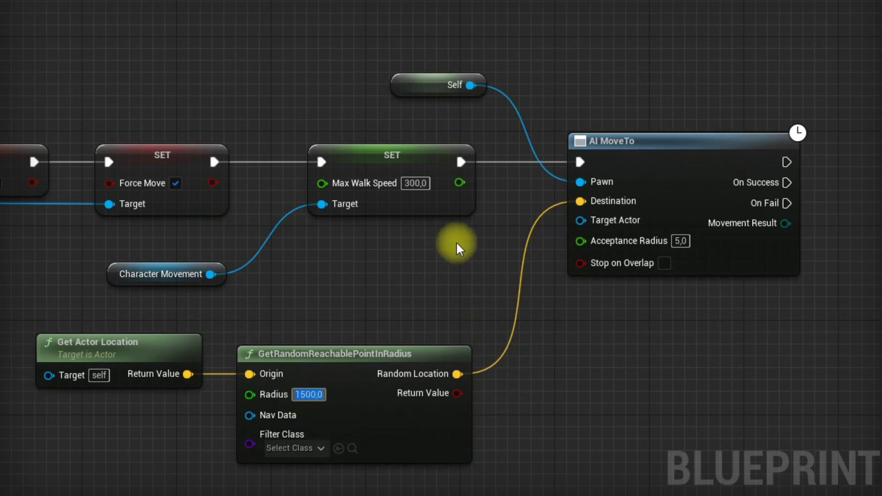
pyautogui.moveTo(658, 281); pyautogui.dragTo(576, 290, button='right')
pyautogui.click(101, 160)
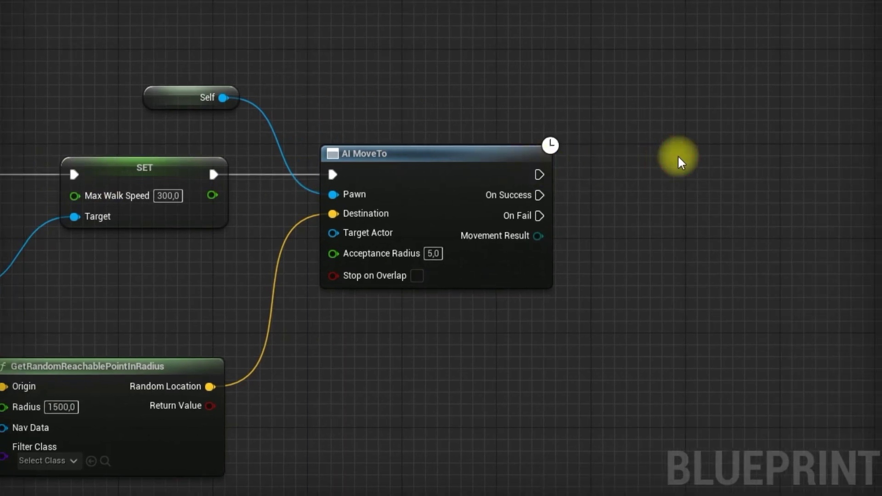
# Paste a duplicate Force Move setter and run it from AI MoveTo's On Success output
pyautogui.hotkey('ctrl', 'v')
pyautogui.moveTo(539, 195); pyautogui.dragTo(677, 182)
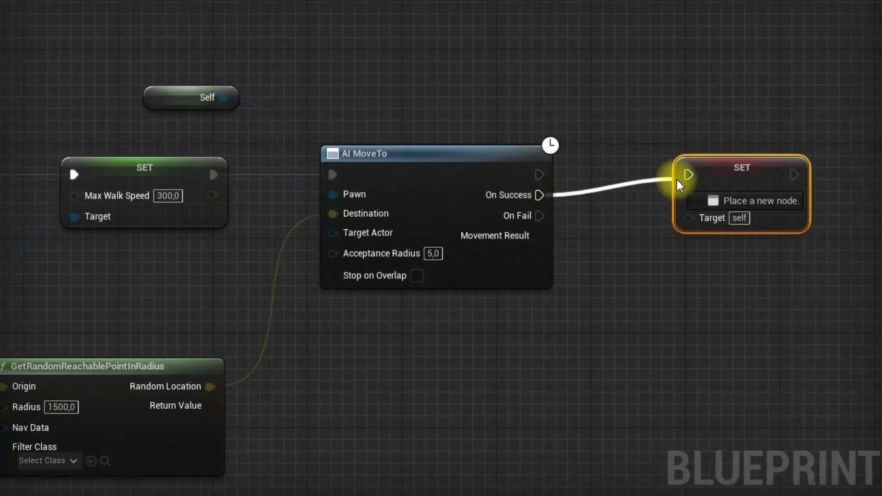
pyautogui.moveTo(729, 172); pyautogui.dragTo(681, 195)
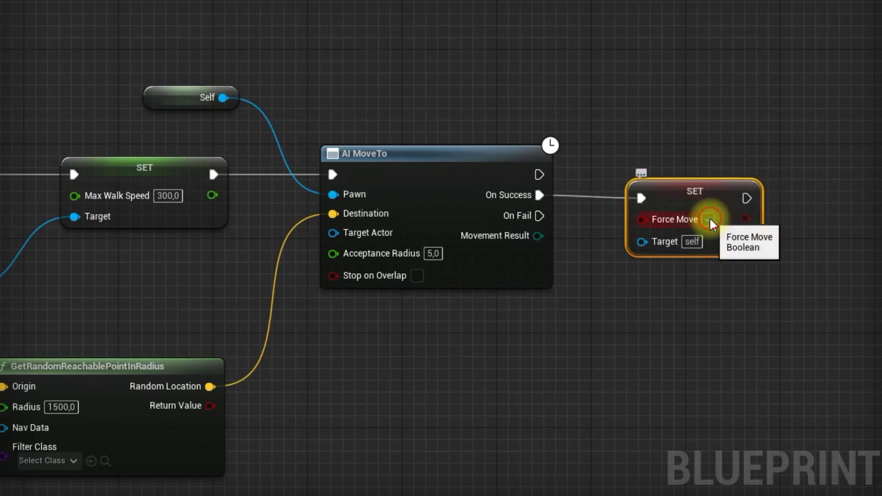
# Add reroute points on both Target wires and pull them down below AI MoveTo
pyautogui.moveTo(709, 220); pyautogui.dragTo(523, 251, button='right')
pyautogui.scroll(-2, 505, 246)
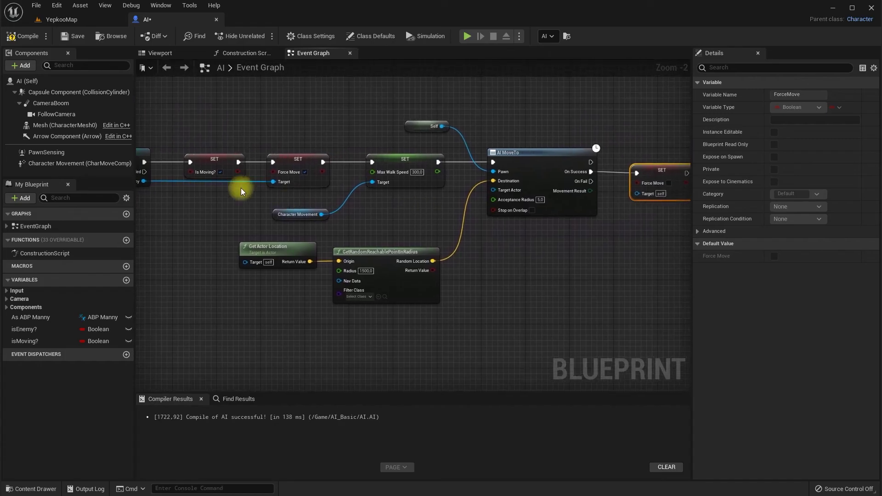
pyautogui.moveTo(492, 242); pyautogui.dragTo(233, 181, button='right')
pyautogui.doubleClick(233, 181)
pyautogui.moveTo(233, 181)
pyautogui.mouseDown()
pyautogui.moveTo(220, 195)
pyautogui.moveTo(639, 194)
pyautogui.mouseUp()
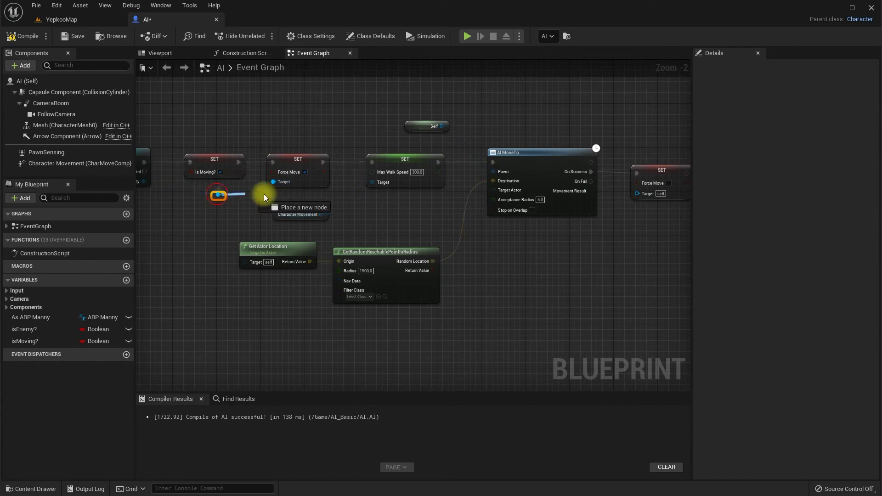
pyautogui.moveTo(670, 169); pyautogui.dragTo(667, 168)
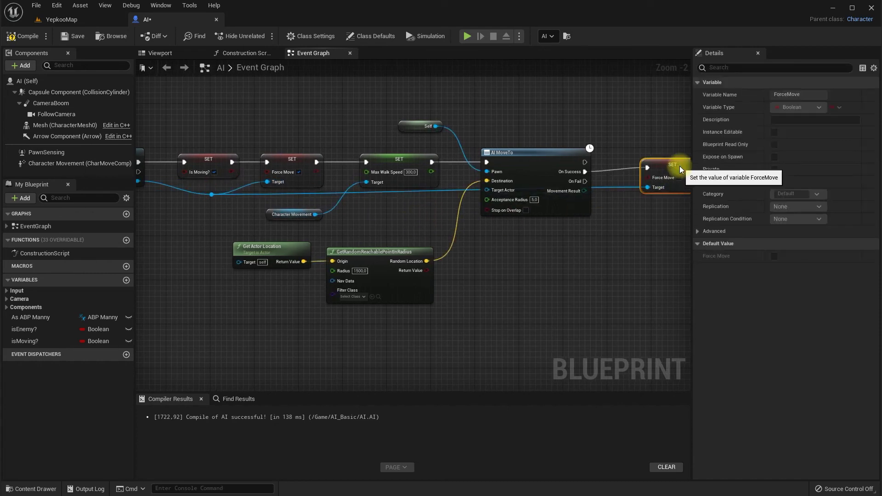
pyautogui.doubleClick(591, 194)
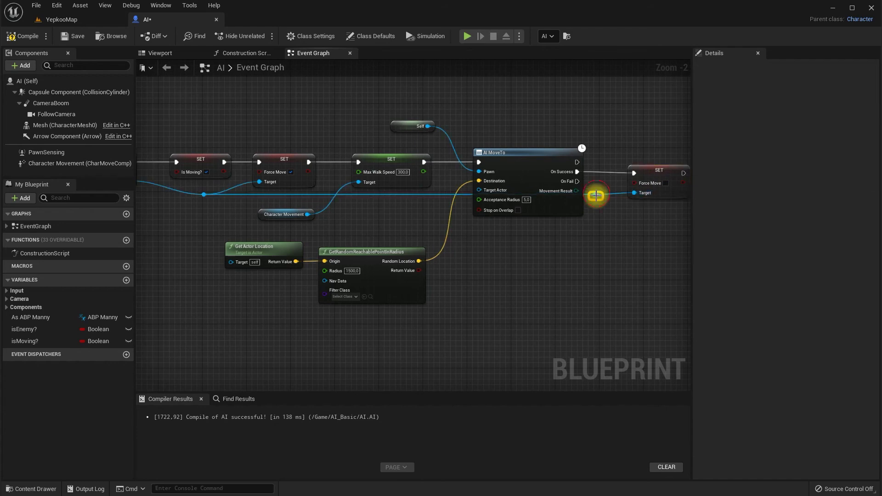
pyautogui.moveTo(591, 194); pyautogui.dragTo(587, 248)
pyautogui.moveTo(207, 203); pyautogui.dragTo(188, 240)
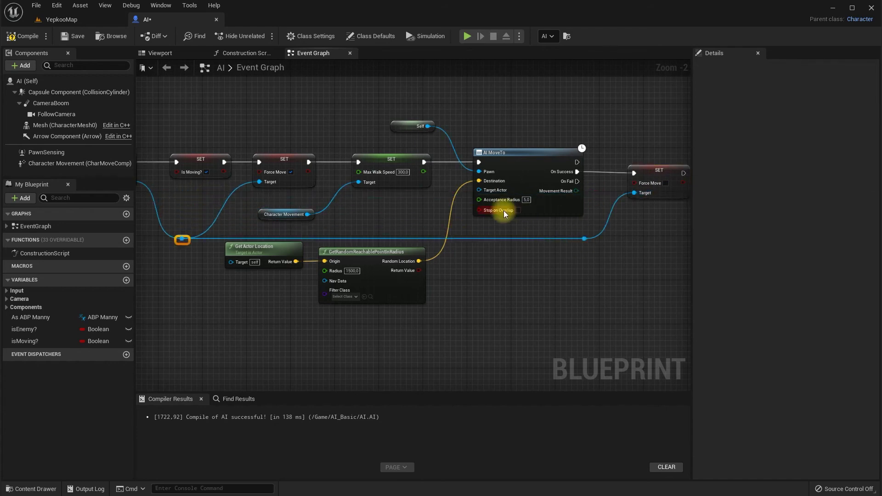
# Marquee-select the whole wander node chain
pyautogui.moveTo(504, 215); pyautogui.dragTo(542, 206, button='right')
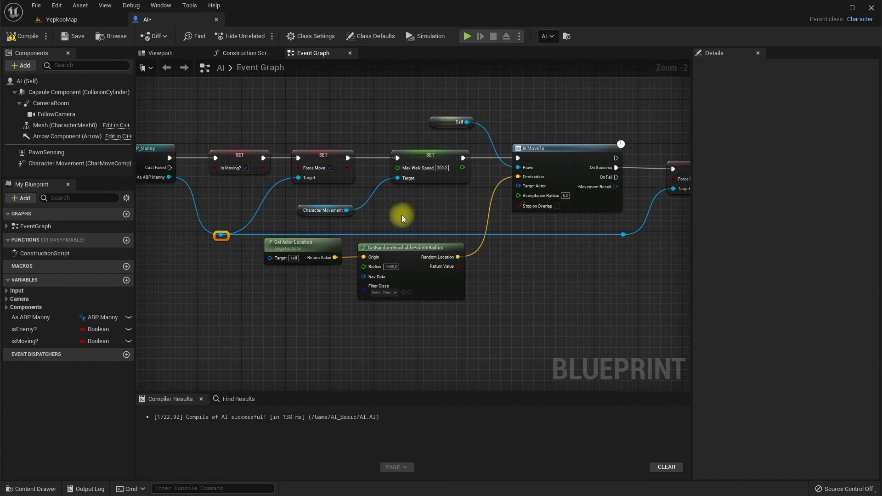
pyautogui.scroll(-2, 403, 218)
pyautogui.scroll(-2, 428, 217)
pyautogui.moveTo(269, 163); pyautogui.dragTo(502, 266)
# Wrap the selected wander chain in a new comment box
pyautogui.press('c')
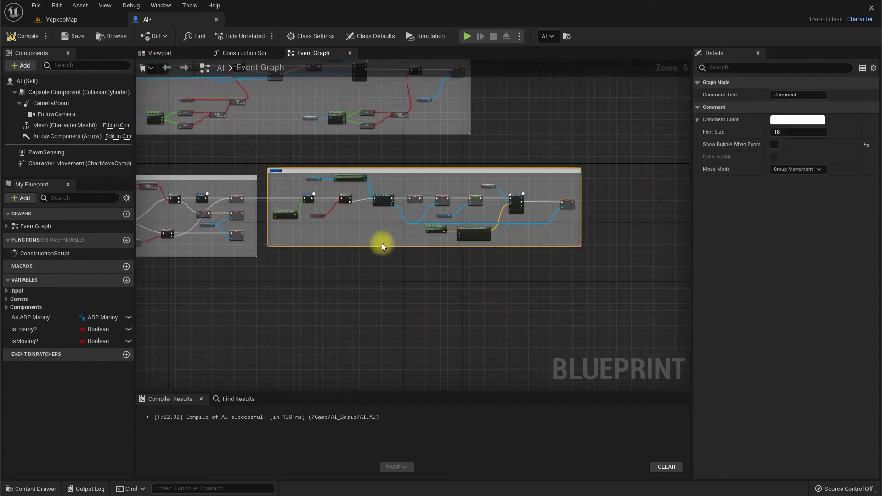
pyautogui.click(444, 215)
pyautogui.scroll(5, 444, 215)
# Add a Branch after True that tests Is Moving?, with False running the Force Move SET
pyautogui.moveTo(269, 289); pyautogui.dragTo(358, 293)
pyautogui.write('br')
pyautogui.click(402, 451)
pyautogui.moveTo(404, 318); pyautogui.dragTo(382, 290)
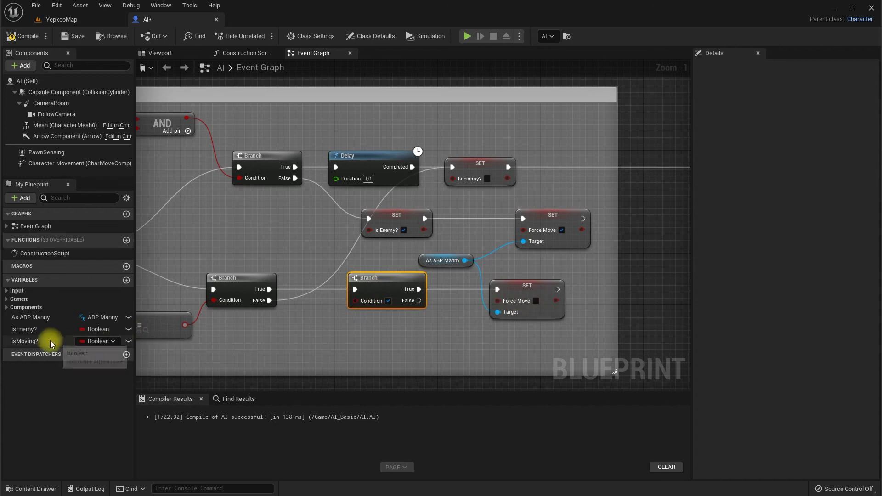
pyautogui.moveTo(51, 340); pyautogui.dragTo(244, 326)
pyautogui.click(275, 344)
pyautogui.moveTo(297, 332); pyautogui.dragTo(354, 300)
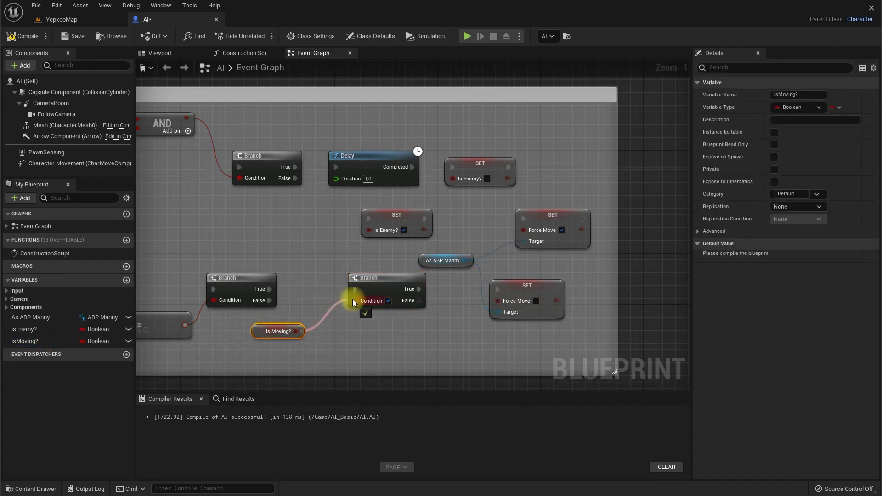
pyautogui.moveTo(410, 301); pyautogui.dragTo(497, 290)
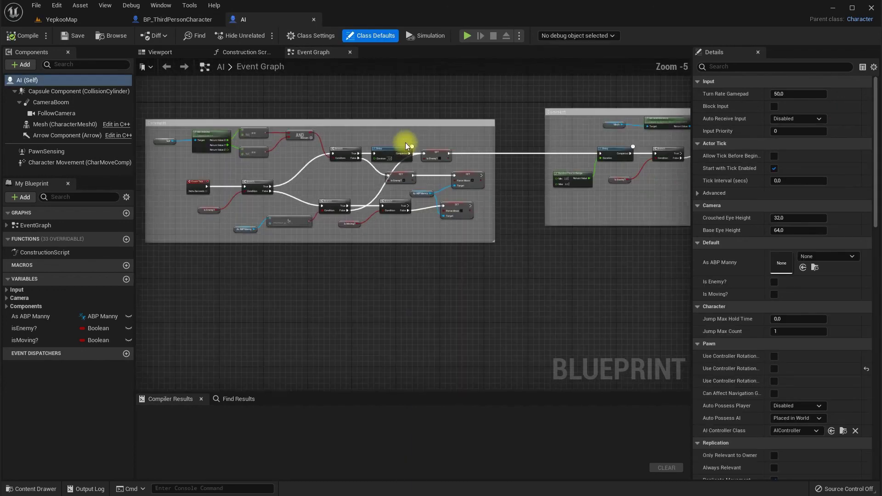
pyautogui.scroll(-3, 428, 250)
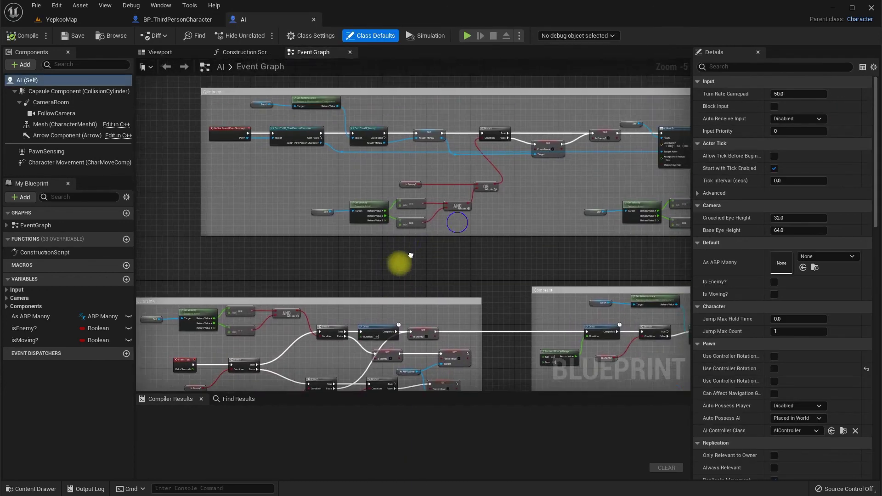
# Widen the upper comment box and shift AI MoveTo and its velocity-check nodes right
pyautogui.moveTo(486, 235); pyautogui.dragTo(347, 242, button='right')
pyautogui.moveTo(445, 201); pyautogui.dragTo(302, 192, button='right')
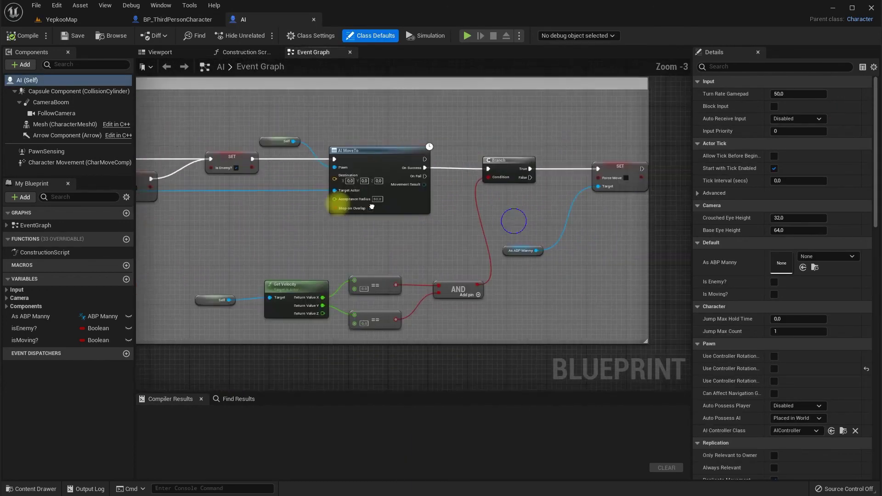
pyautogui.moveTo(495, 207); pyautogui.dragTo(643, 217)
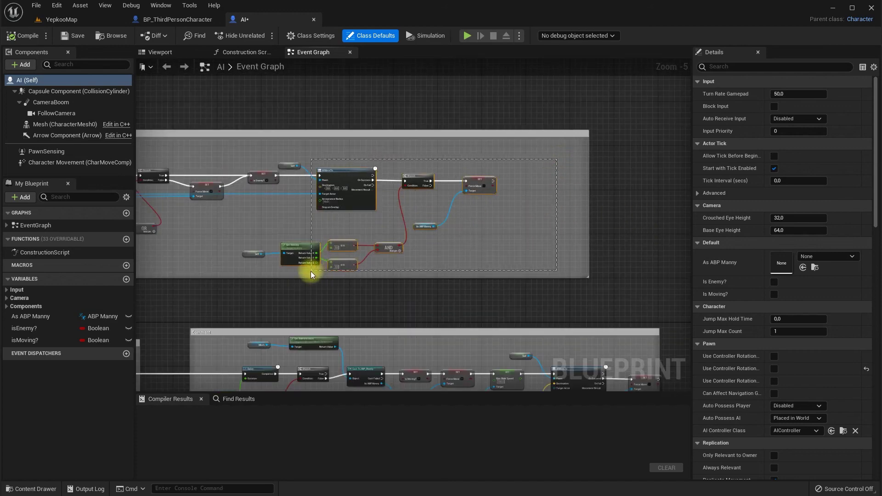
pyautogui.moveTo(311, 272); pyautogui.dragTo(287, 266)
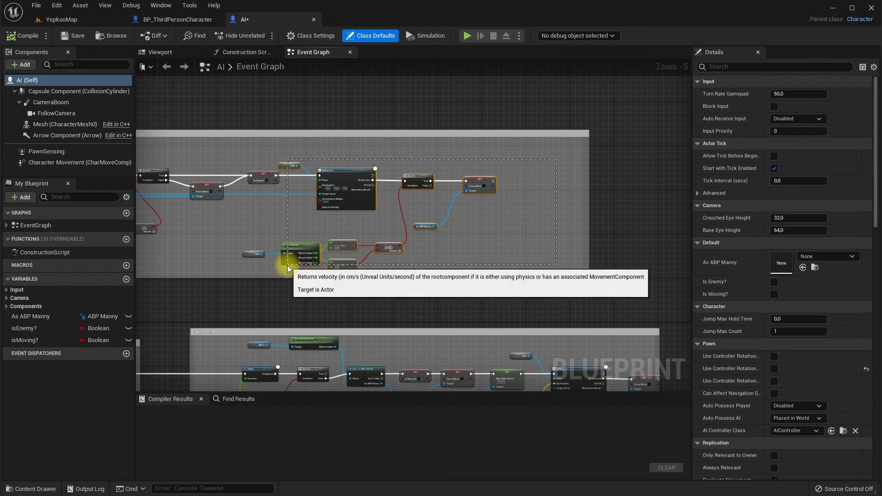
pyautogui.moveTo(315, 253); pyautogui.dragTo(384, 255)
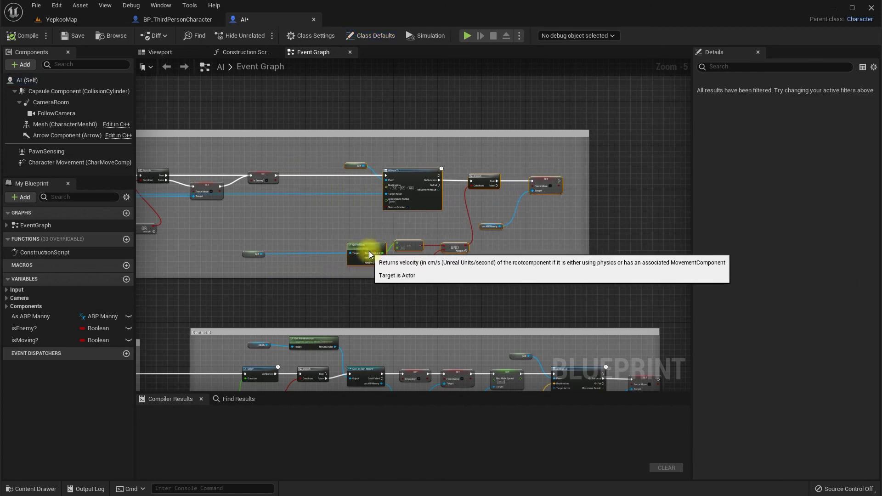
pyautogui.click(262, 256)
# Place a Character Movement reference in the gap after the Is Enemy? SET
pyautogui.scroll(3, 317, 182)
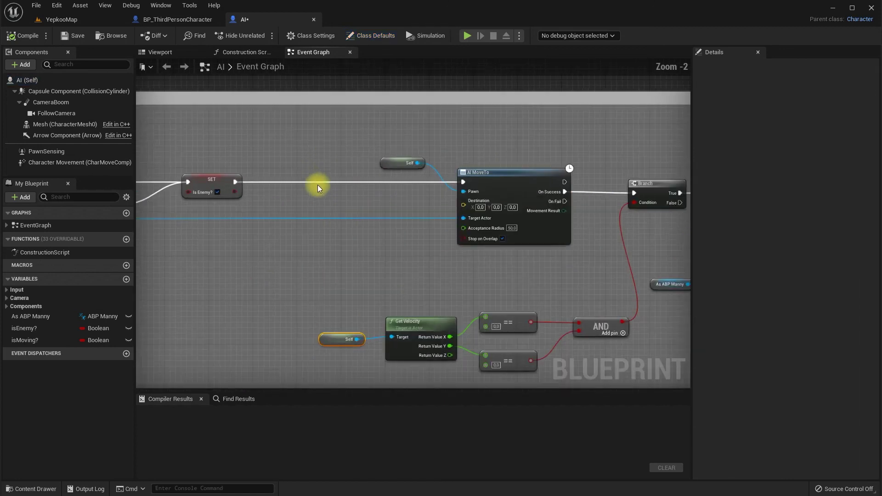
pyautogui.scroll(1, 318, 185)
pyautogui.moveTo(69, 162)
pyautogui.mouseDown()
pyautogui.moveTo(203, 166)
pyautogui.moveTo(271, 152)
pyautogui.moveTo(256, 266)
pyautogui.moveTo(236, 164)
pyautogui.mouseUp()
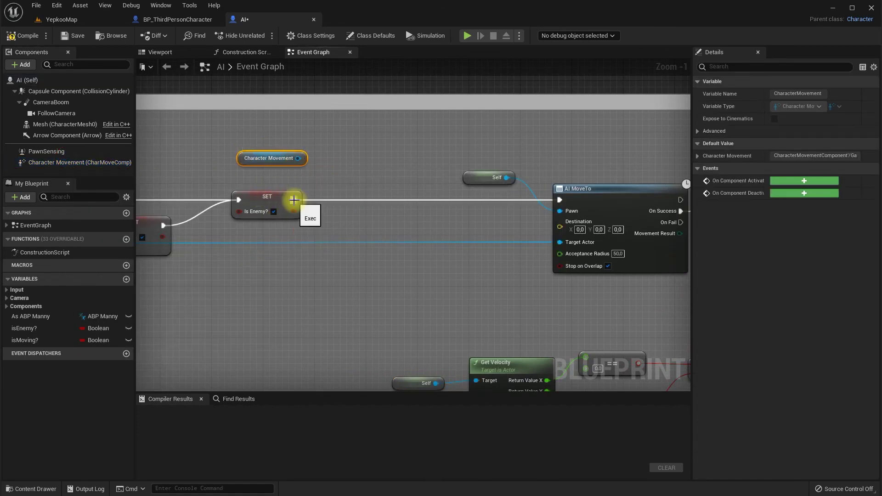
# Insert Set Max Walk Speed 500 between the Is Enemy? SET and AI MoveTo, then save
pyautogui.moveTo(293, 200); pyautogui.dragTo(346, 197)
pyautogui.moveTo(298, 158); pyautogui.dragTo(352, 205)
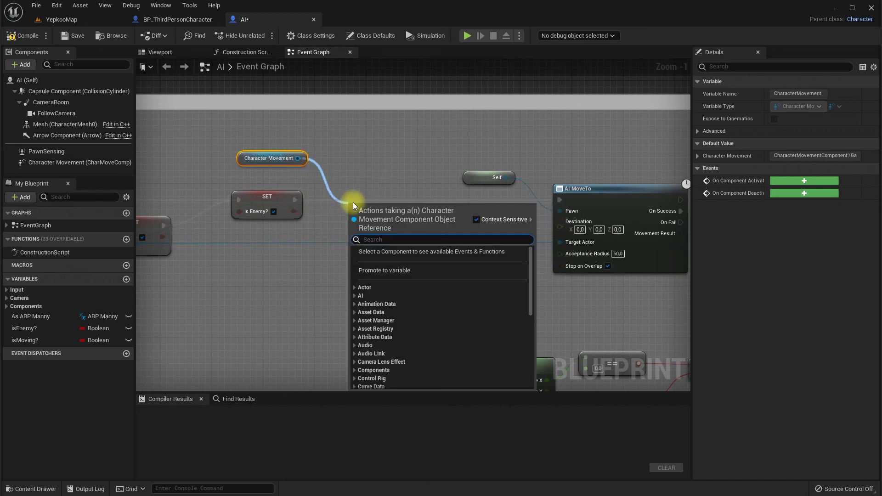
pyautogui.write('set max walk')
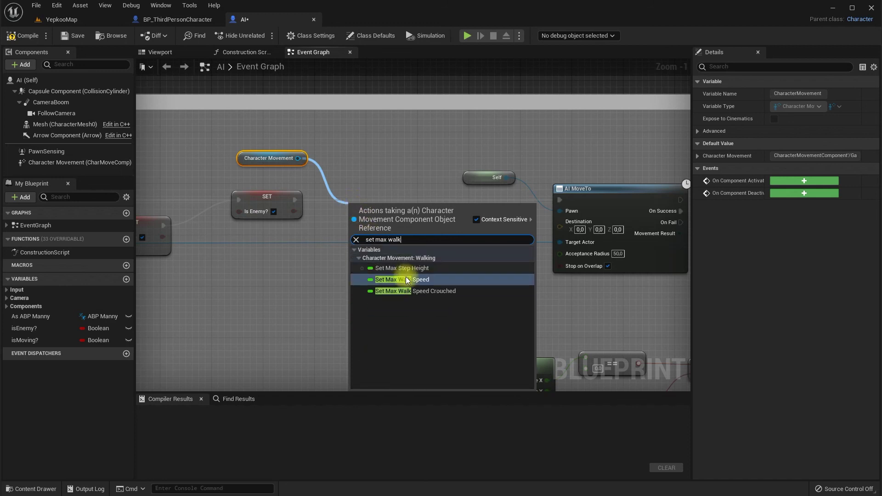
pyautogui.click(405, 279)
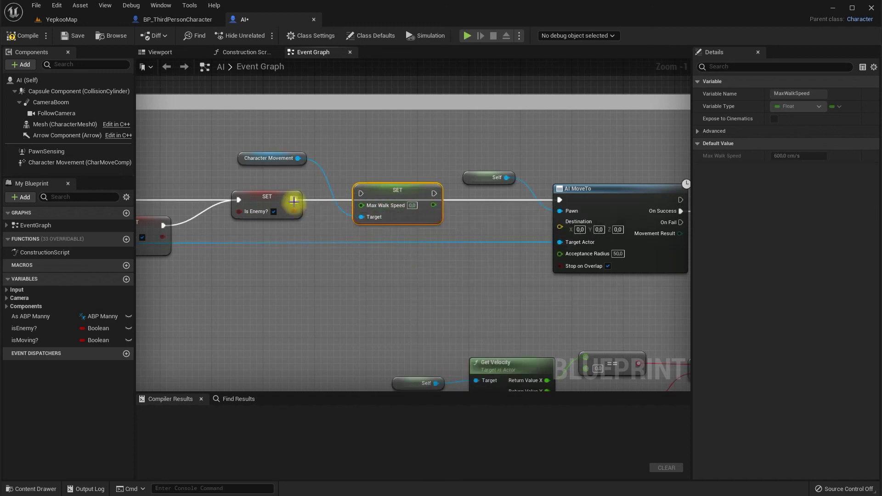
pyautogui.moveTo(294, 201); pyautogui.dragTo(361, 194)
pyautogui.moveTo(434, 201); pyautogui.dragTo(561, 200)
pyautogui.scroll(1, 410, 211)
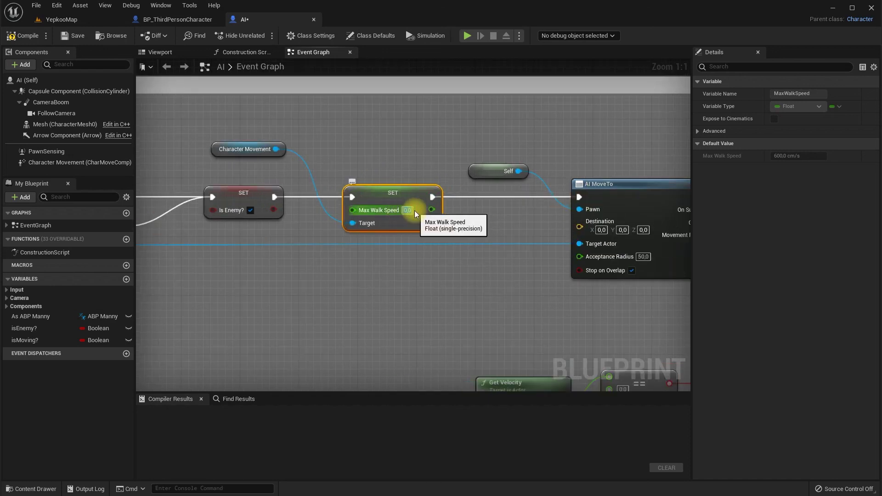
pyautogui.click(407, 211)
pyautogui.write('500')
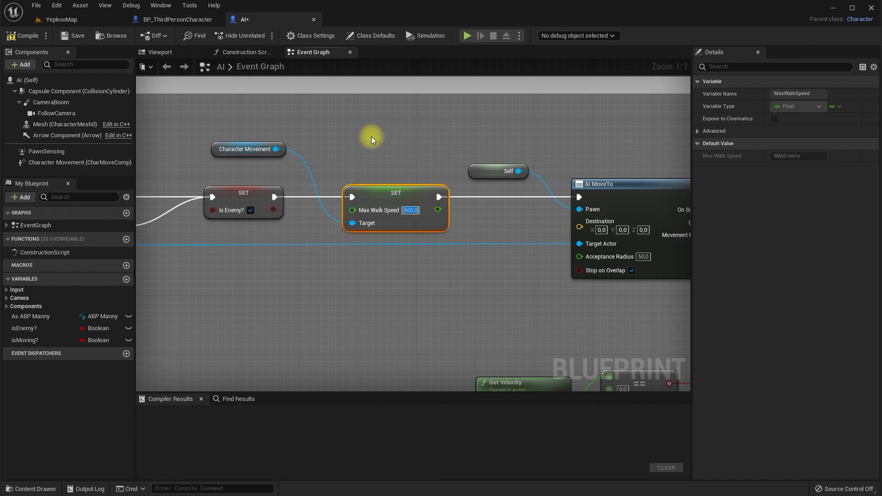
pyautogui.hotkey('ctrl', 's')
pyautogui.moveTo(433, 276); pyautogui.dragTo(572, 267, button='right')
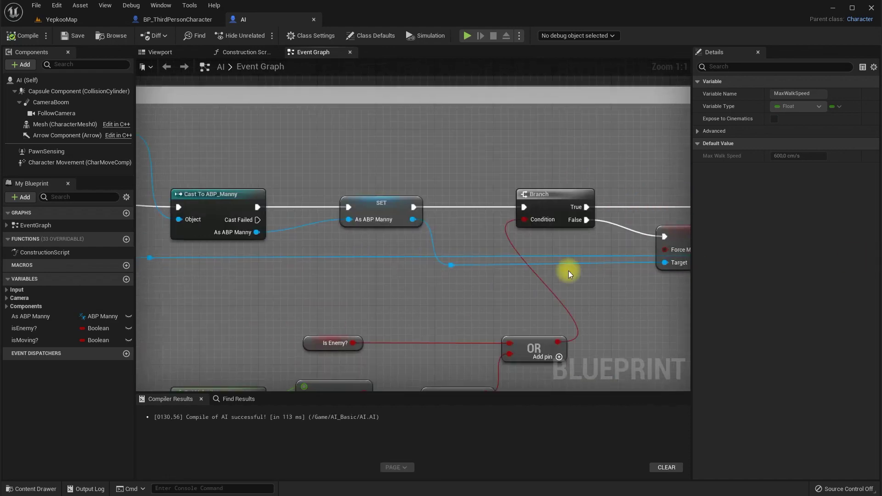
# Extend the comment box left and move On See Pawn left to make room
pyautogui.scroll(-2, 335, 252)
pyautogui.moveTo(335, 252); pyautogui.dragTo(469, 256, button='right')
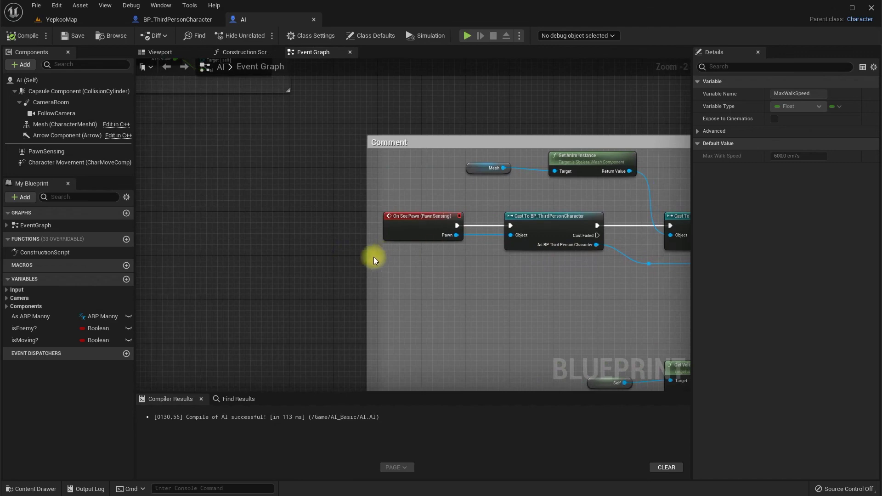
pyautogui.moveTo(371, 260); pyautogui.dragTo(299, 252)
pyautogui.moveTo(424, 229); pyautogui.dragTo(351, 225)
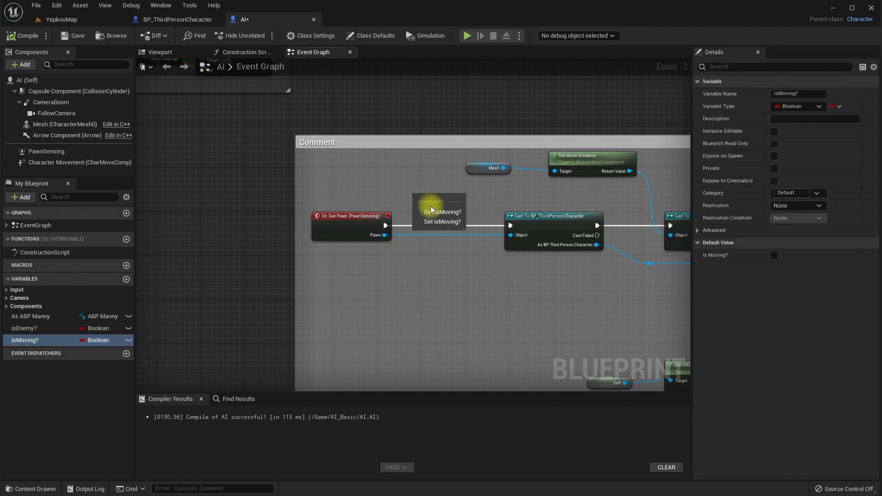
# Insert an Is Moving? SET between On See Pawn and the Cast, then play YepkooMap
pyautogui.keyDown('alt'); pyautogui.moveTo(36, 340); pyautogui.dragTo(419, 209); pyautogui.keyUp('alt')
pyautogui.scroll(2, 434, 232)
pyautogui.moveTo(366, 225); pyautogui.dragTo(411, 196)
pyautogui.moveTo(475, 195); pyautogui.dragTo(539, 228)
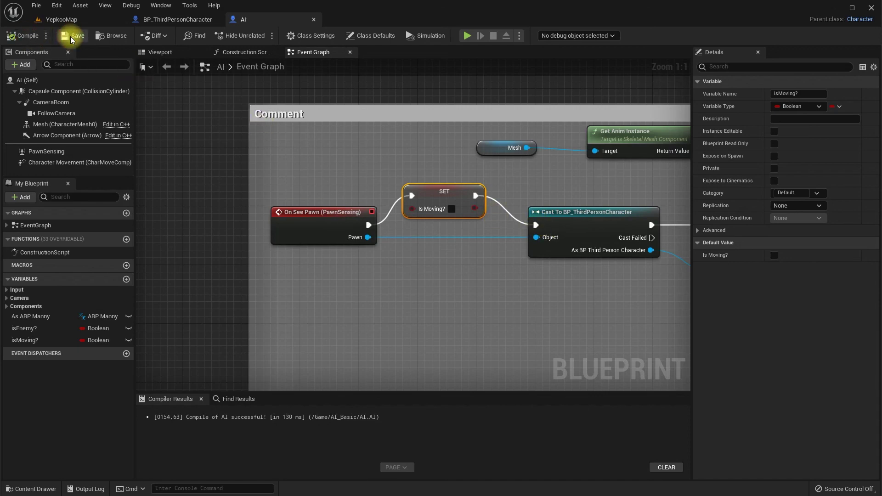
pyautogui.click(55, 20)
pyautogui.click(222, 36)
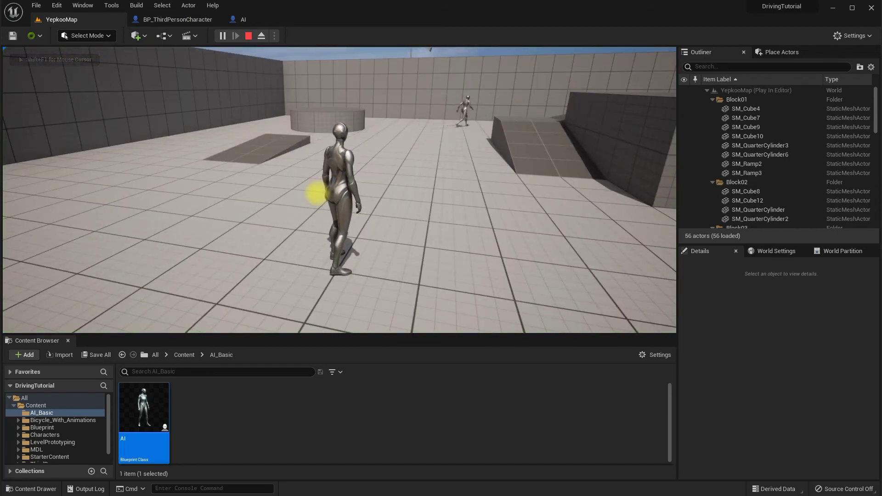
# Run the player around the arena with A, D and W while the AI chases
pyautogui.press('a')
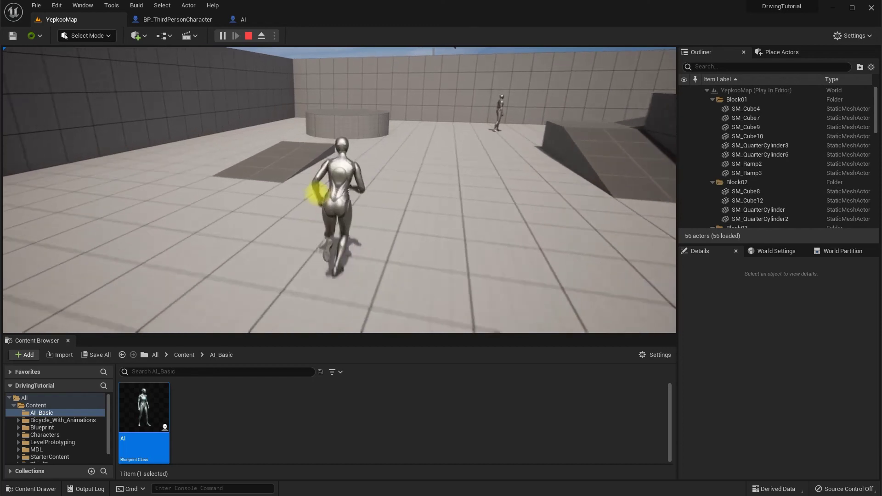
pyautogui.press('d')
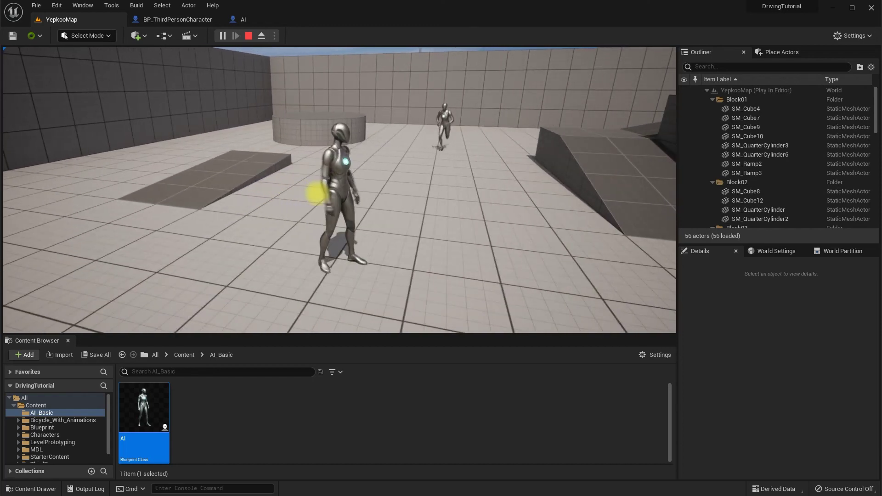
pyautogui.press('a')
pyautogui.press('w')
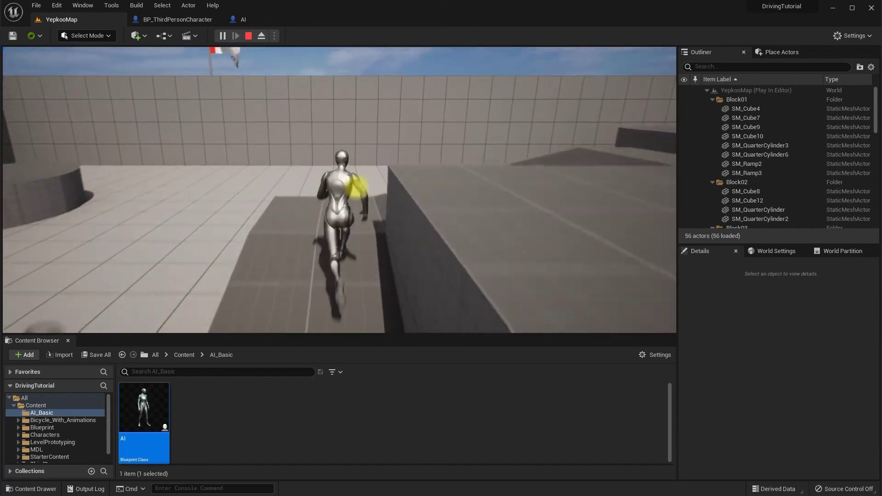